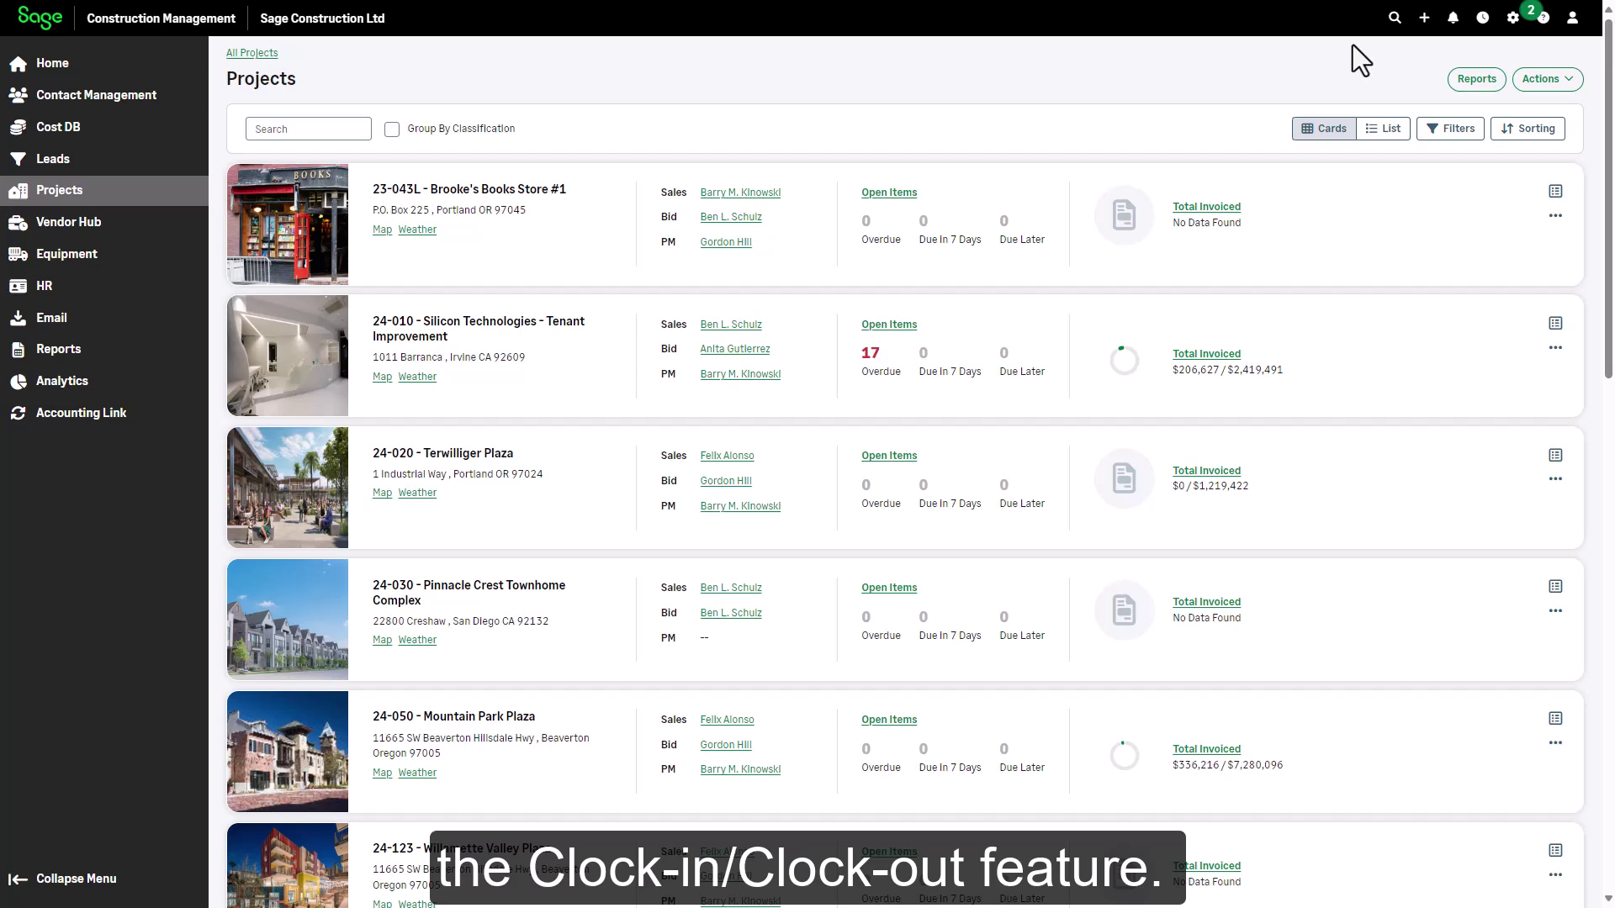
# Step: Review the Time & Expenses feature settings for timecard clock in/out, and return to the application
pyautogui.click(1513, 17)
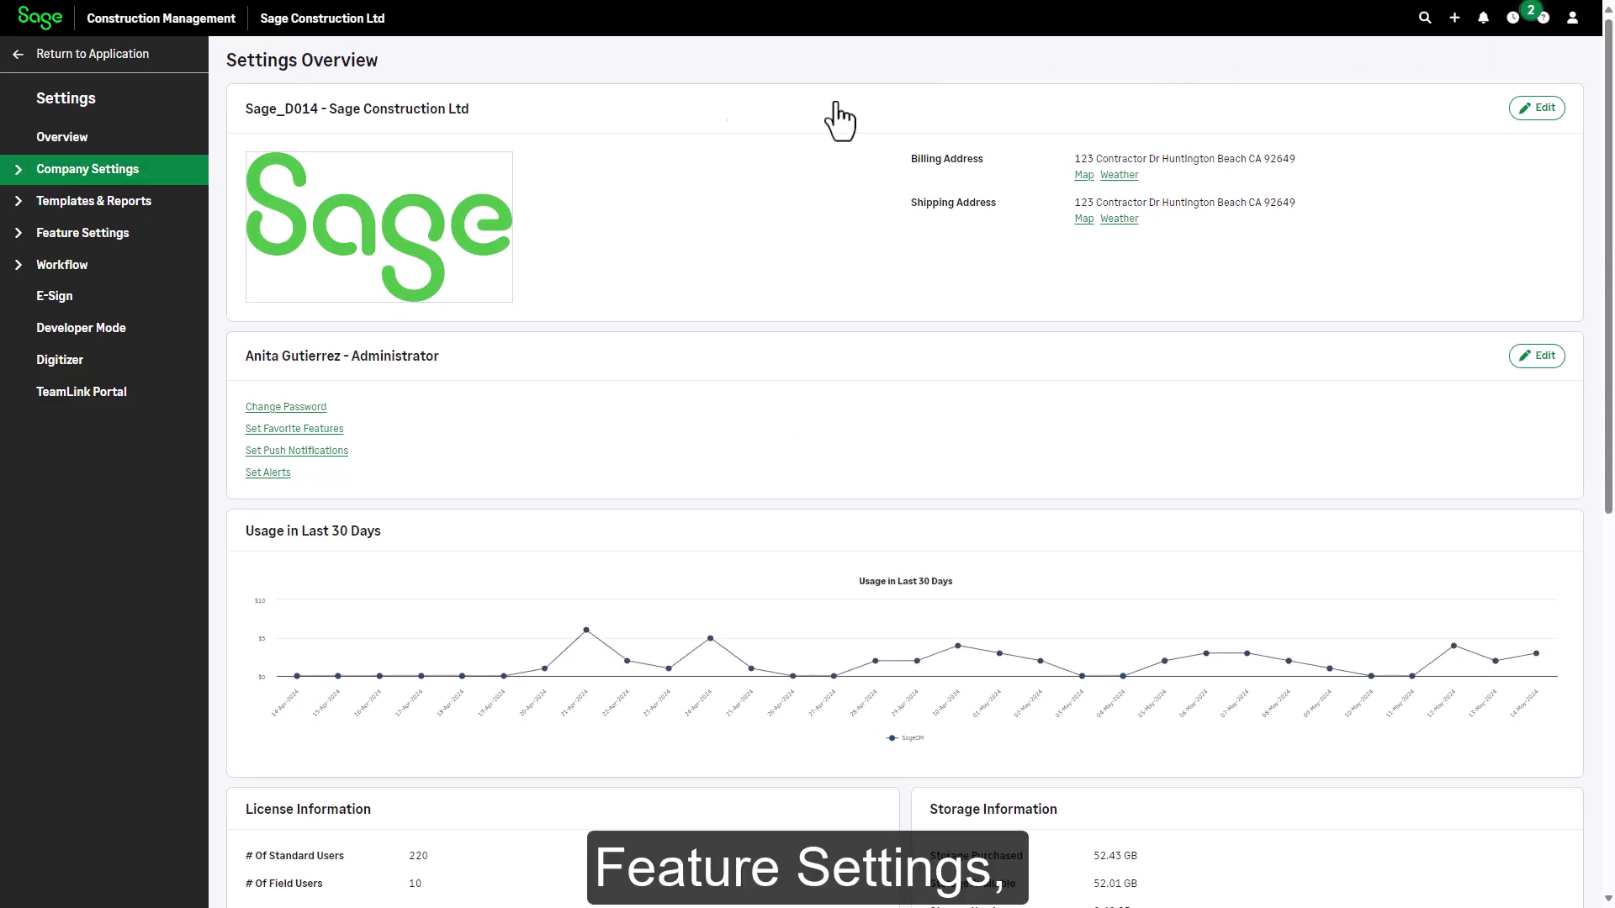
pyautogui.click(22, 236)
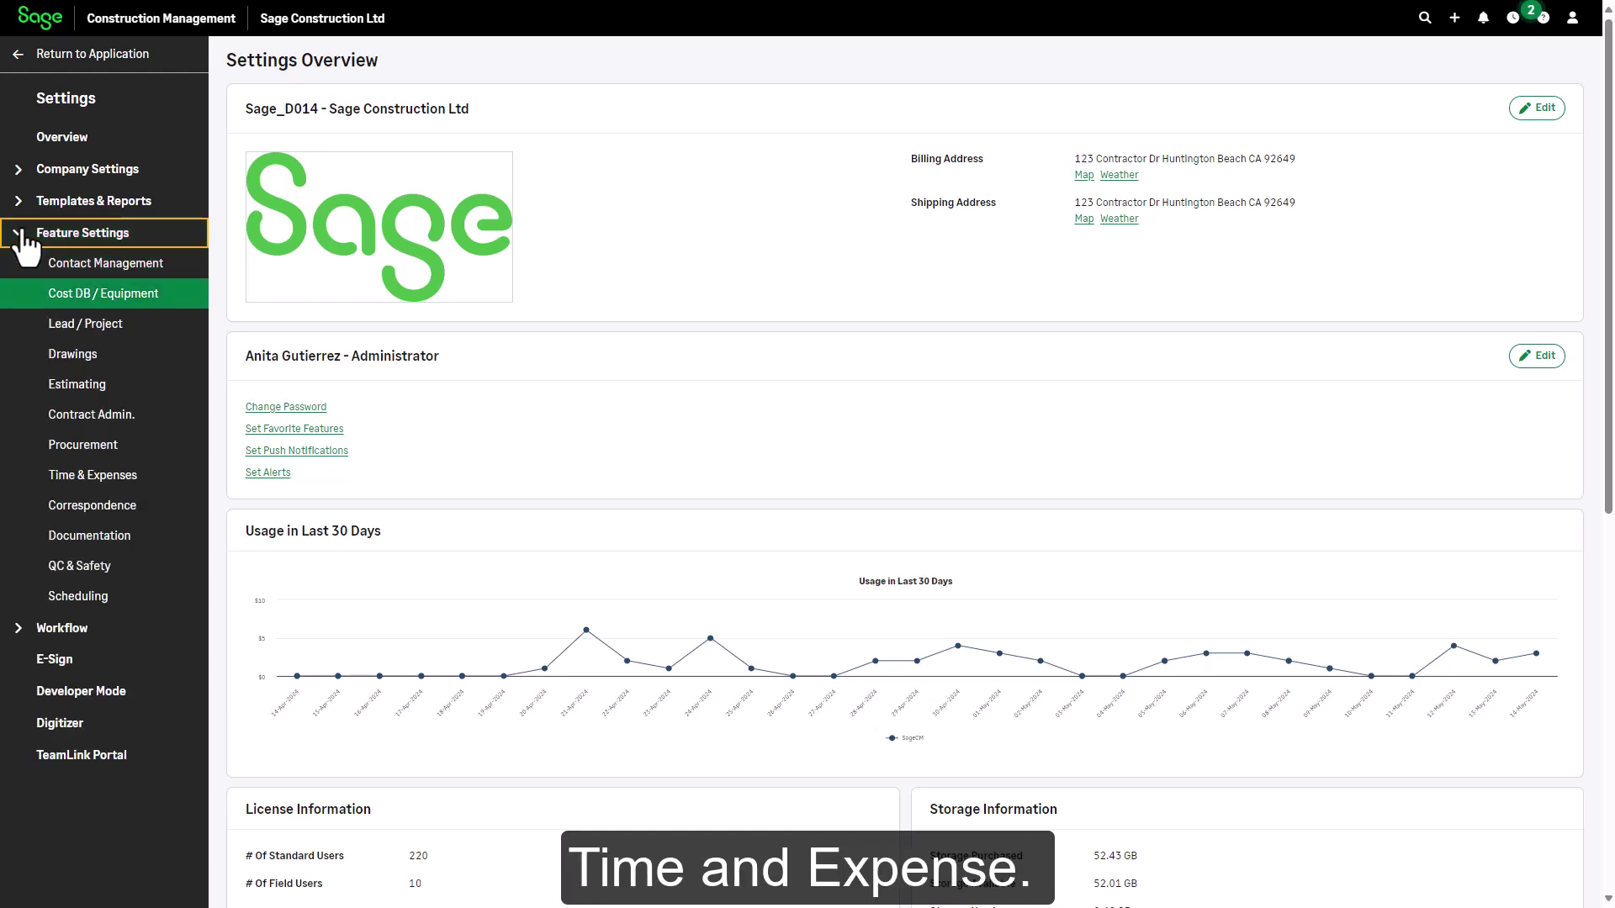
pyautogui.click(93, 476)
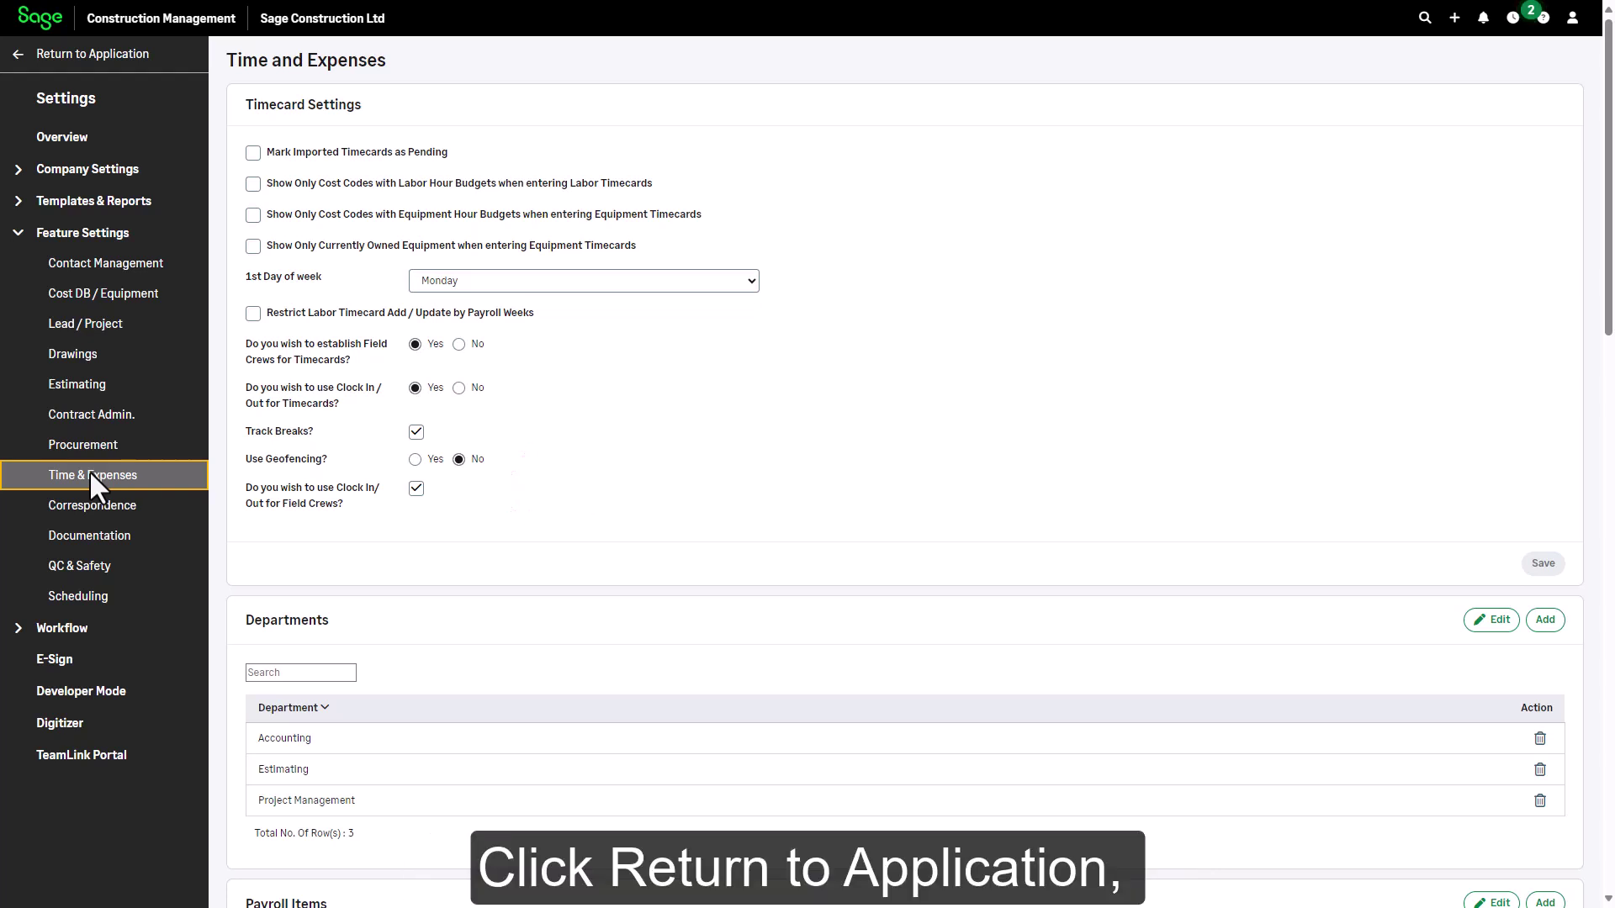
pyautogui.click(103, 55)
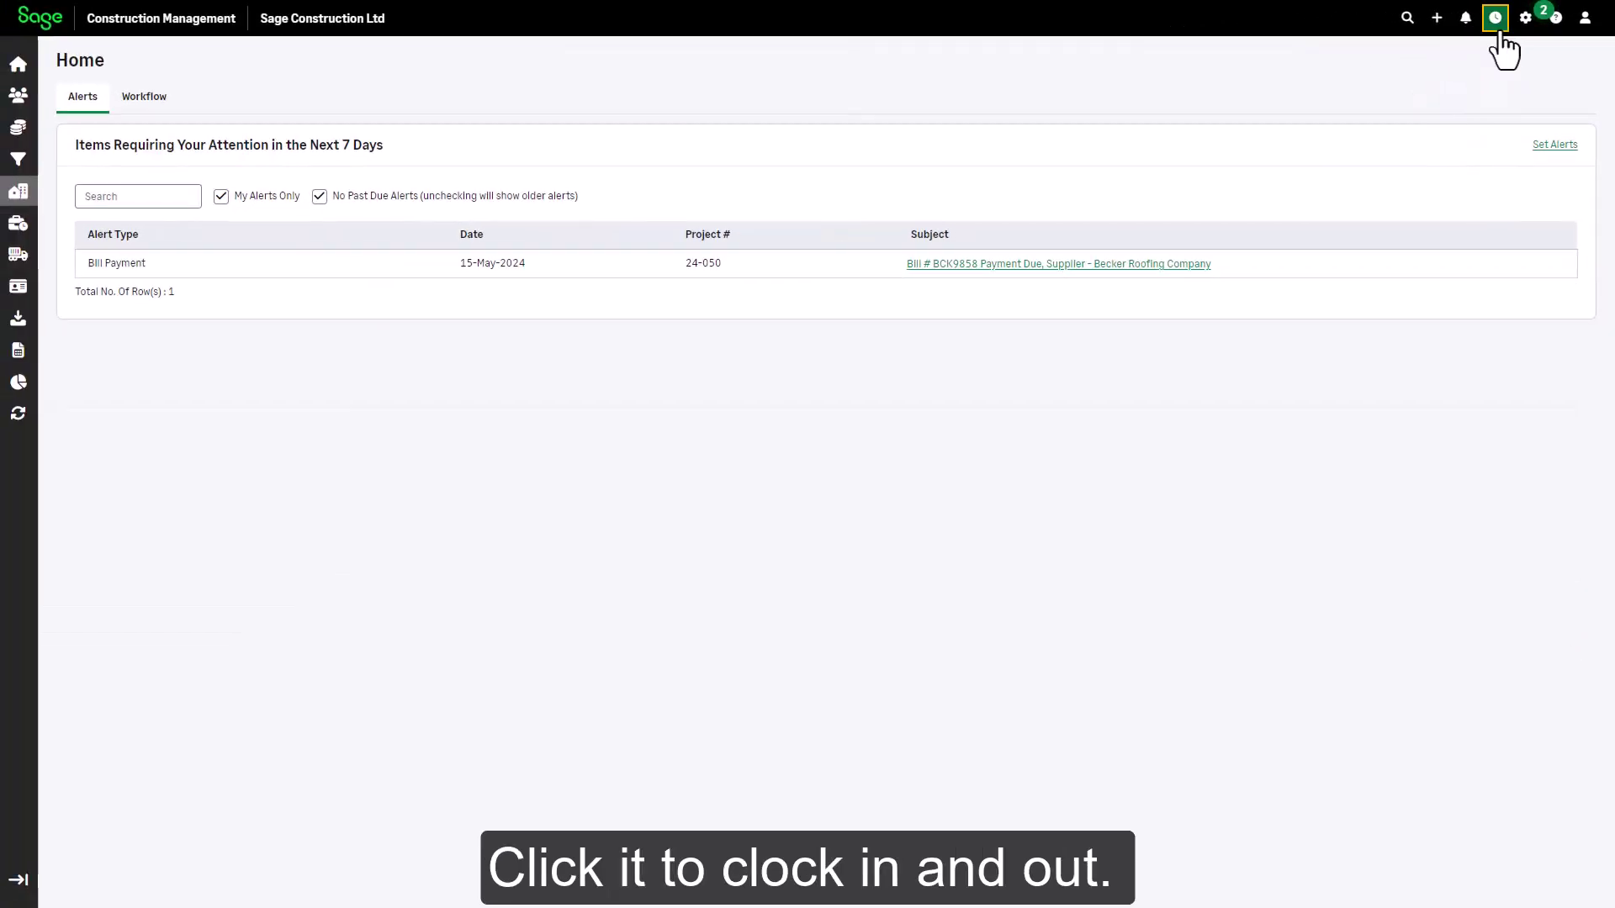
# Step: Open the timecard clock for personal time and choose project 24-050 with prime contract 002
pyautogui.click(1495, 19)
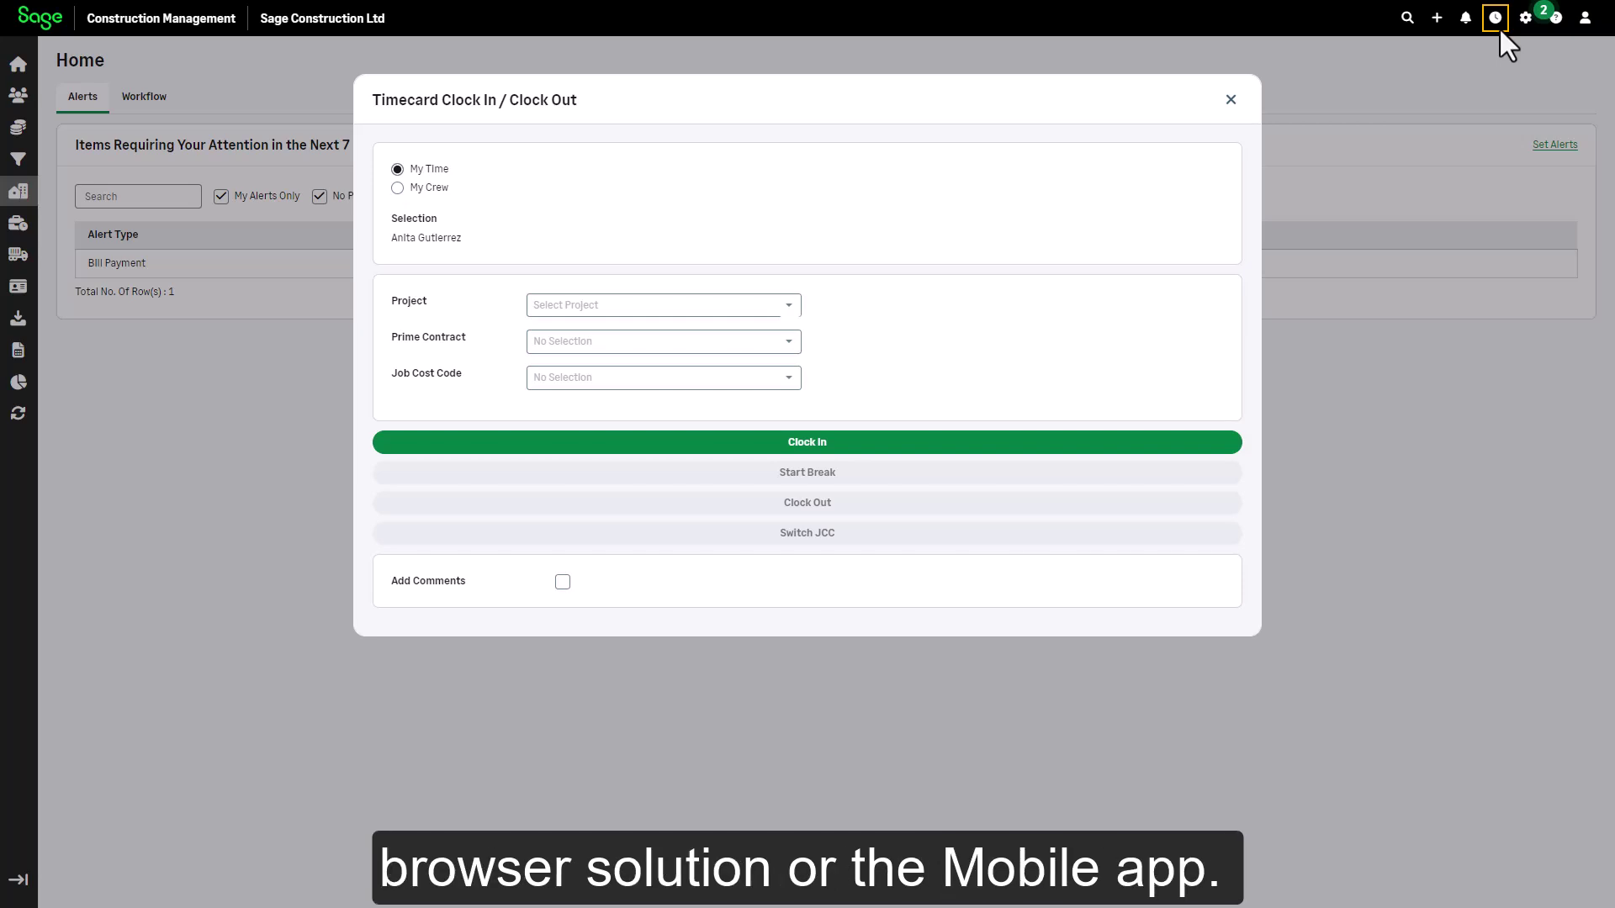
pyautogui.click(787, 309)
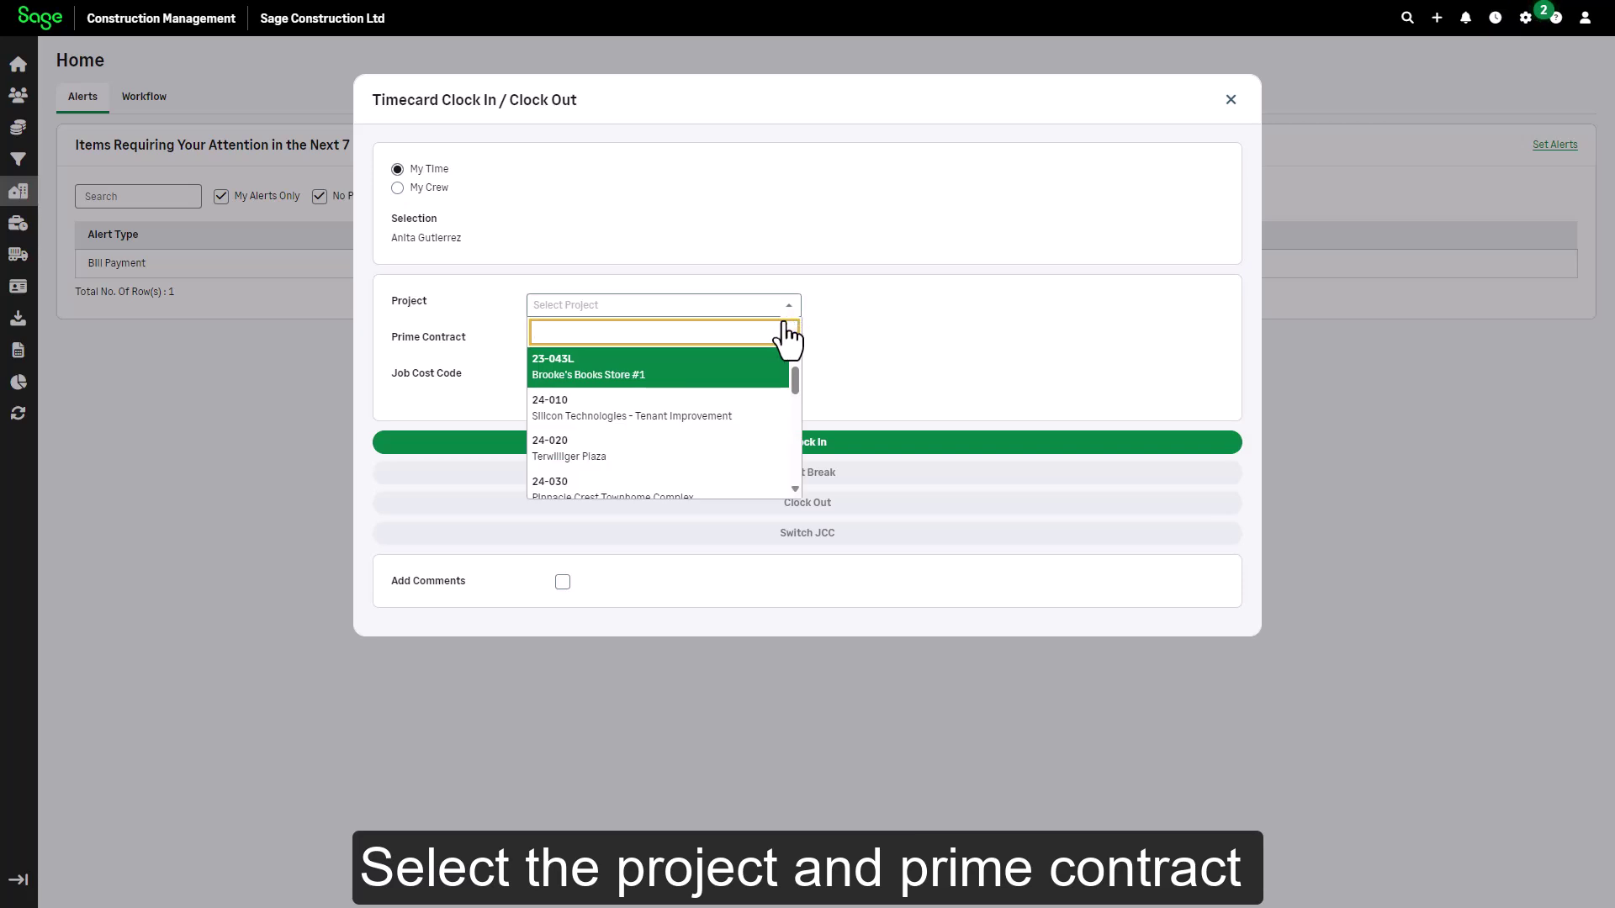
pyautogui.scroll(-2, 685, 429)
pyautogui.click(683, 410)
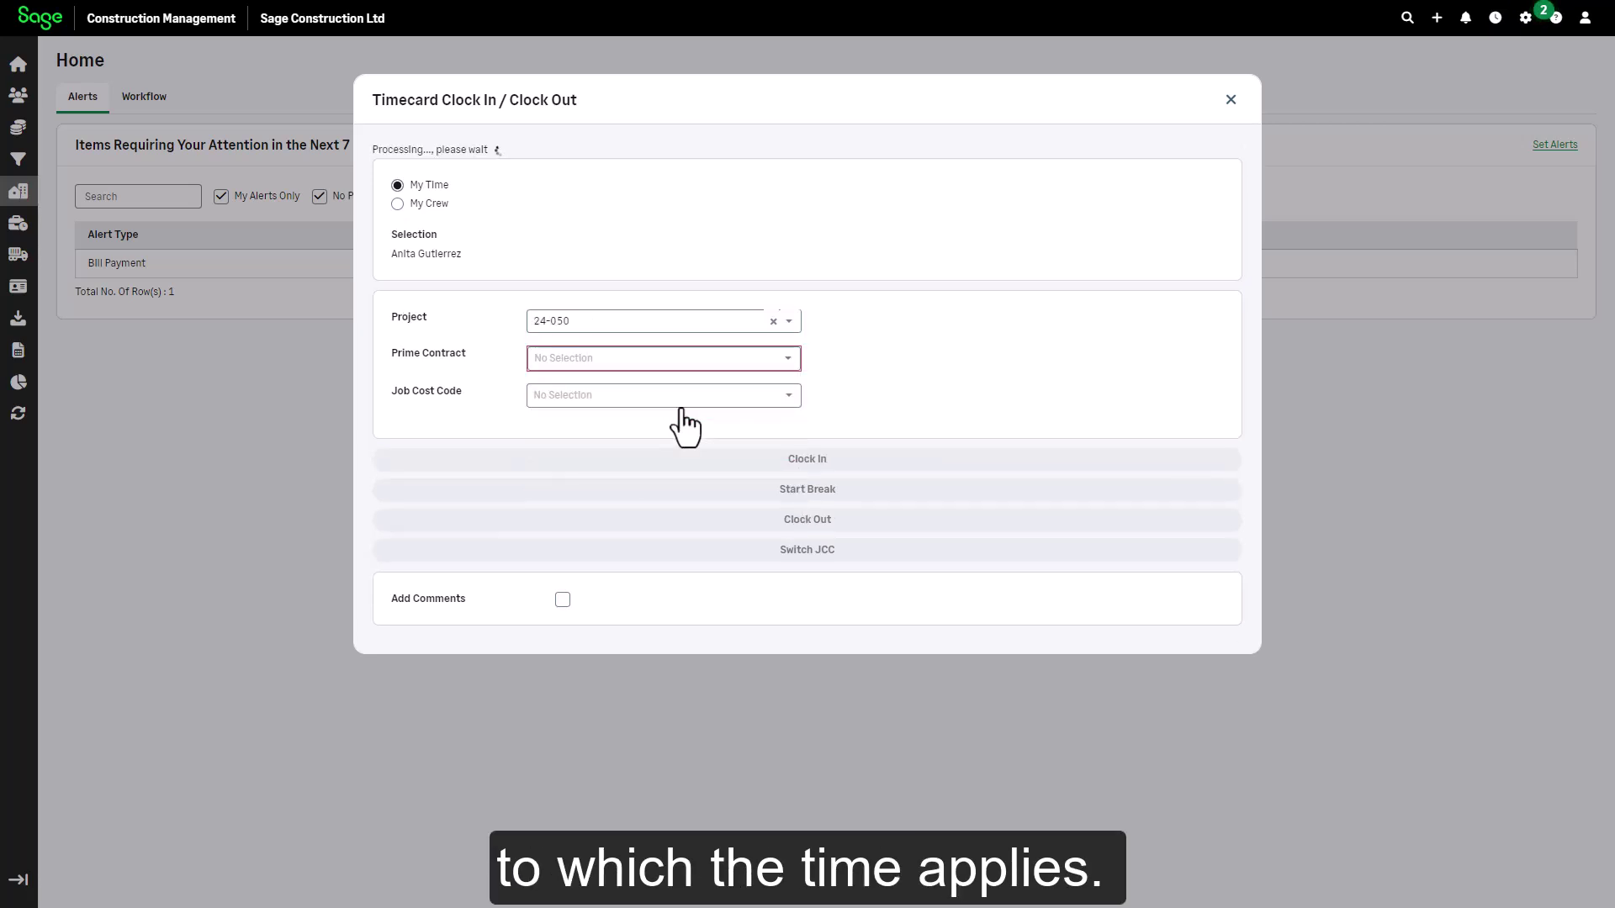
pyautogui.click(624, 346)
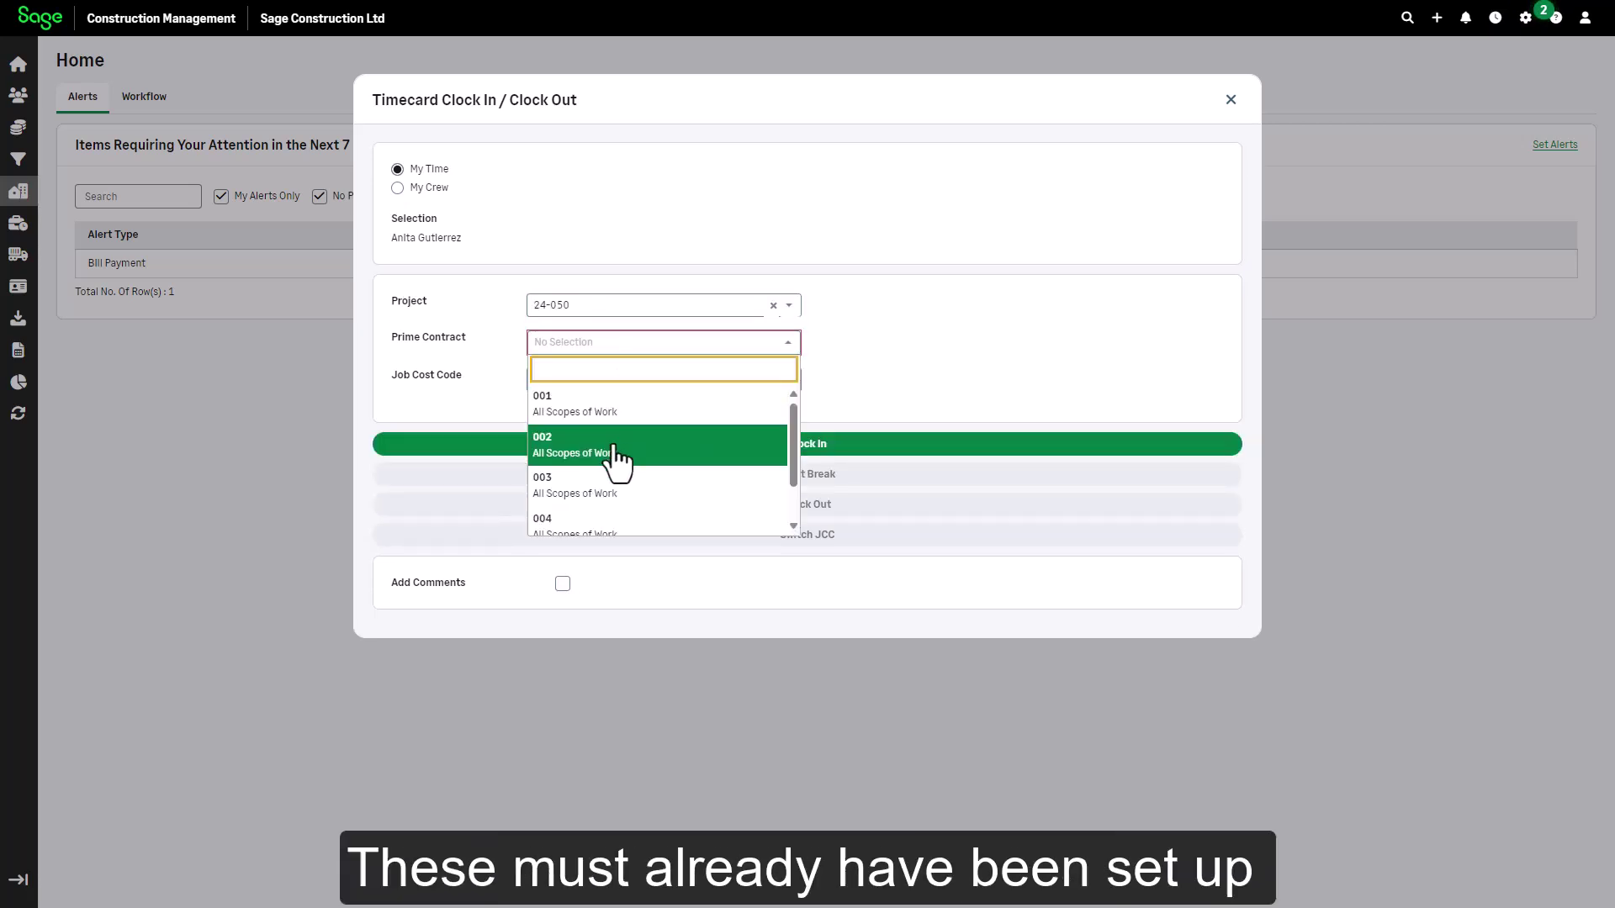
pyautogui.click(618, 458)
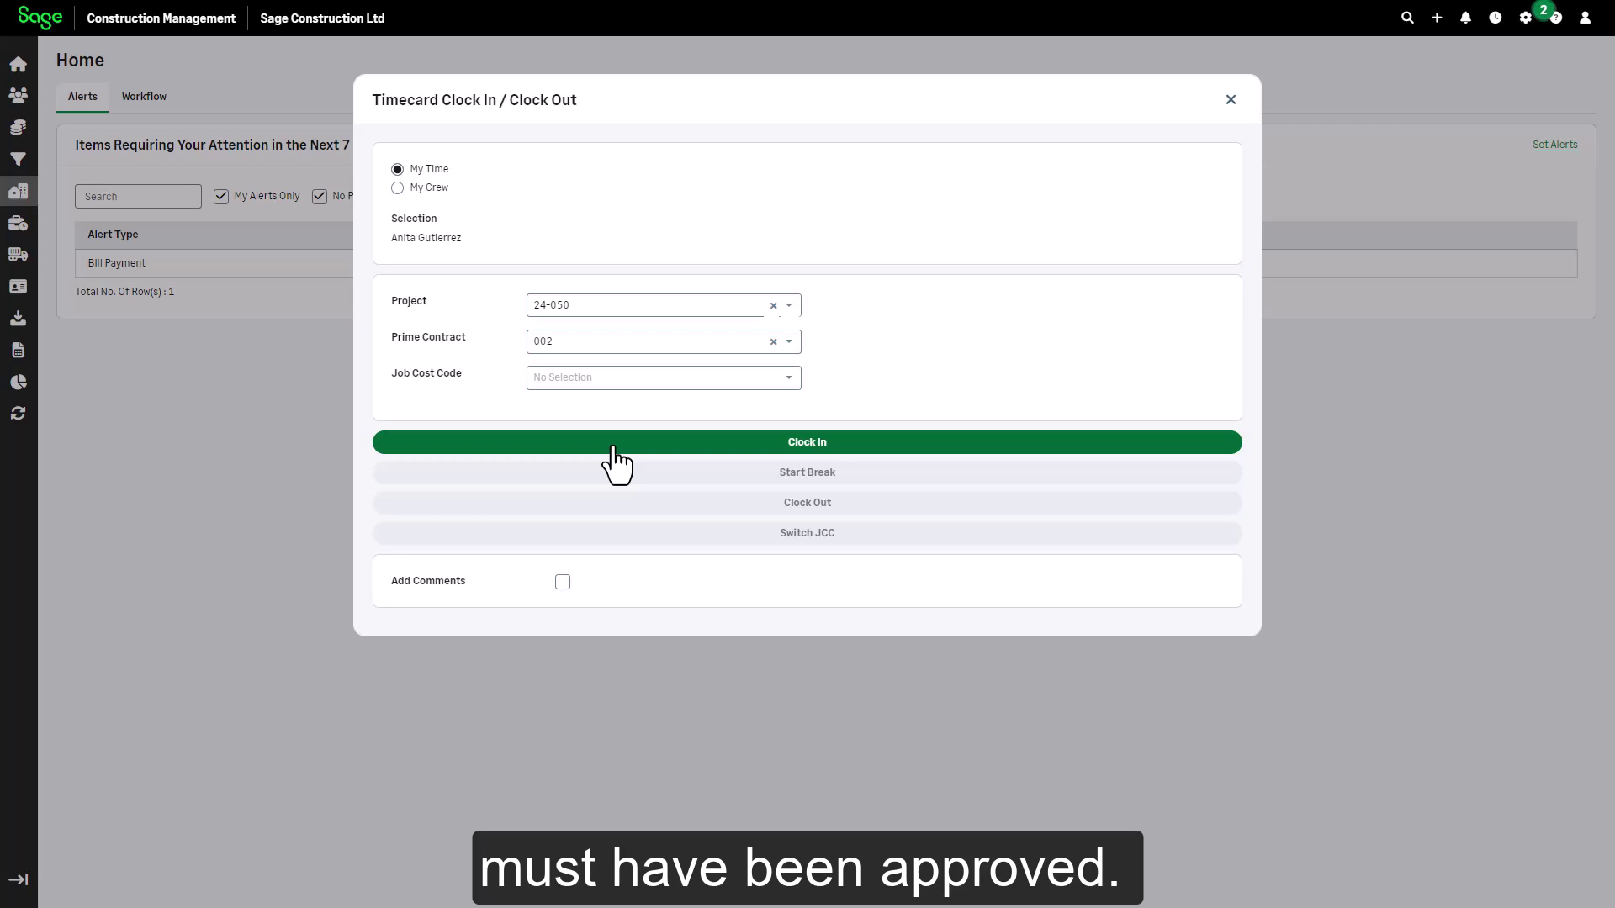
# Step: Assign job cost code 07 31 00 Shingles, clock in with confirmation, and close the timecard clock
pyautogui.click(599, 378)
pyautogui.write('07 3')
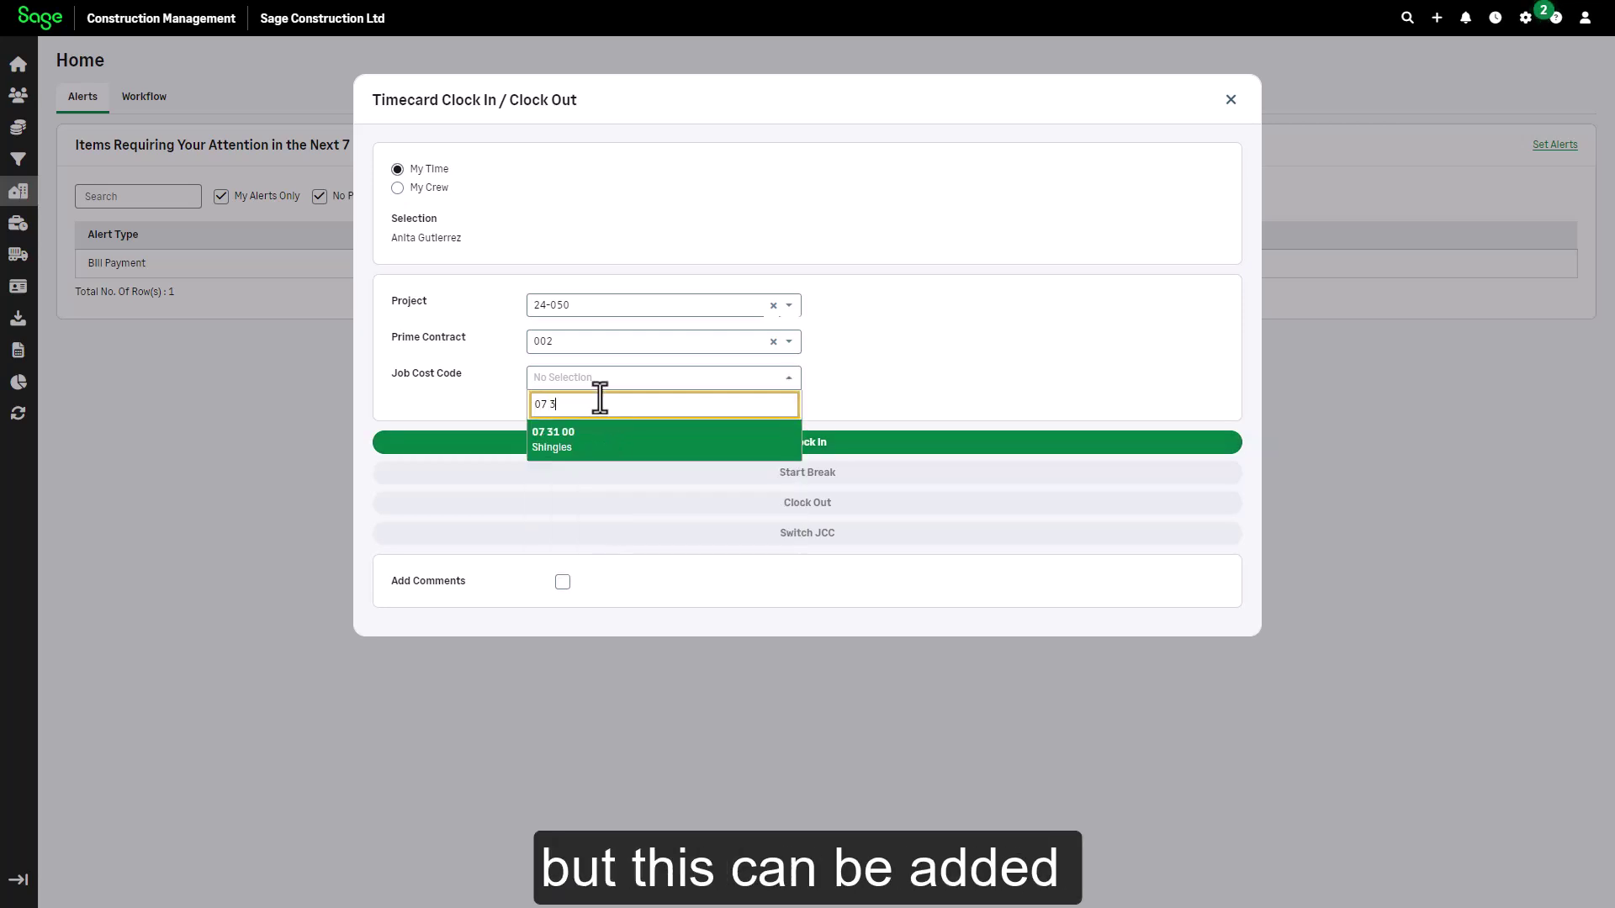
pyautogui.click(593, 450)
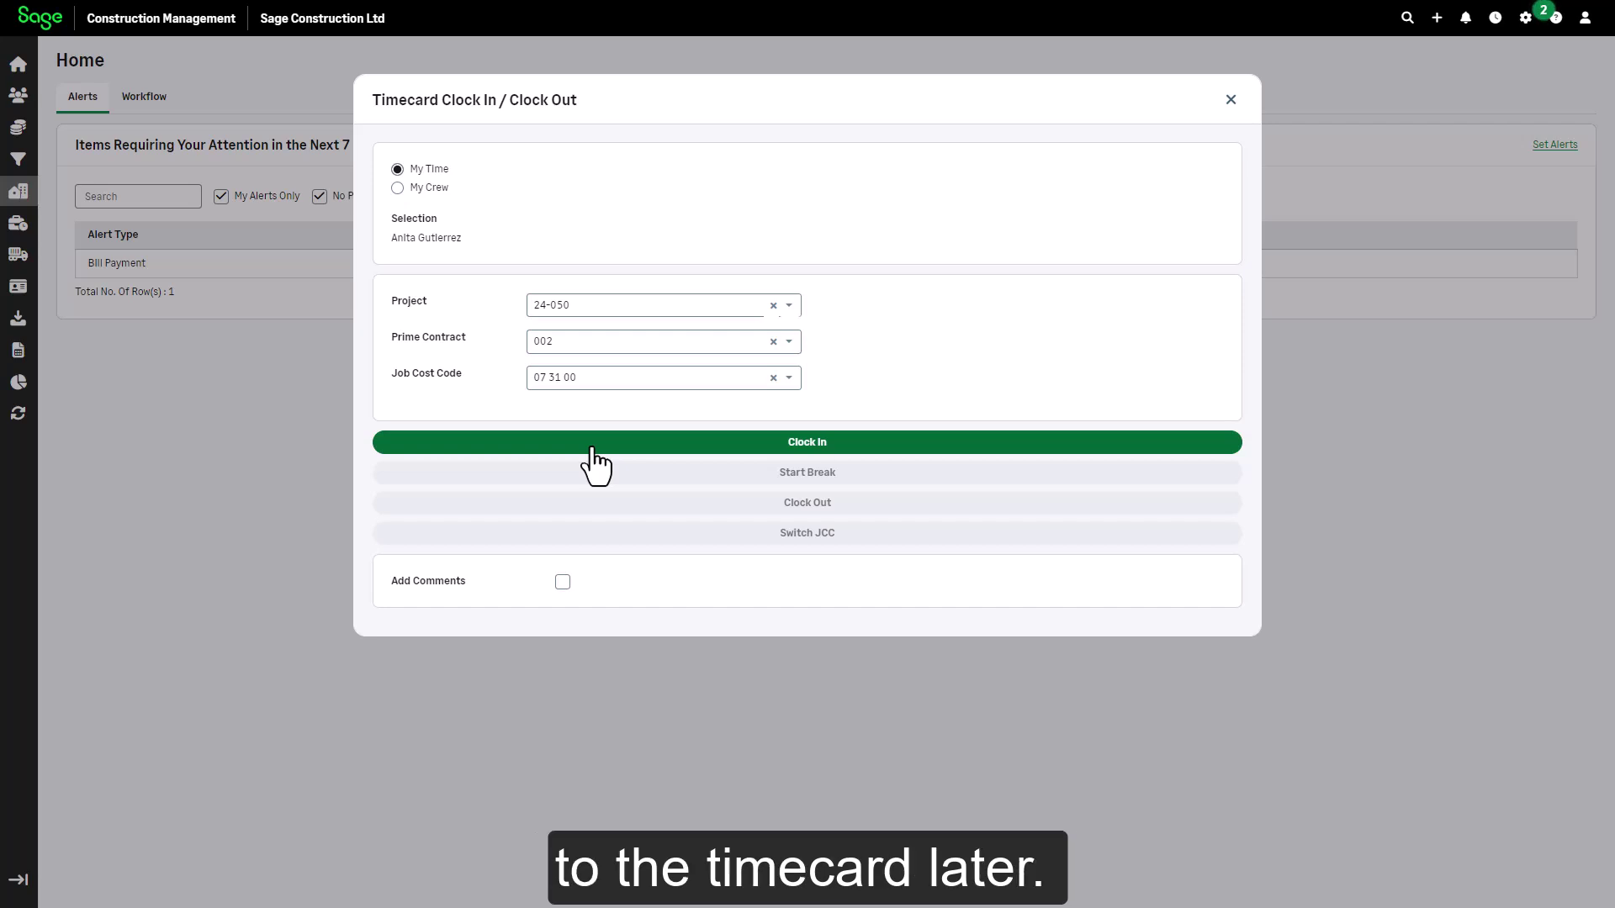
pyautogui.click(593, 451)
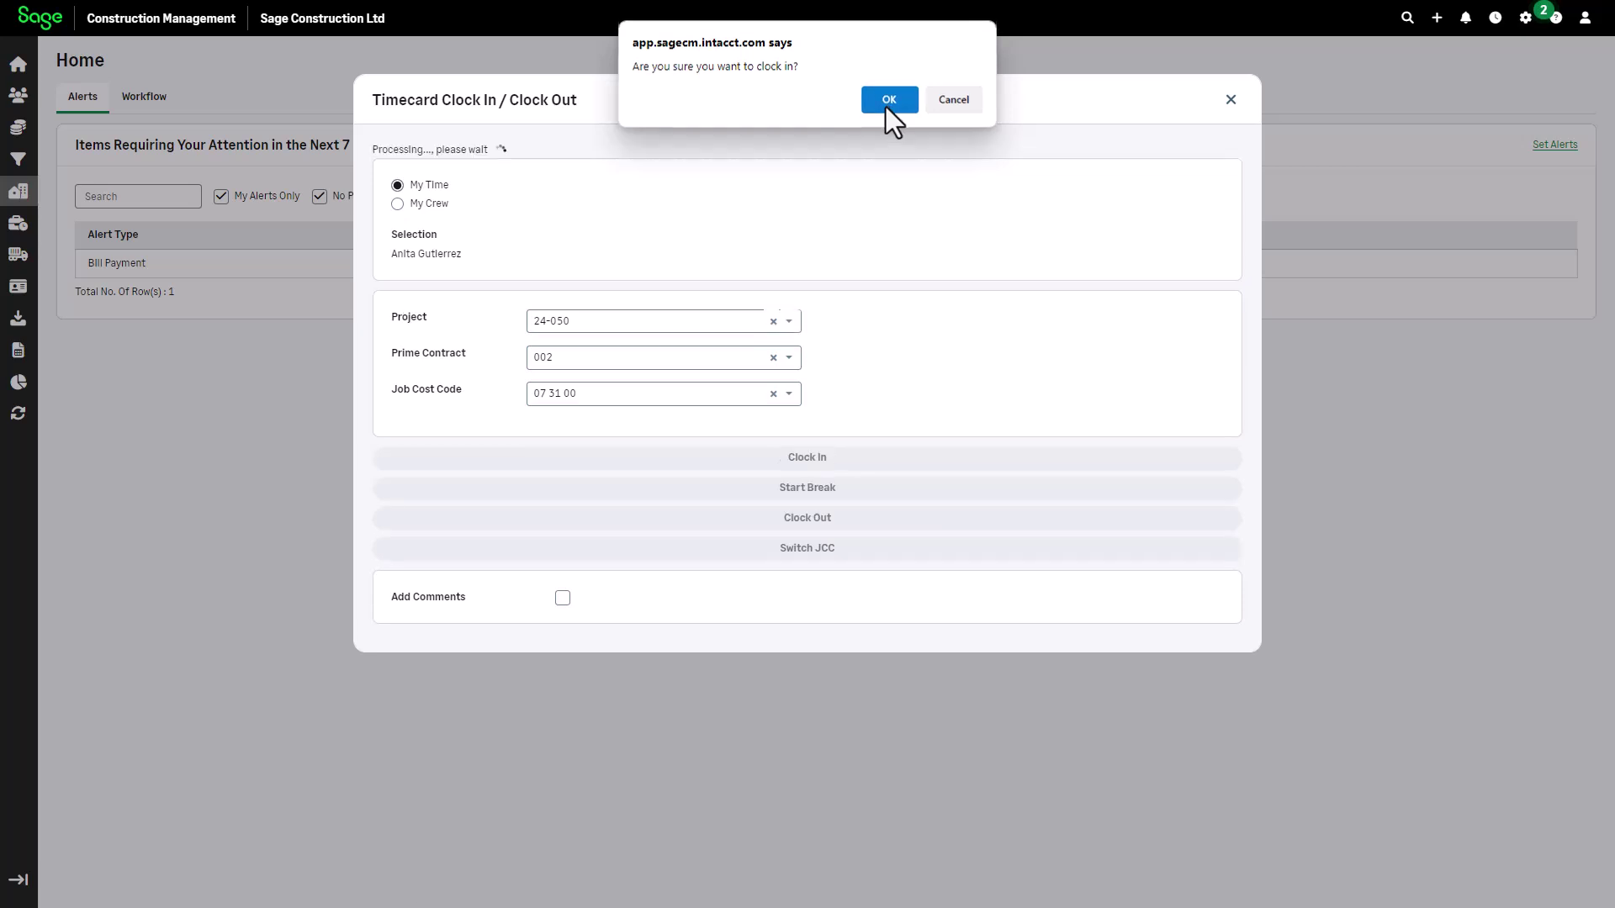
pyautogui.click(886, 108)
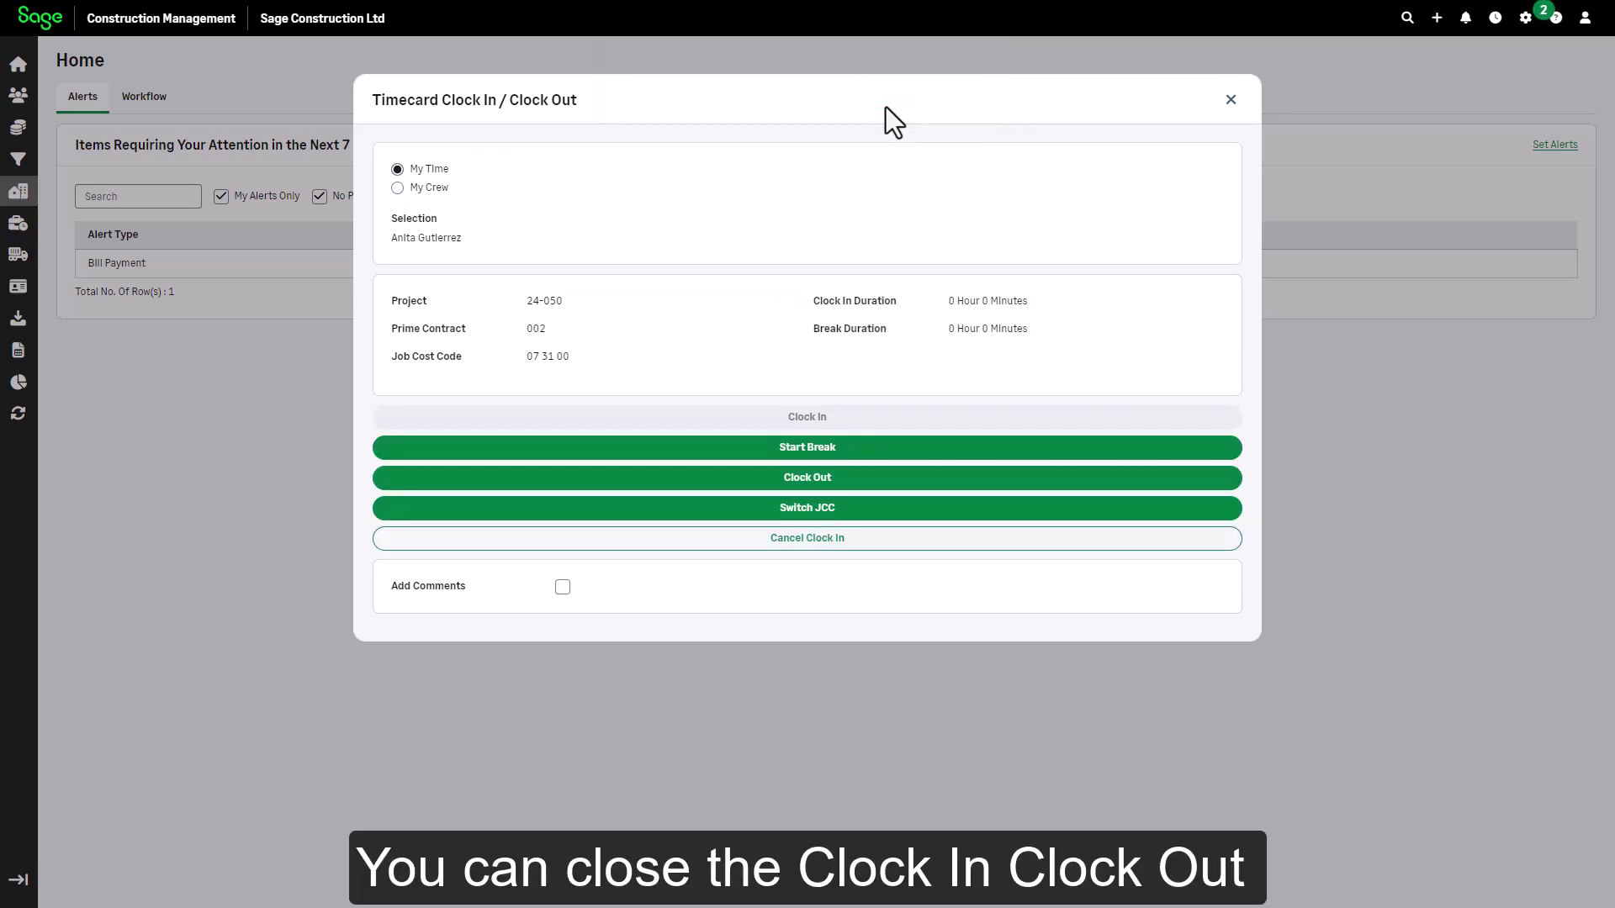
pyautogui.click(1229, 99)
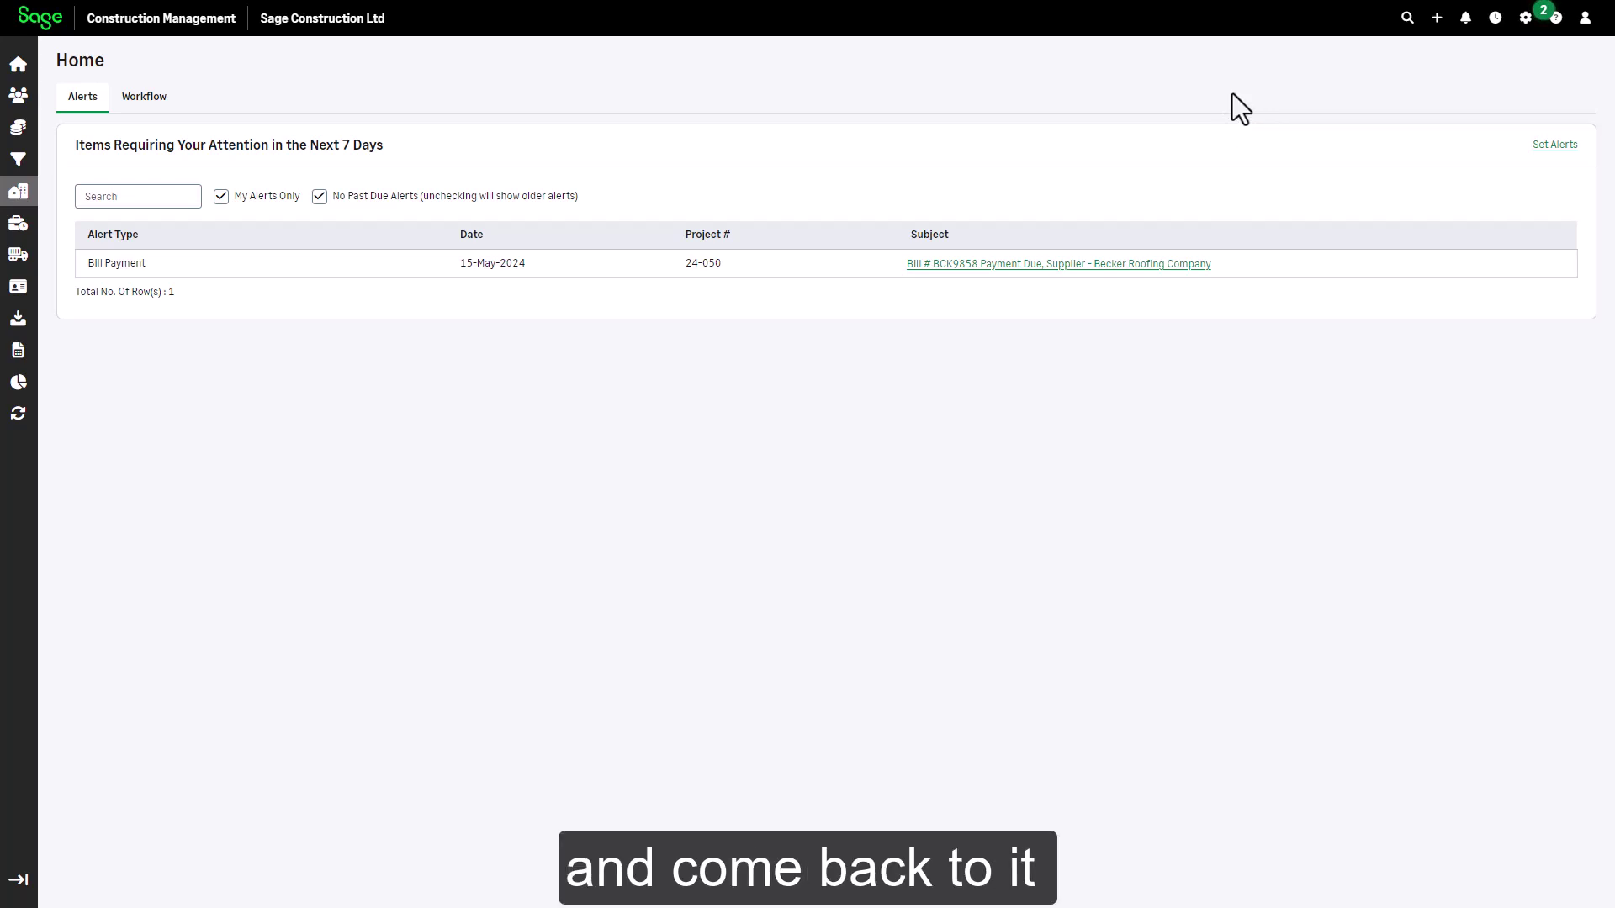
# Step: Reopen the timecard clock and start and stop a break, confirming both
pyautogui.click(1496, 19)
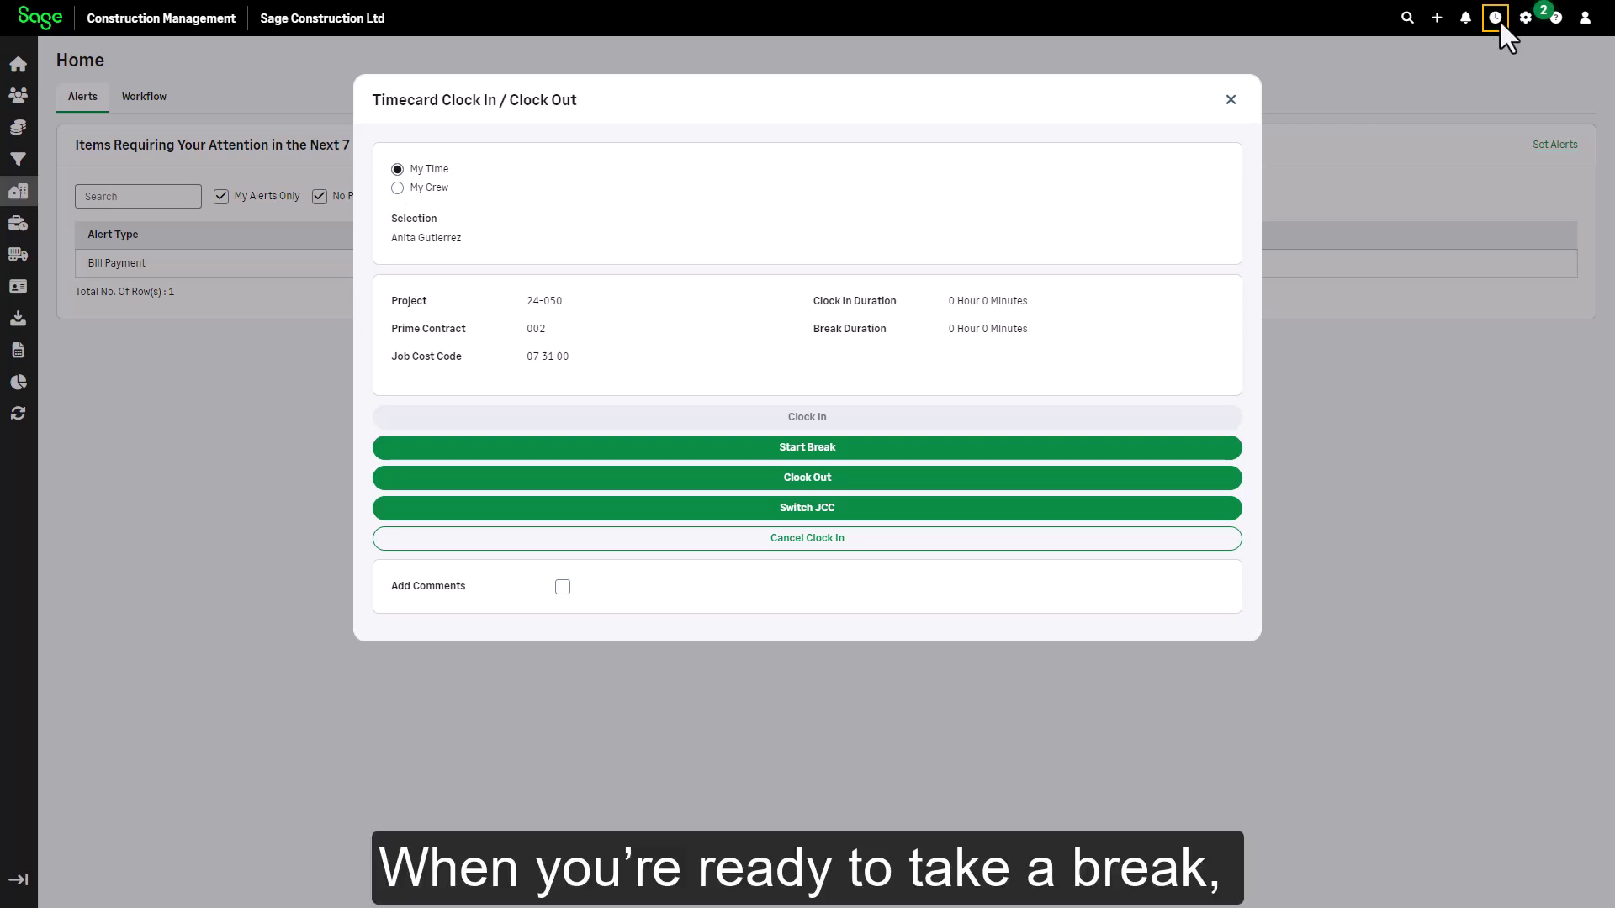
pyautogui.click(898, 454)
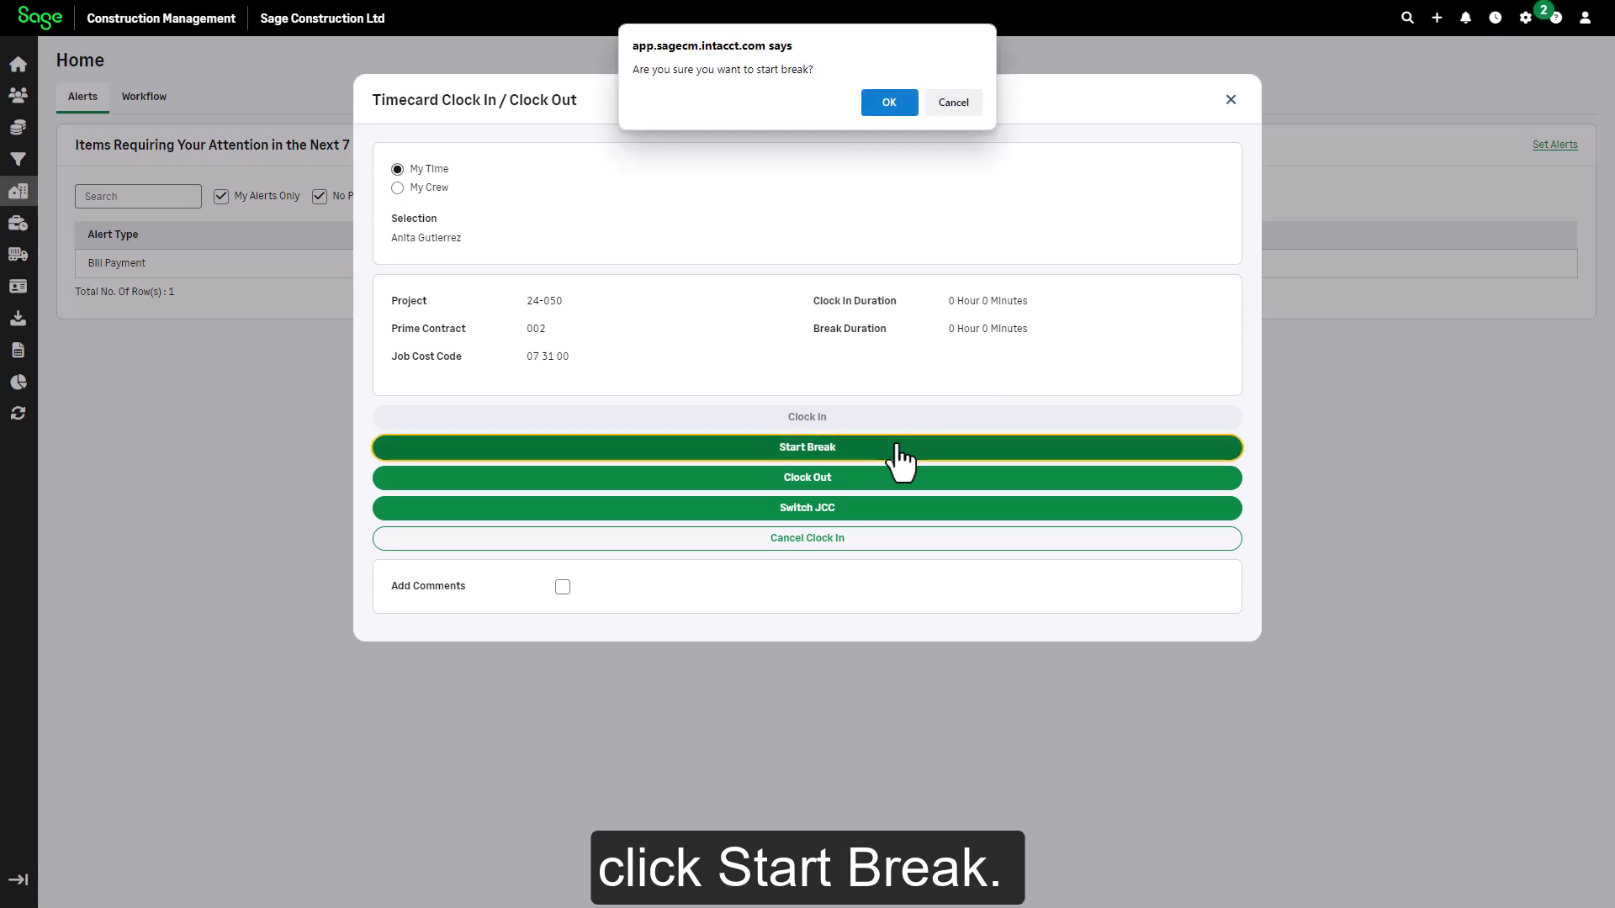
pyautogui.click(887, 107)
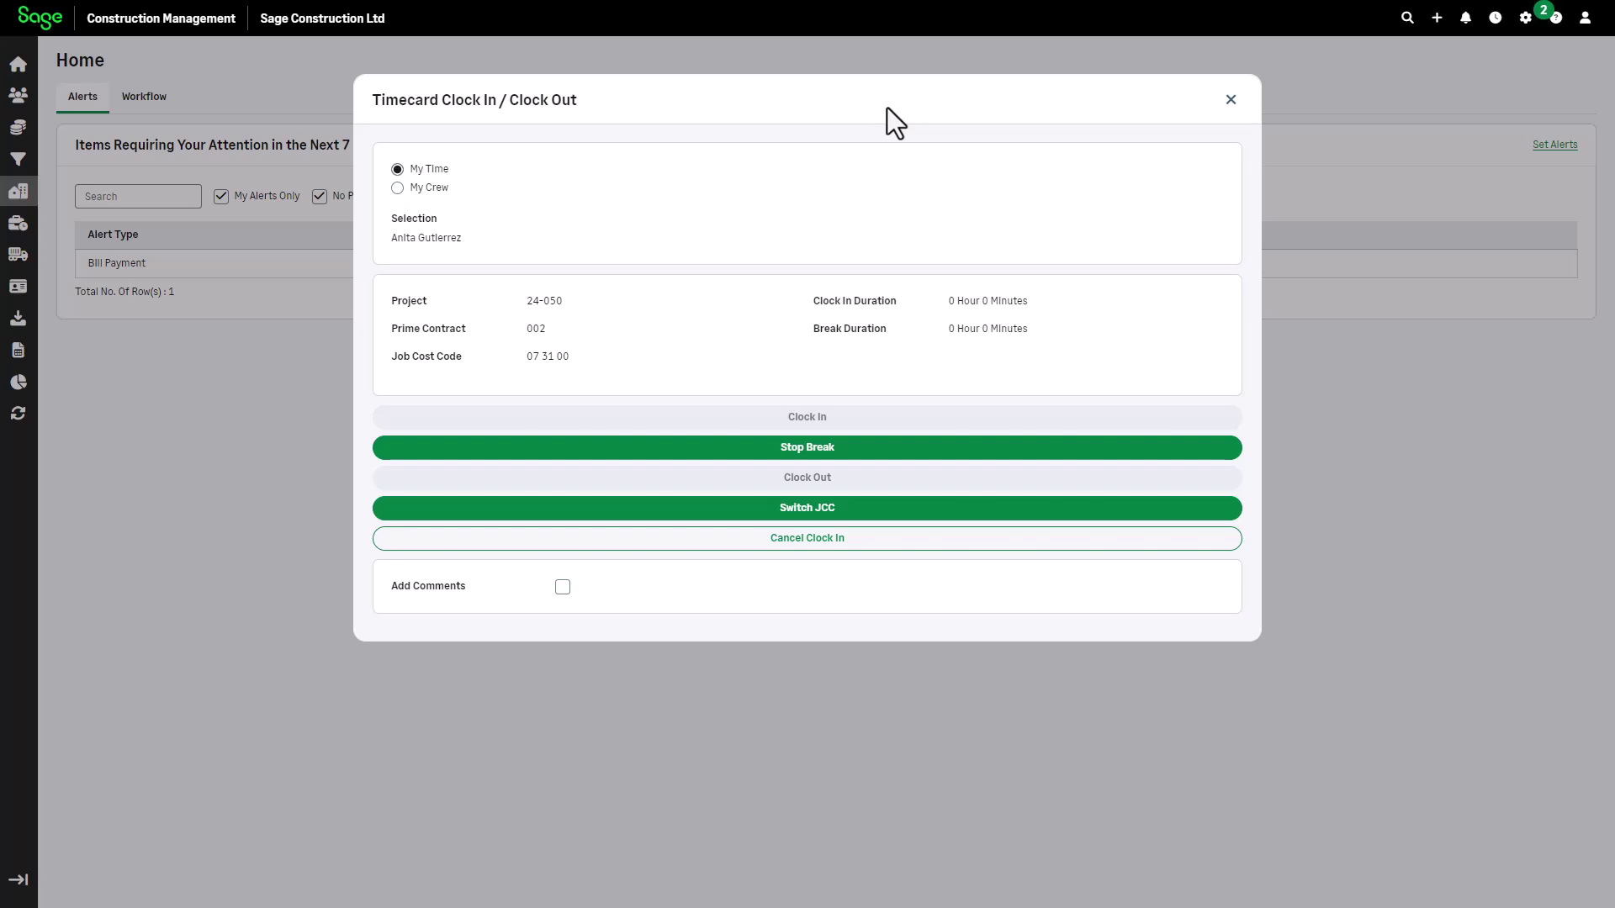
pyautogui.click(1030, 447)
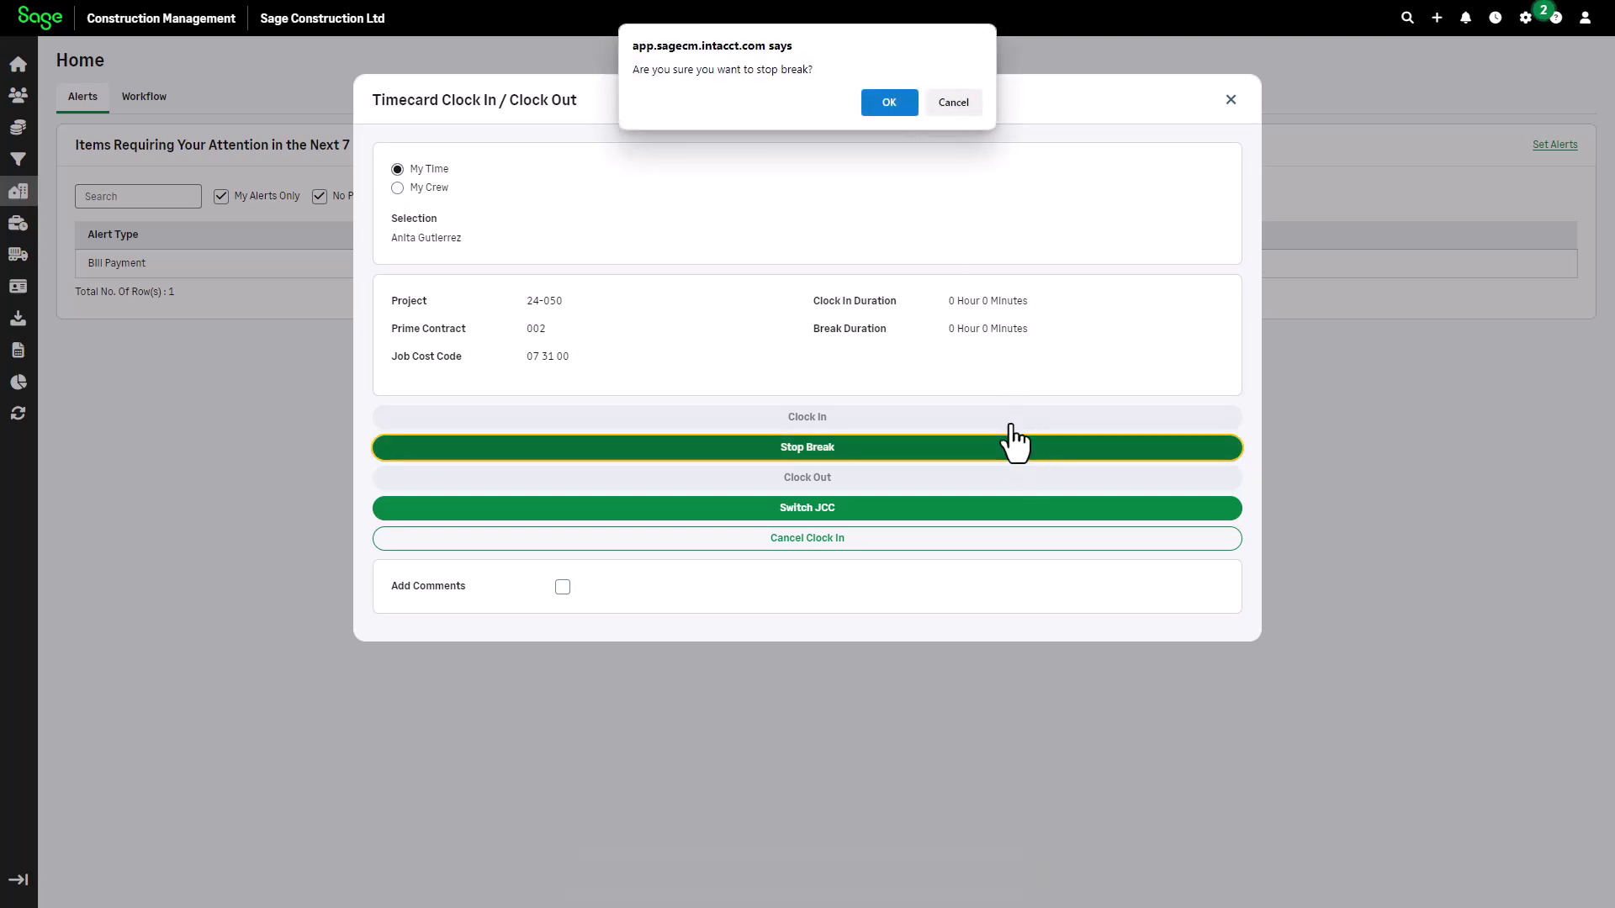
pyautogui.click(885, 103)
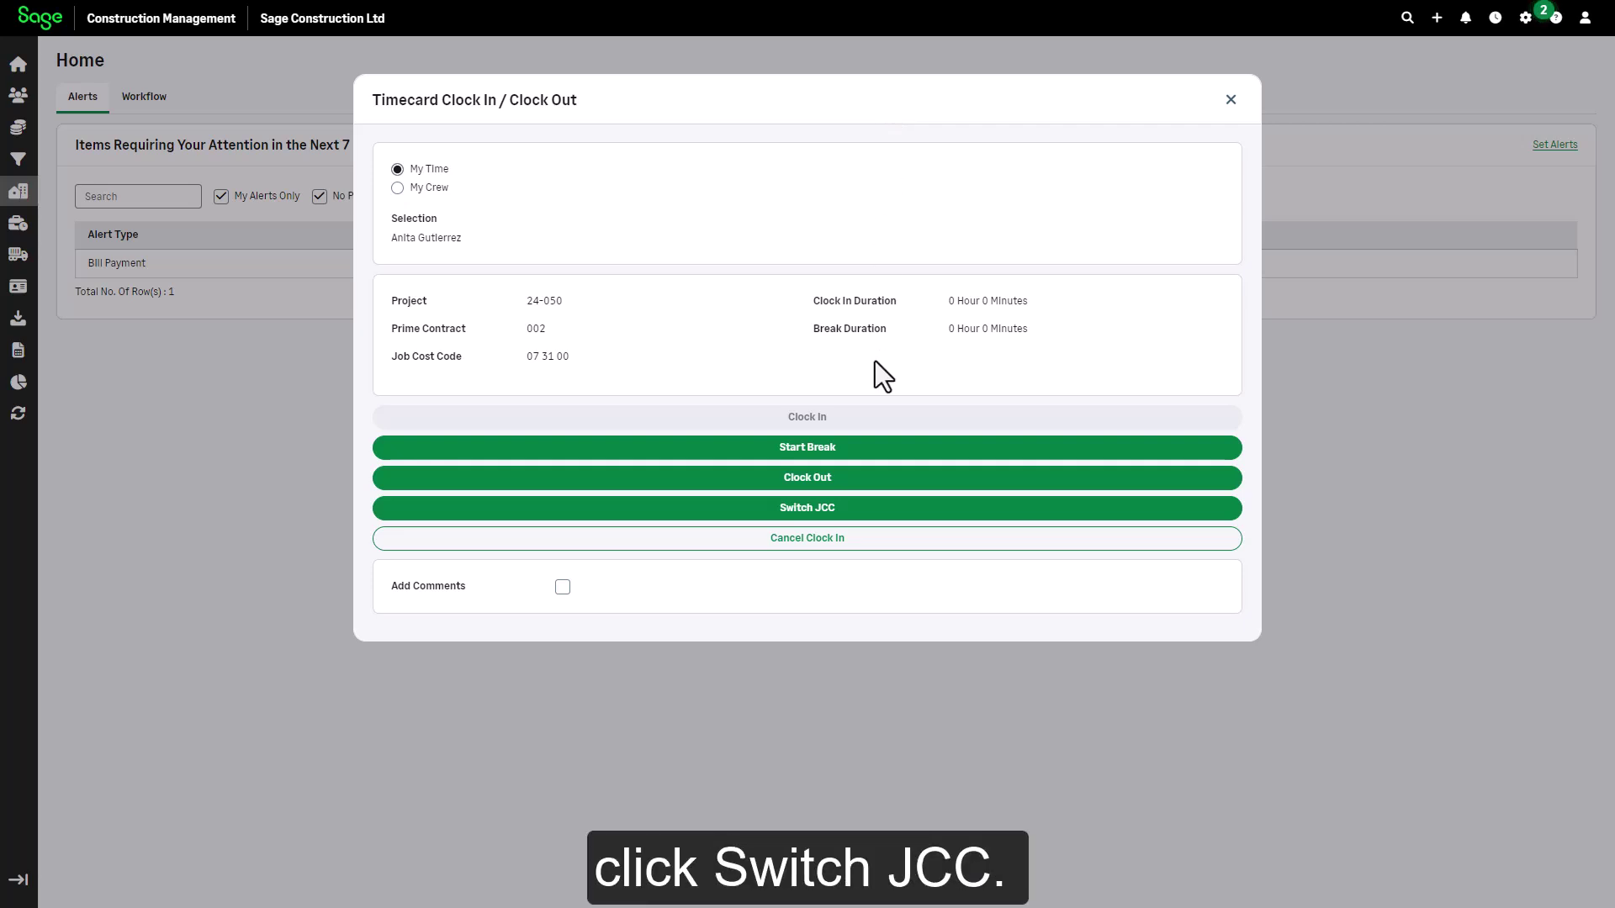
# Step: Switch the running time entry to job cost code 07 46 00 and clock in again
pyautogui.click(876, 508)
pyautogui.click(889, 117)
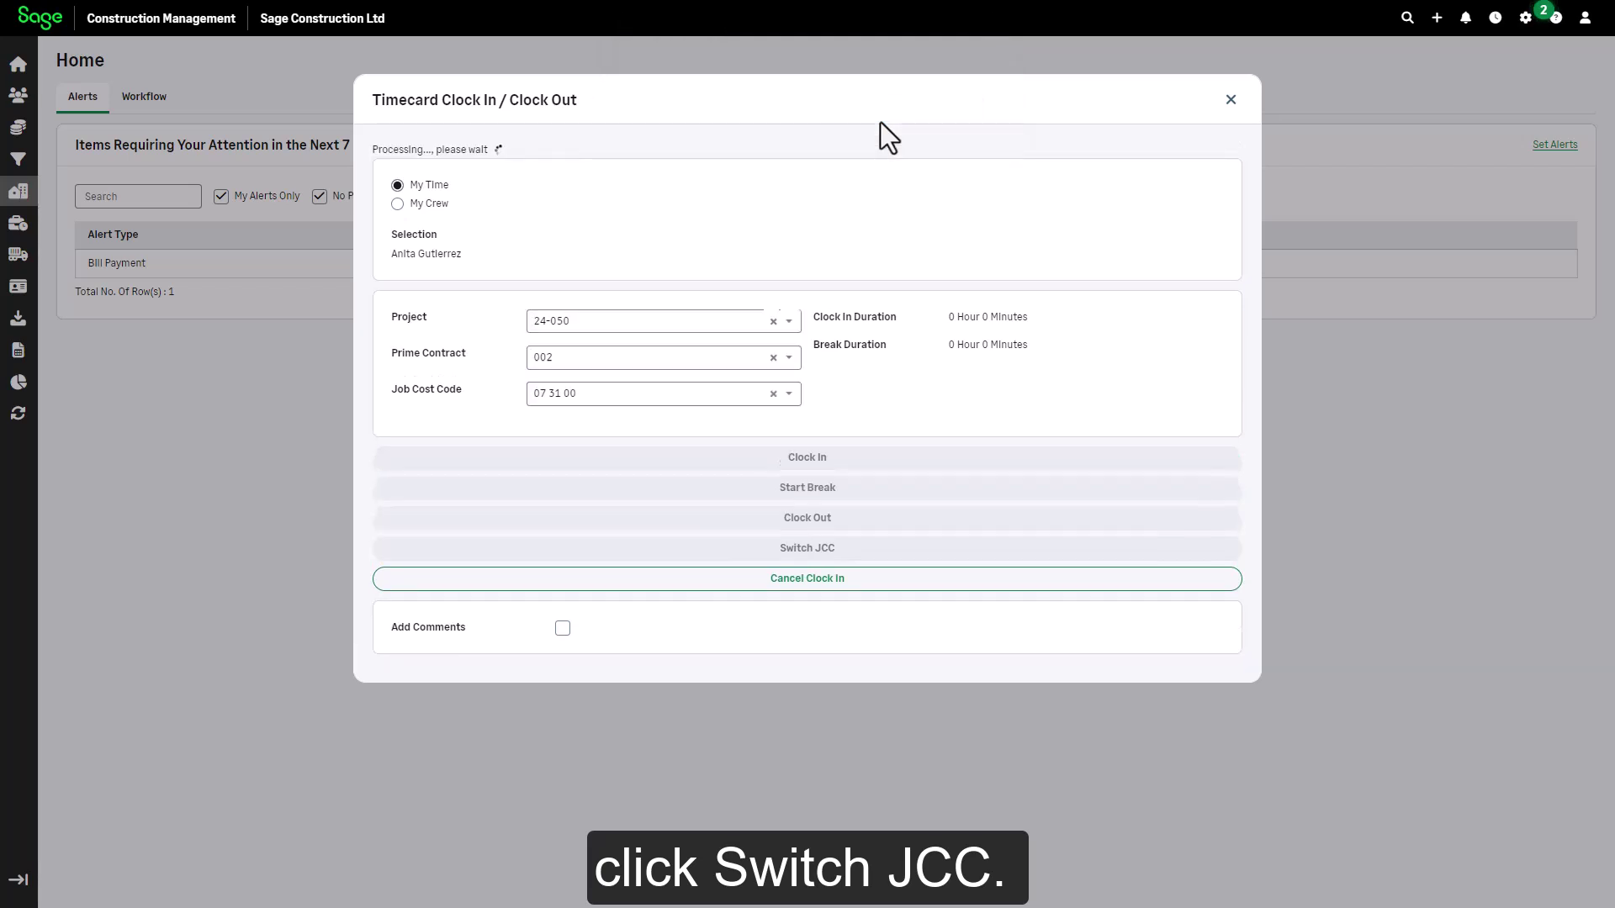
pyautogui.click(634, 380)
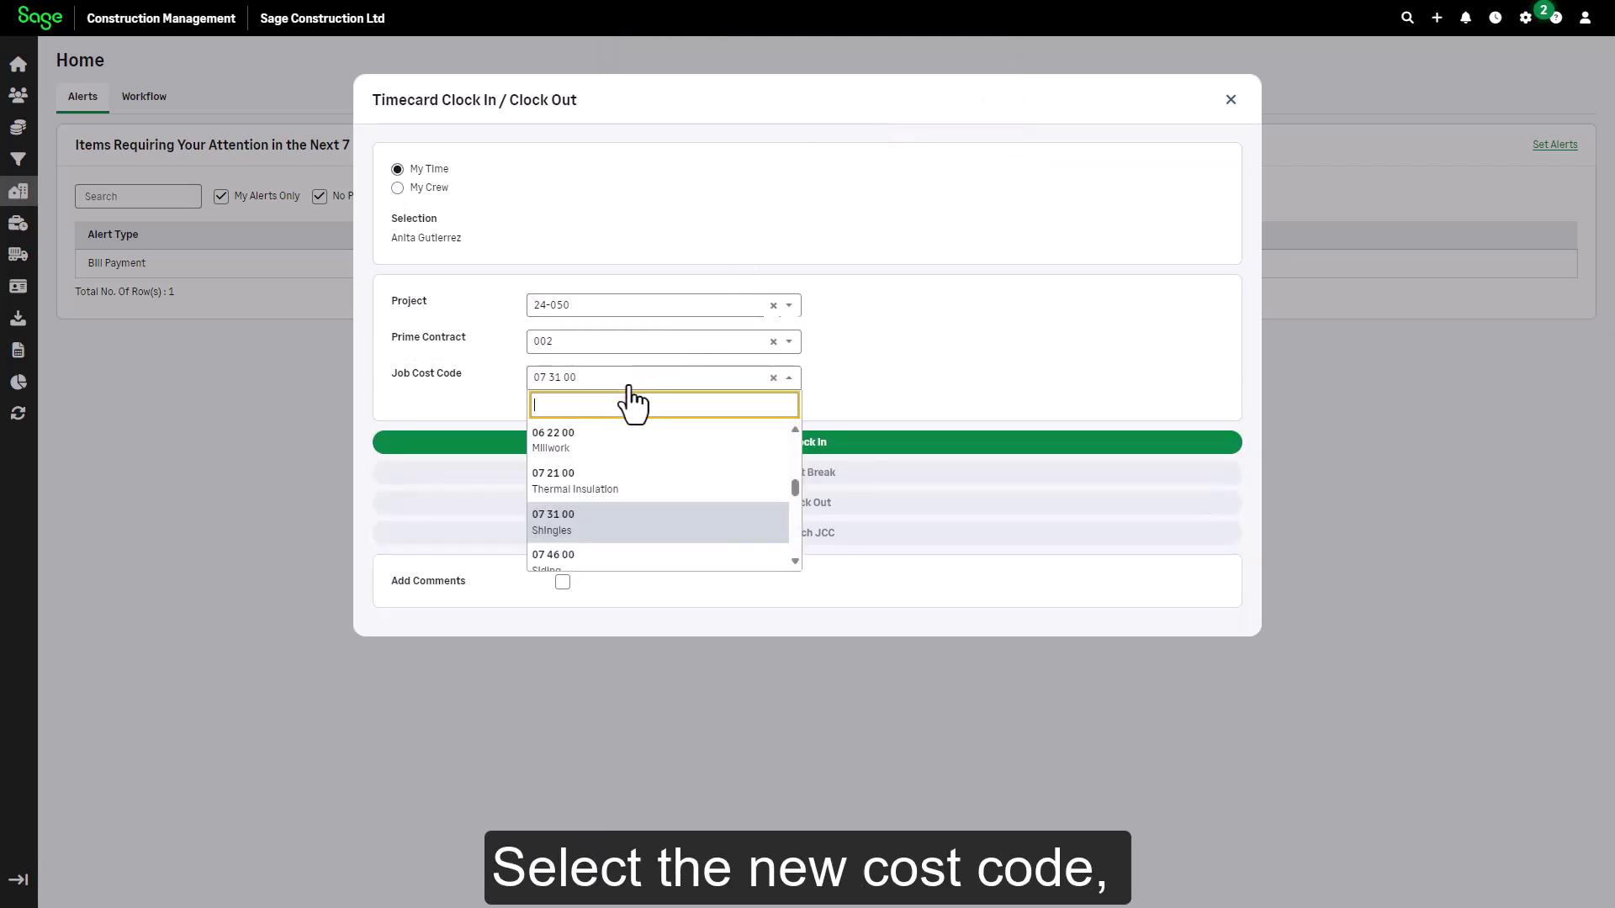
pyautogui.click(601, 557)
pyautogui.click(677, 450)
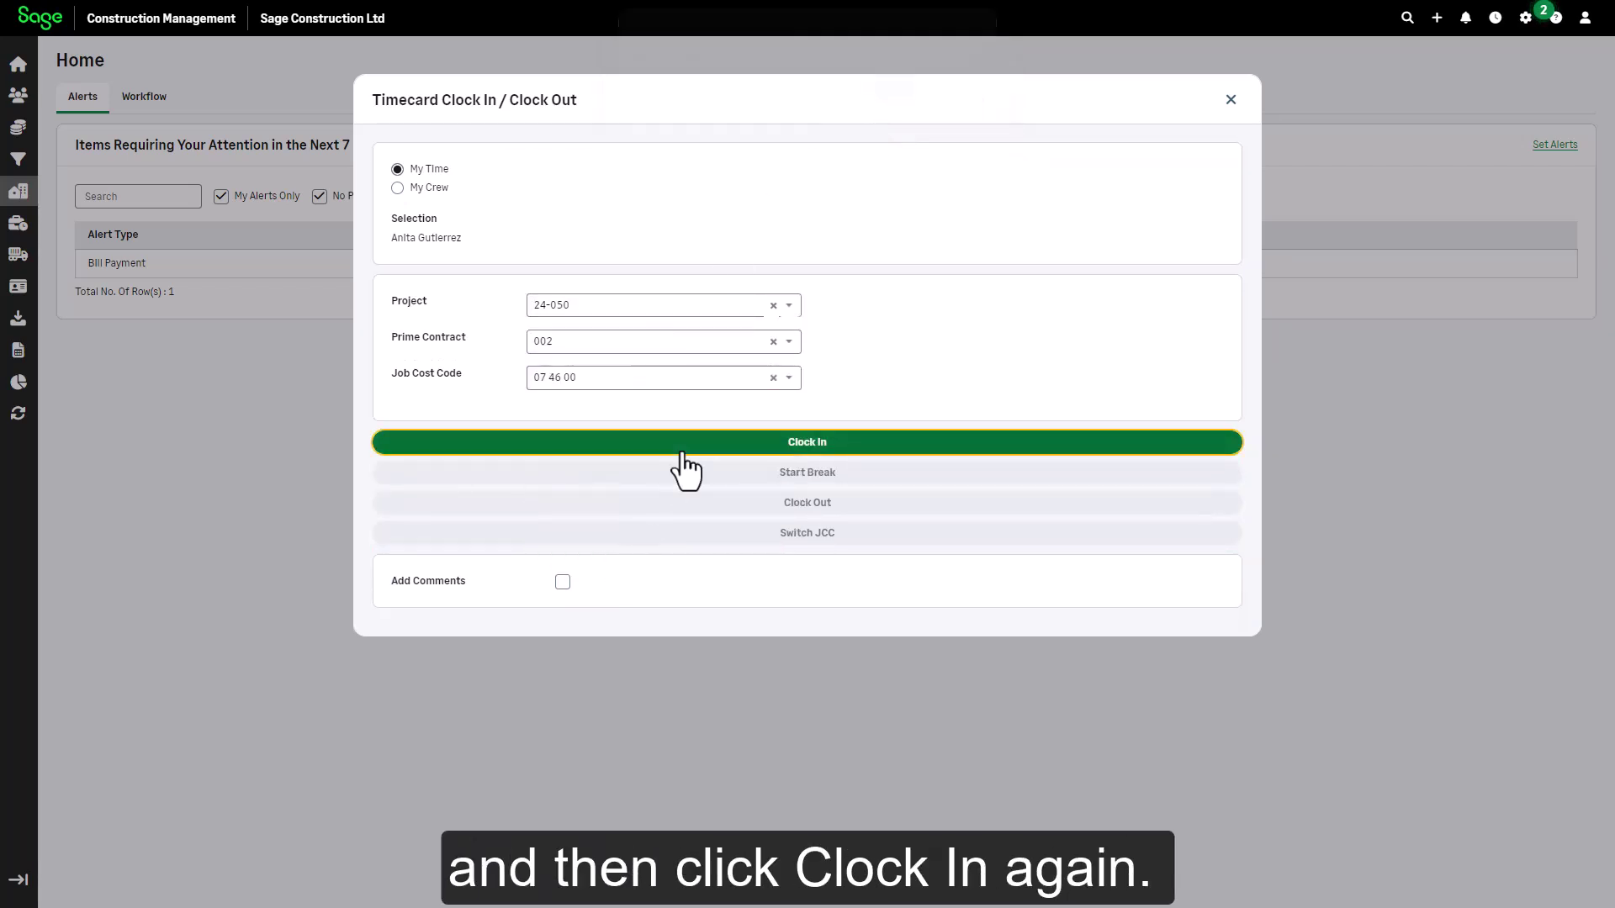
pyautogui.click(887, 103)
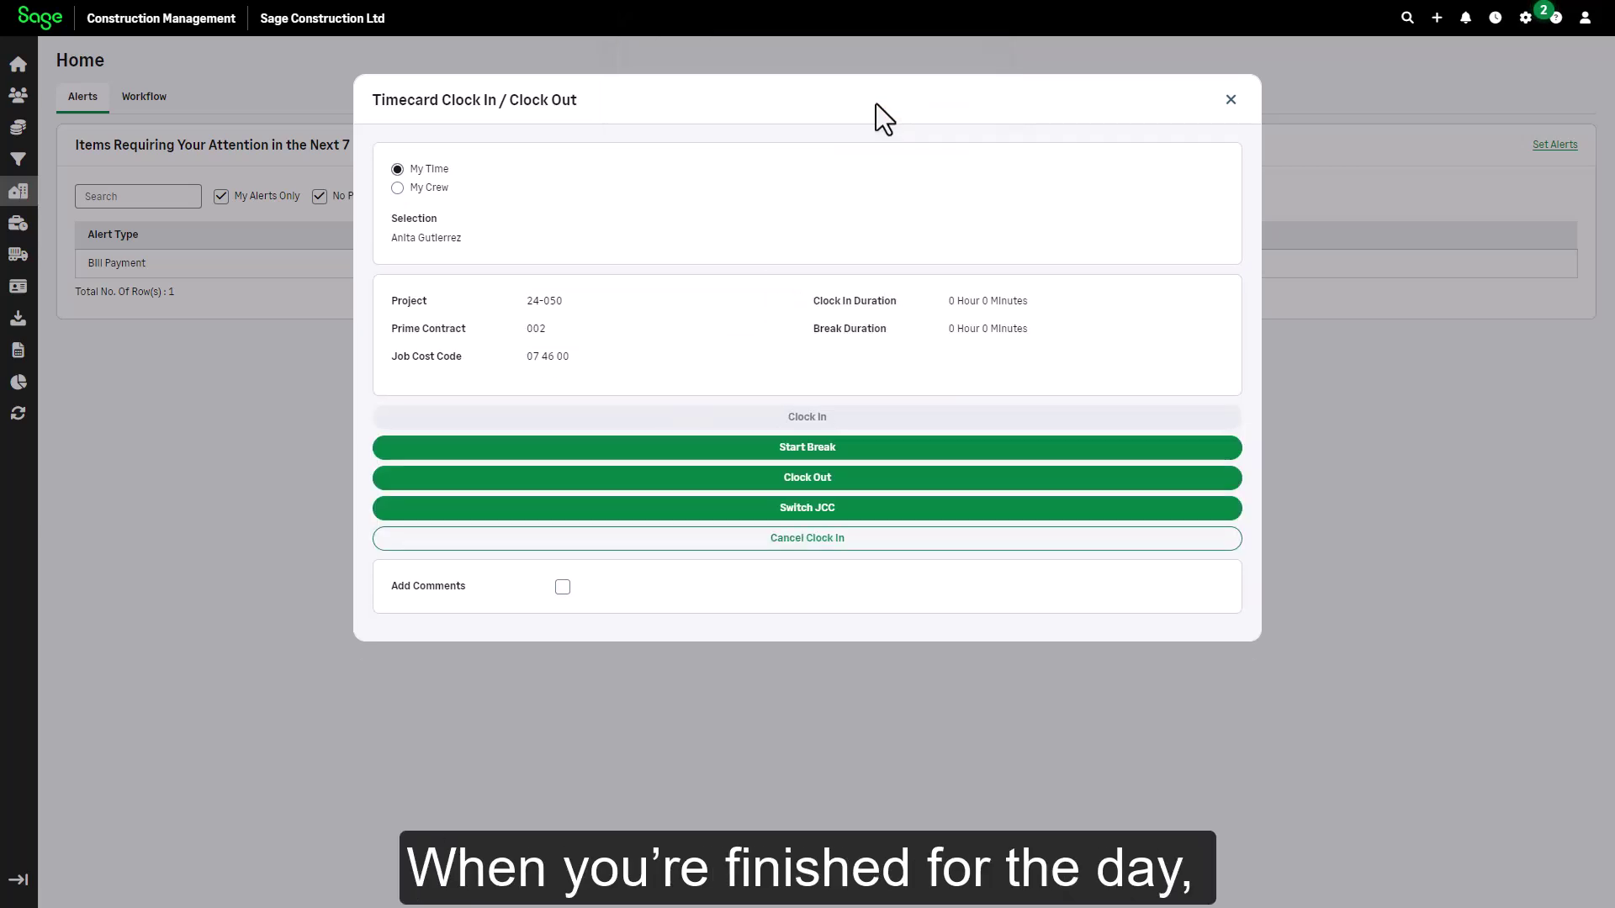
# Step: Clock out without updating the job cost code or comment, and close the timecard clock
pyautogui.click(958, 486)
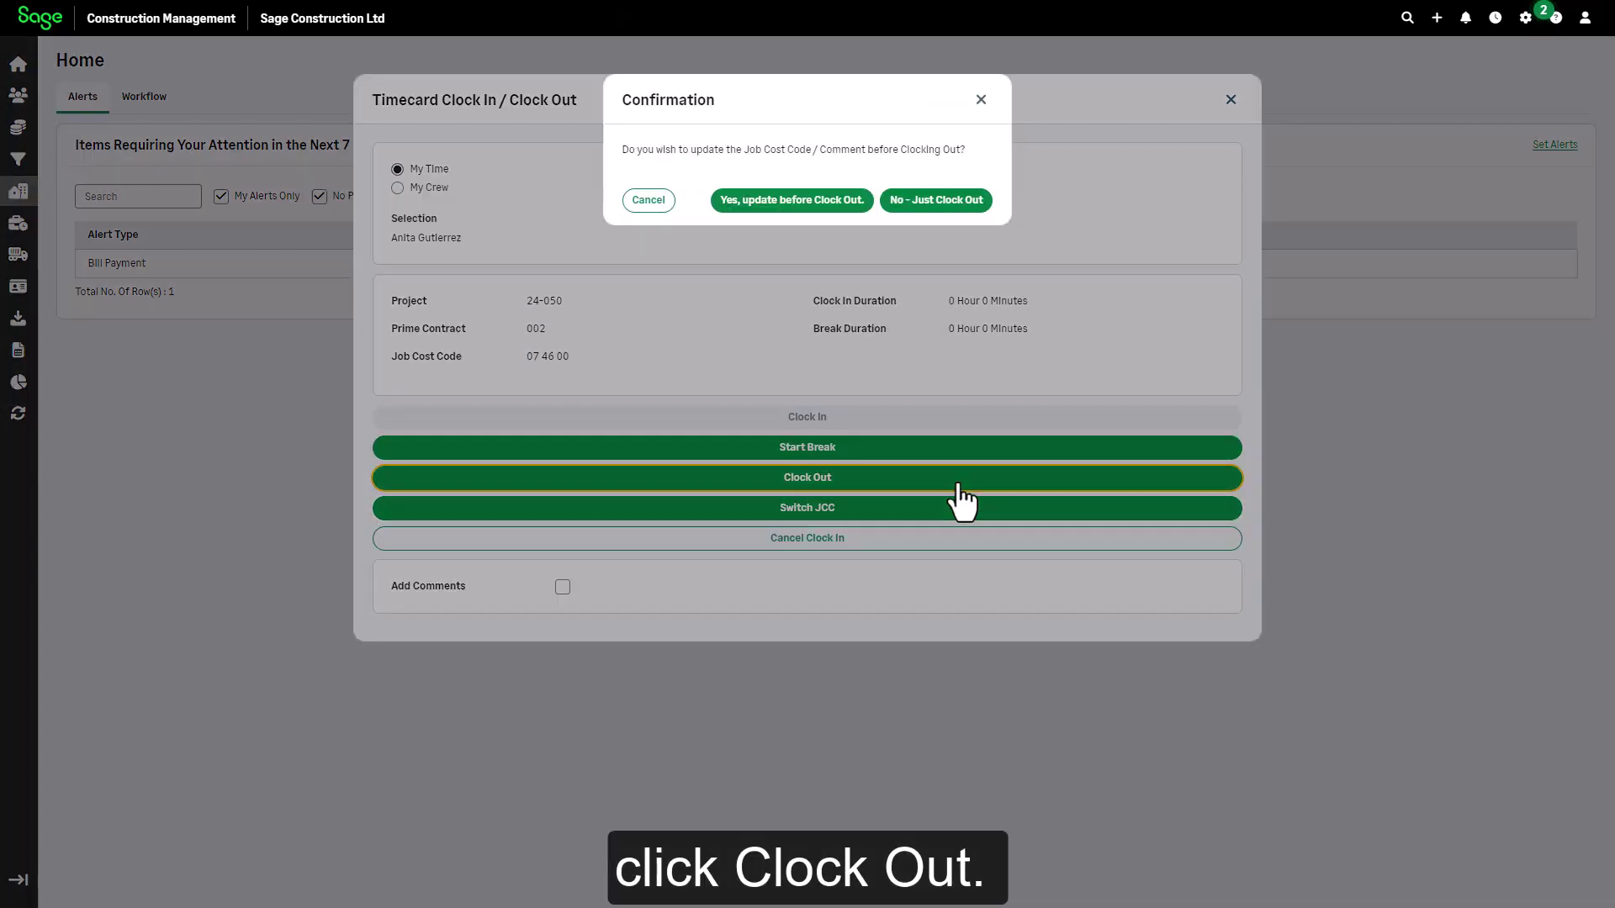
pyautogui.click(946, 203)
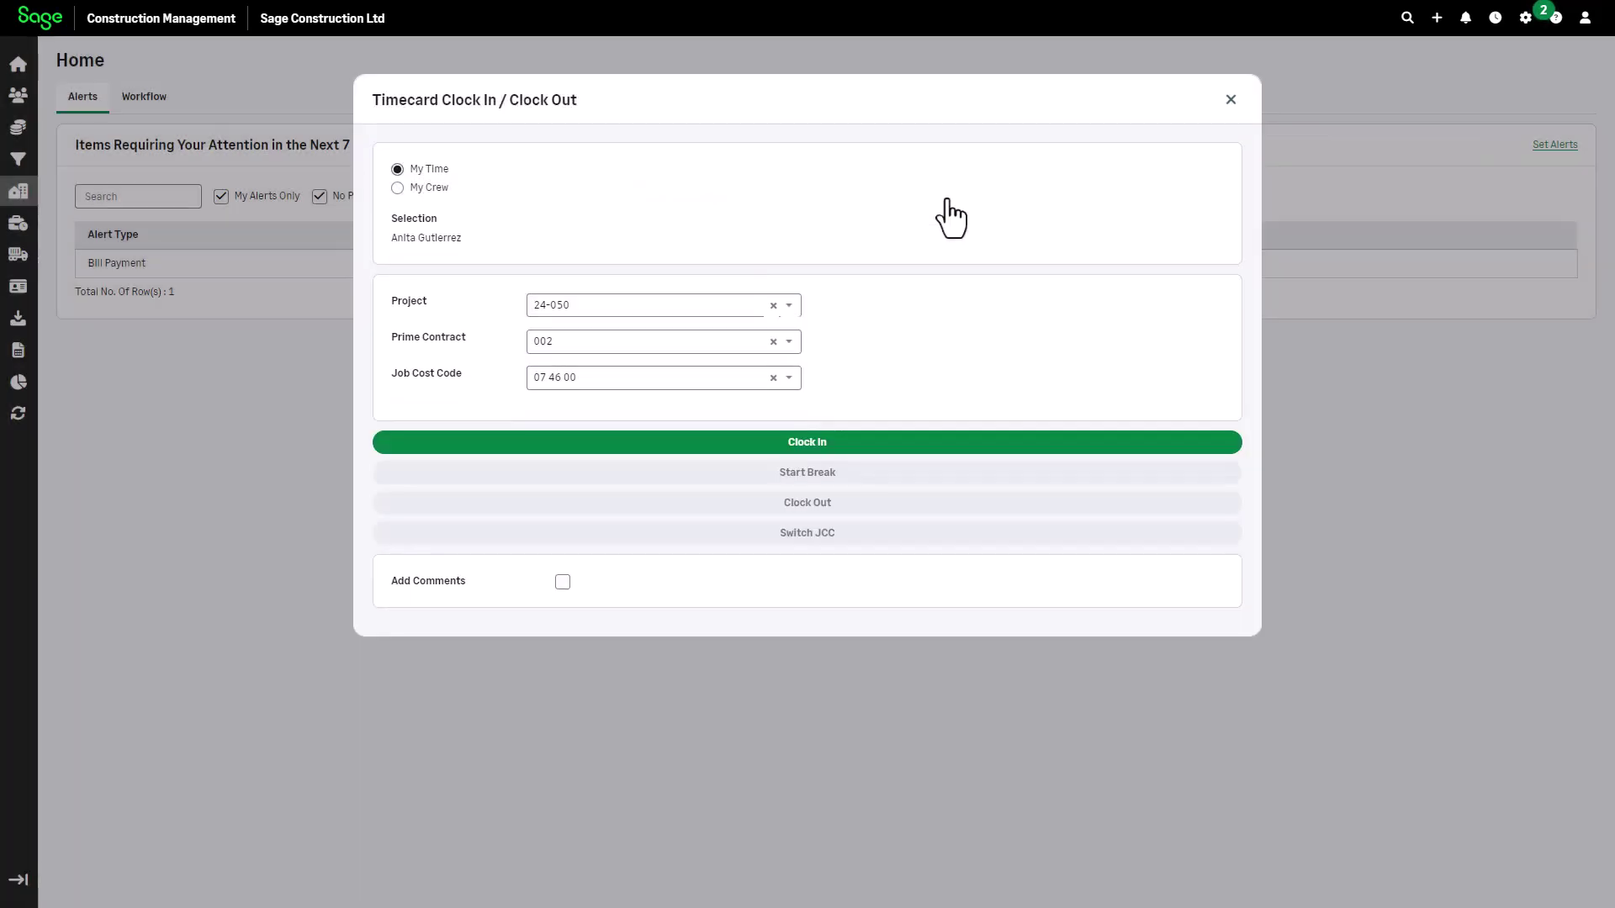
pyautogui.click(1229, 100)
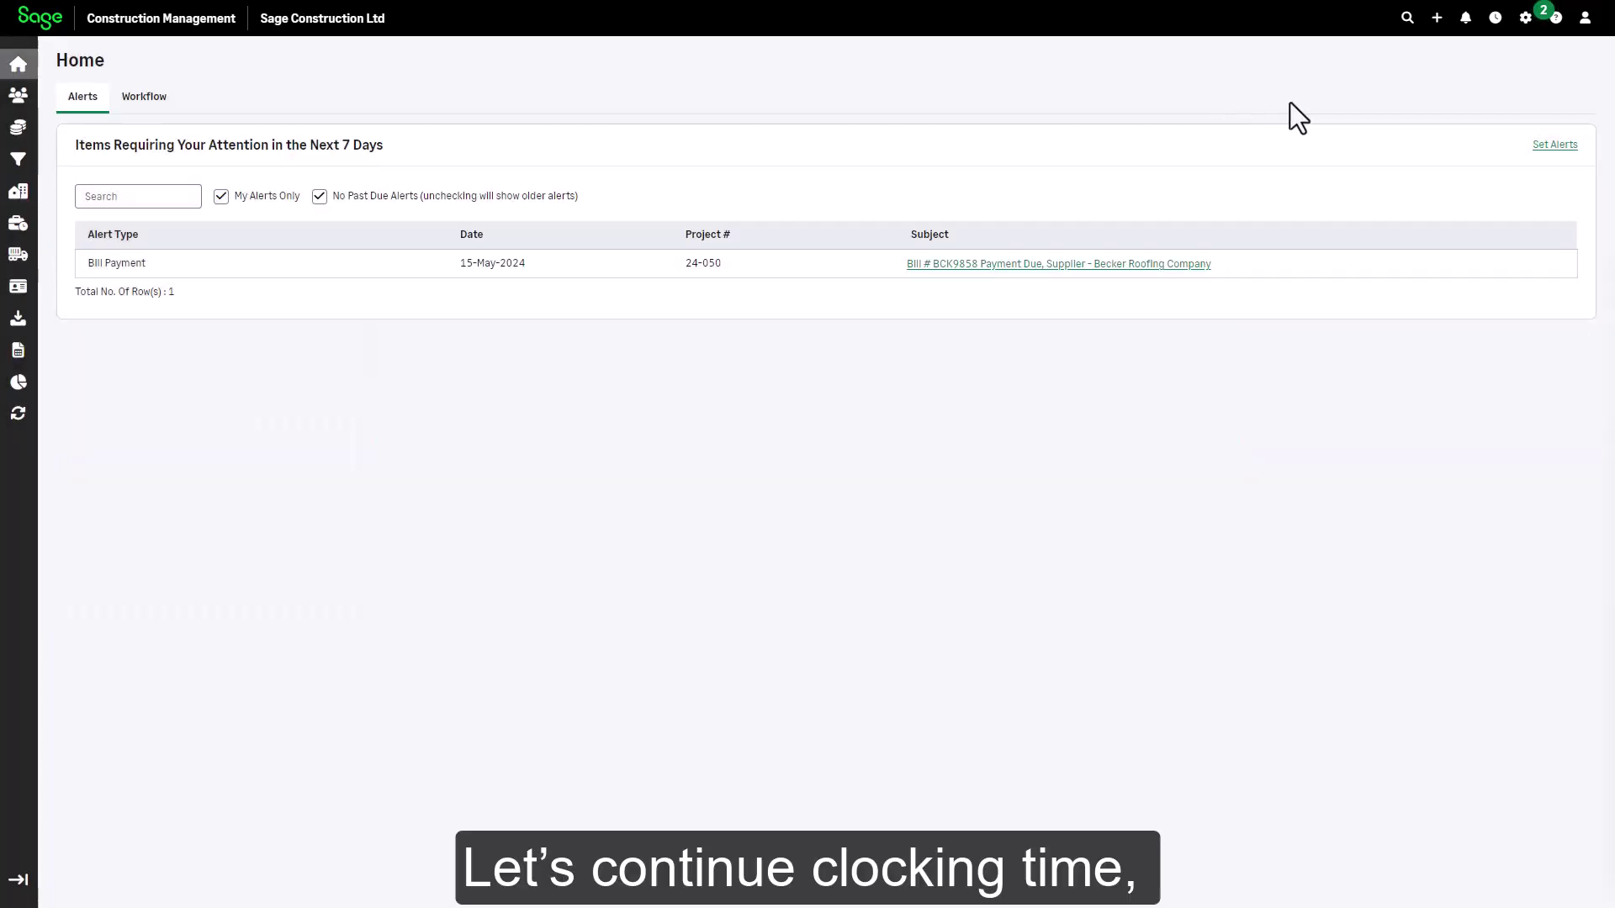
# Step: Open the timecard clock for My Crew and mark the first two employees and all crew equipment as working today
pyautogui.click(1495, 24)
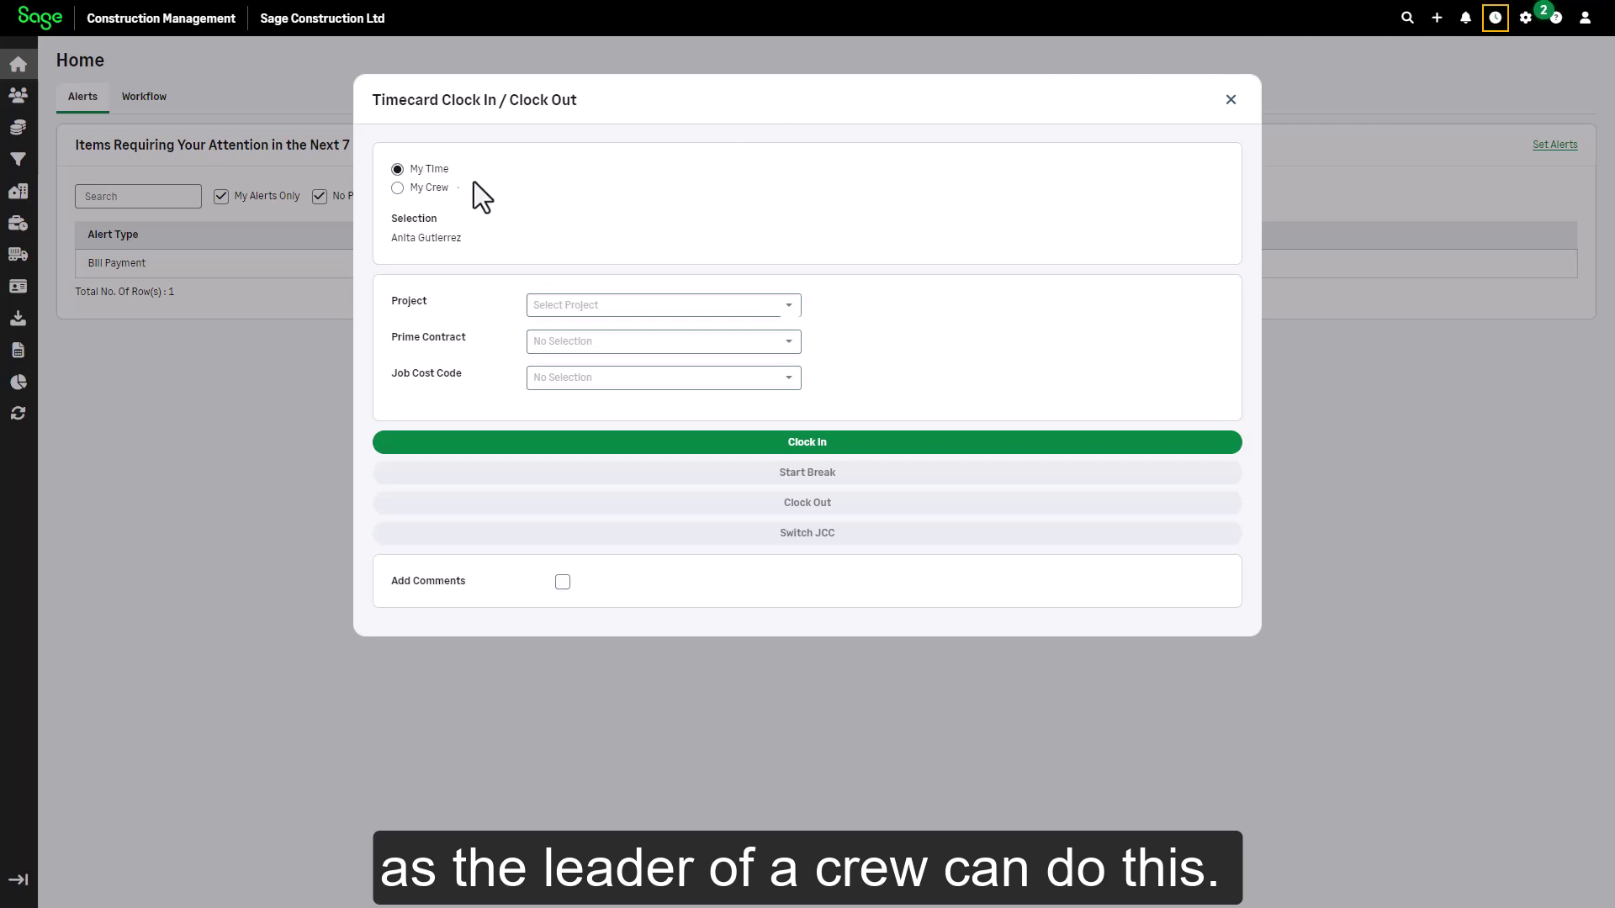
pyautogui.click(435, 189)
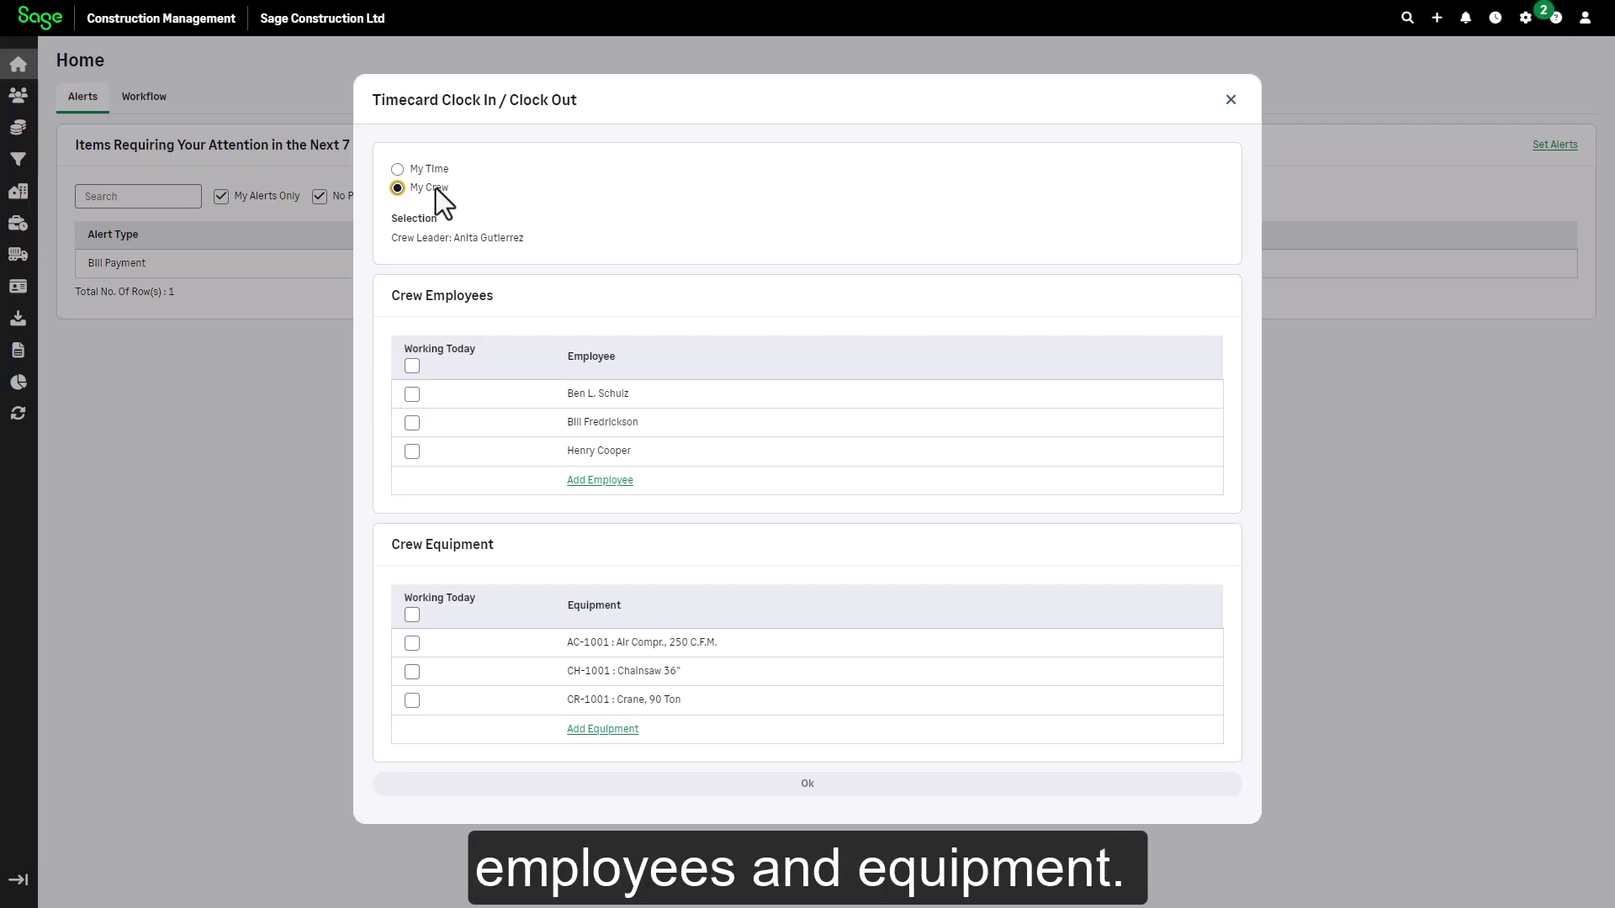
pyautogui.click(411, 367)
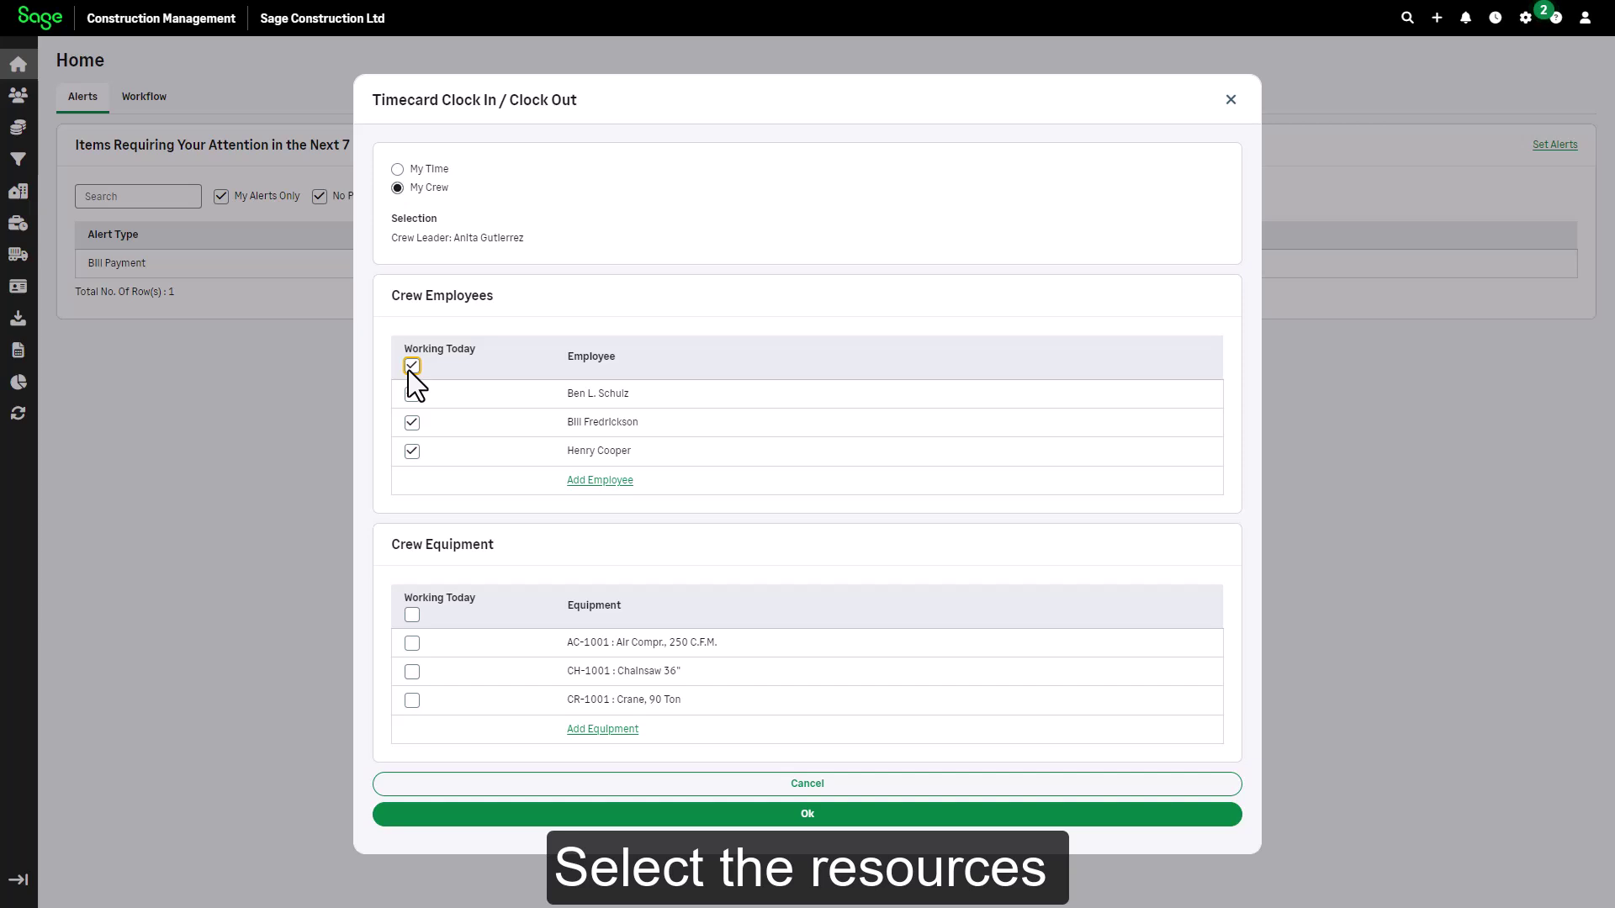
pyautogui.click(411, 614)
pyautogui.click(413, 454)
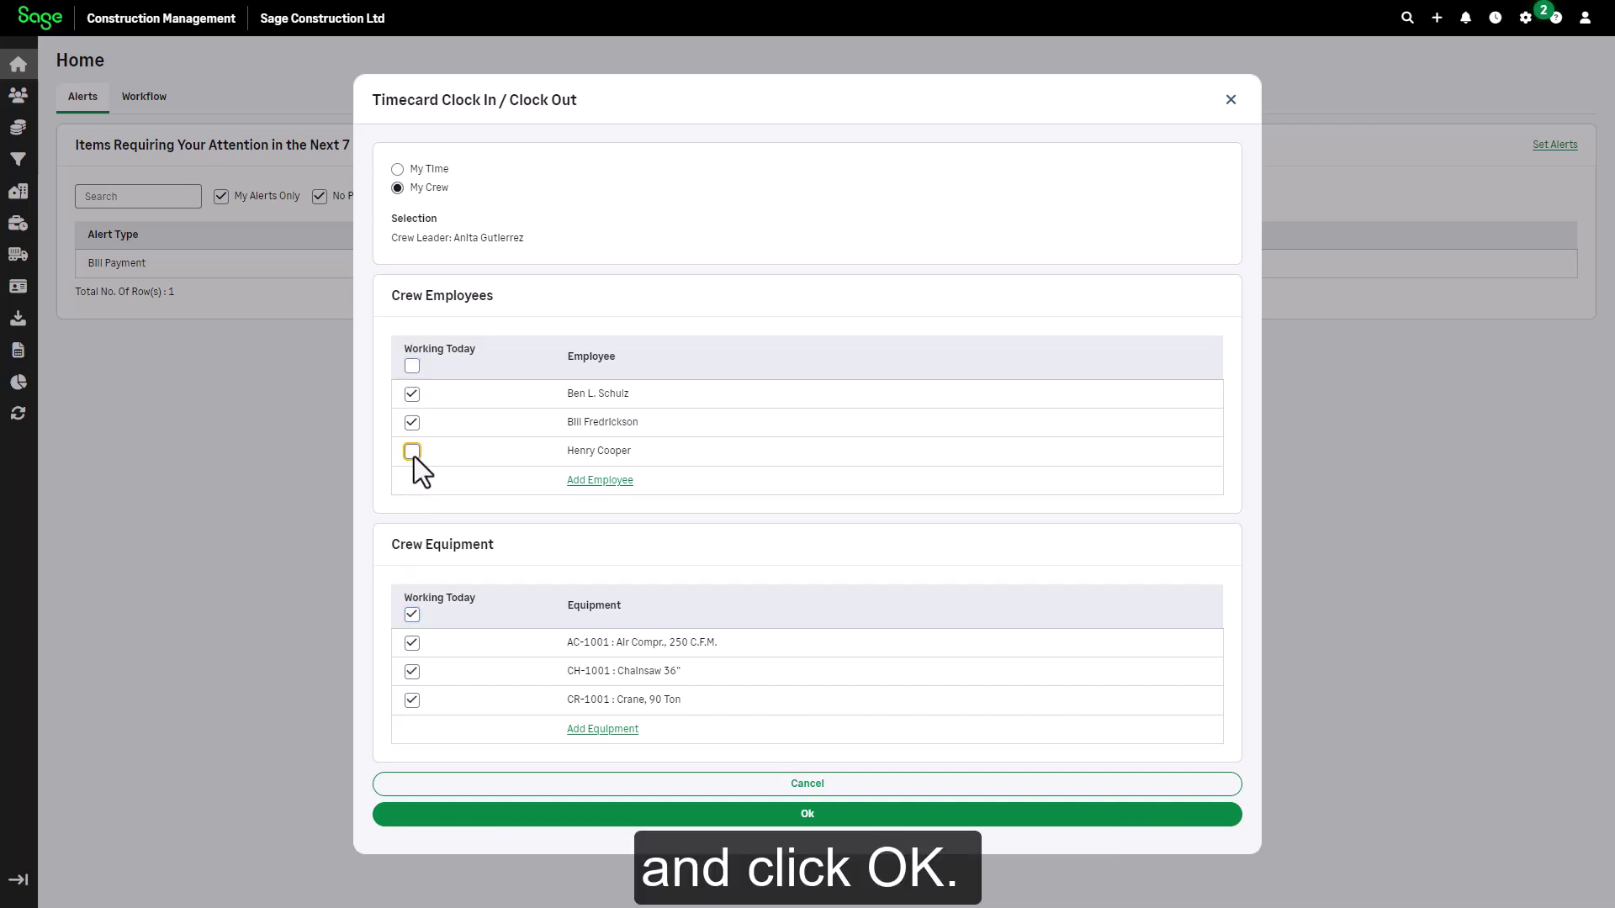
pyautogui.click(659, 812)
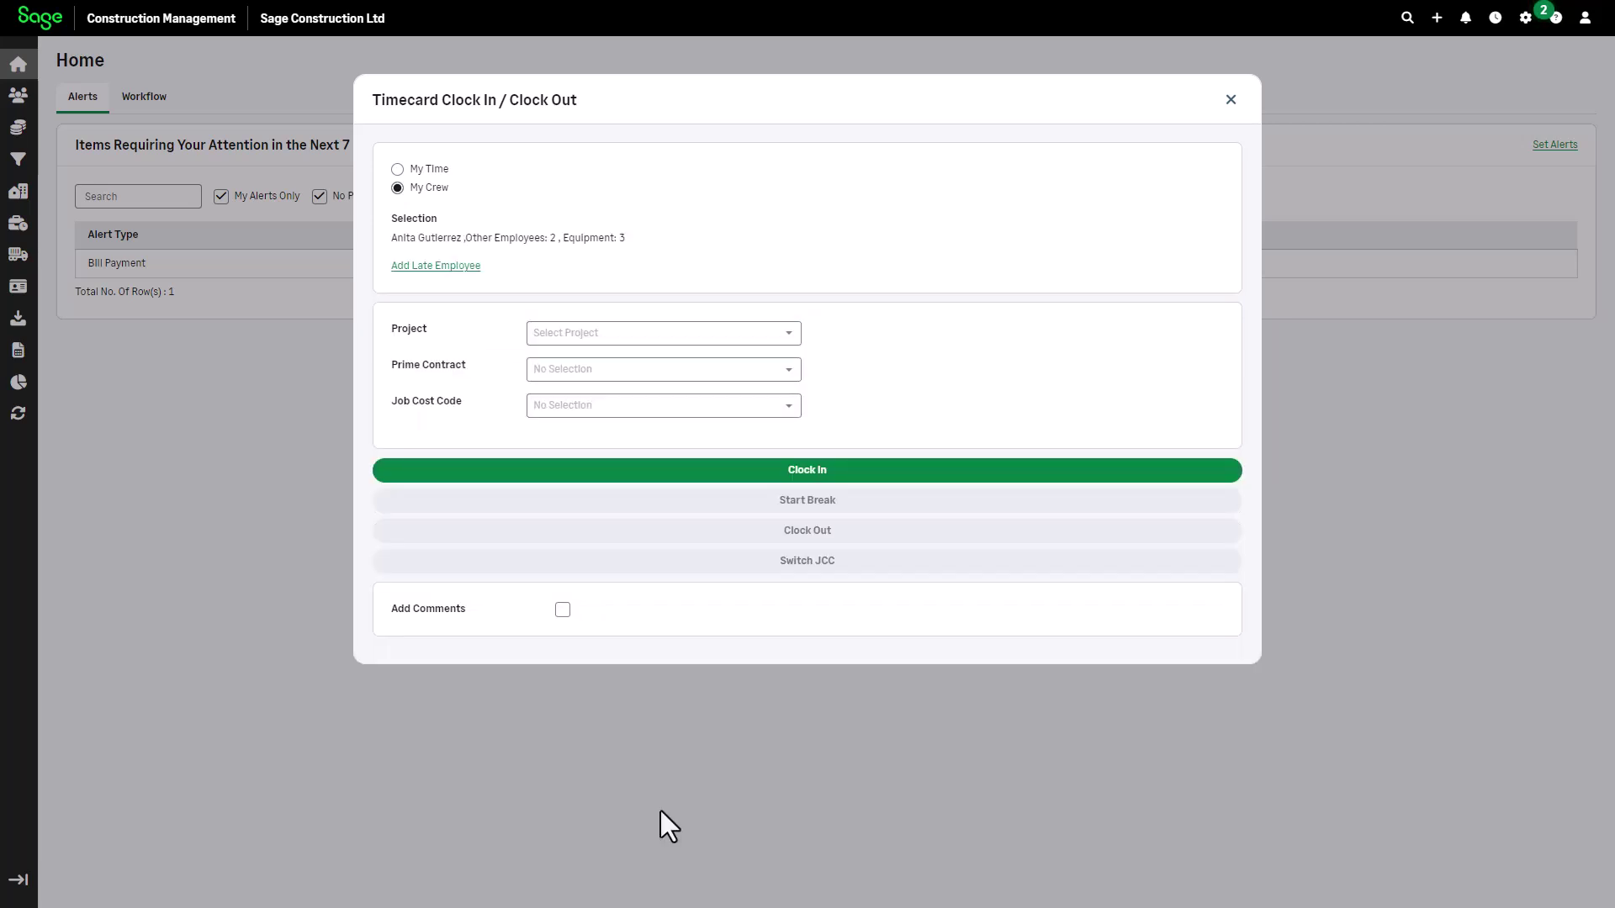
# Step: Clock the crew in on project 24-050, prime contract 003, job cost code 07 21 00, and confirm
pyautogui.click(669, 334)
pyautogui.scroll(-2, 757, 454)
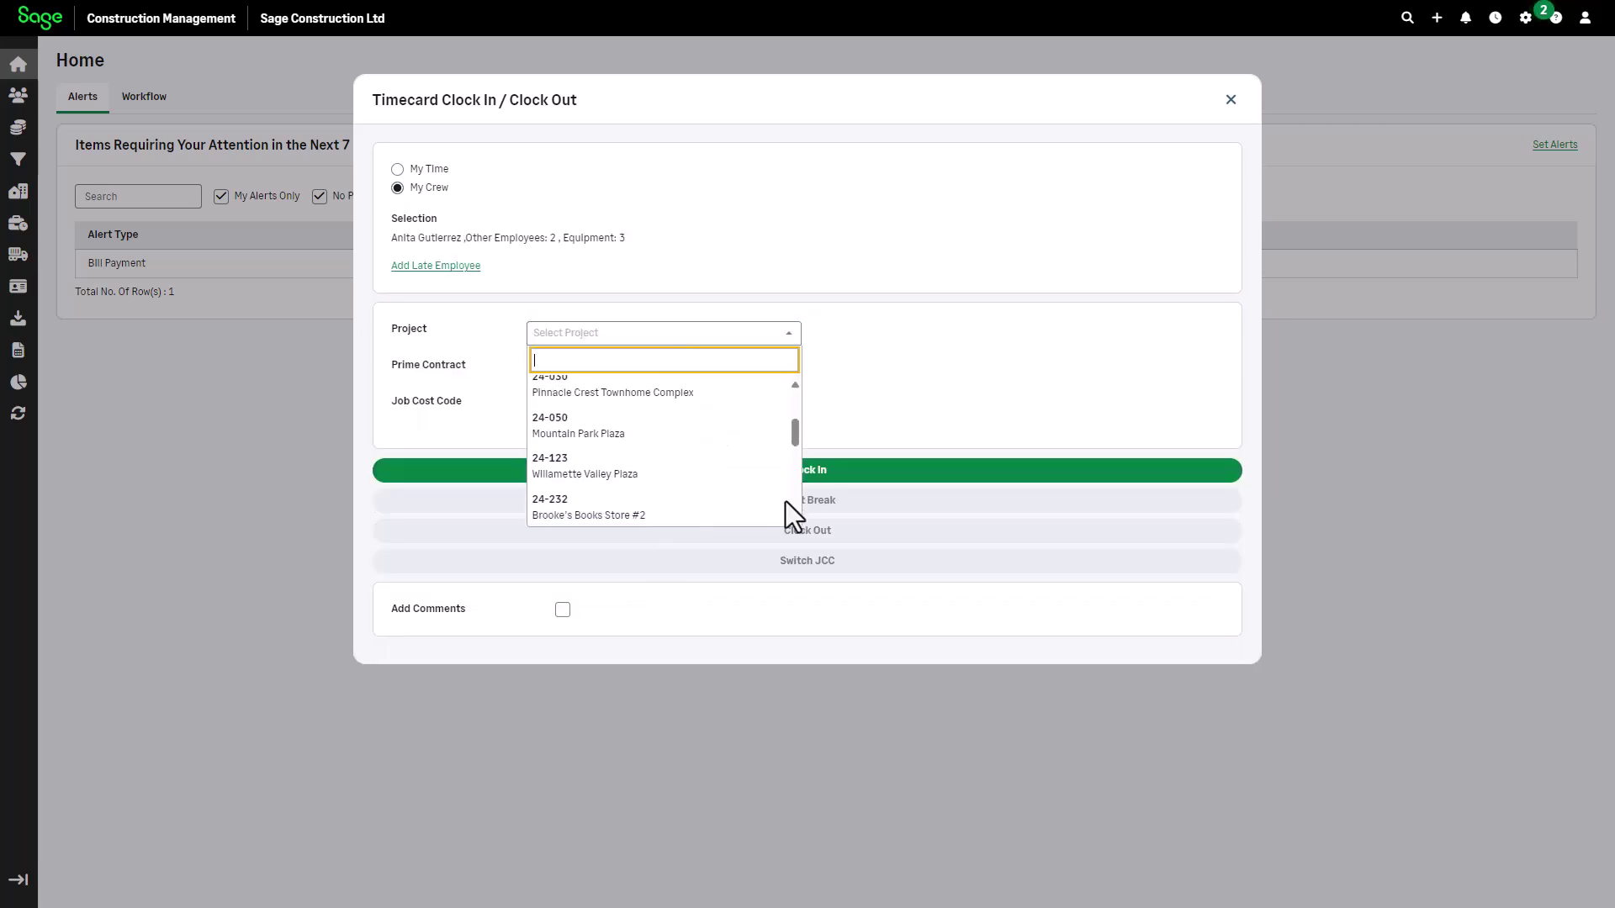
pyautogui.click(631, 431)
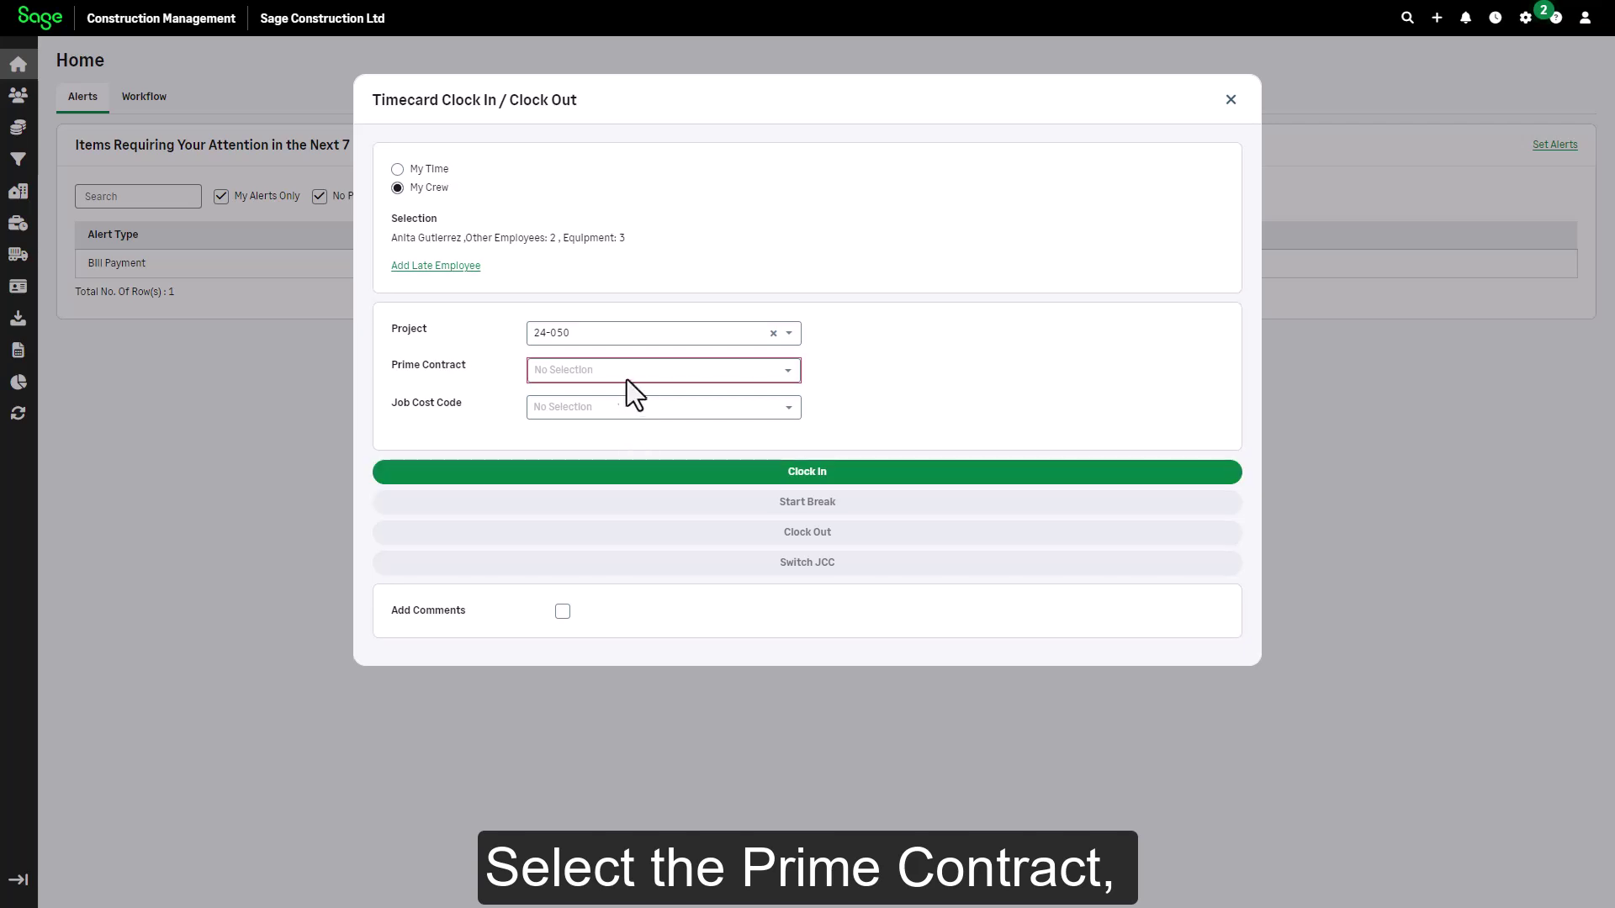
pyautogui.click(629, 377)
pyautogui.click(631, 430)
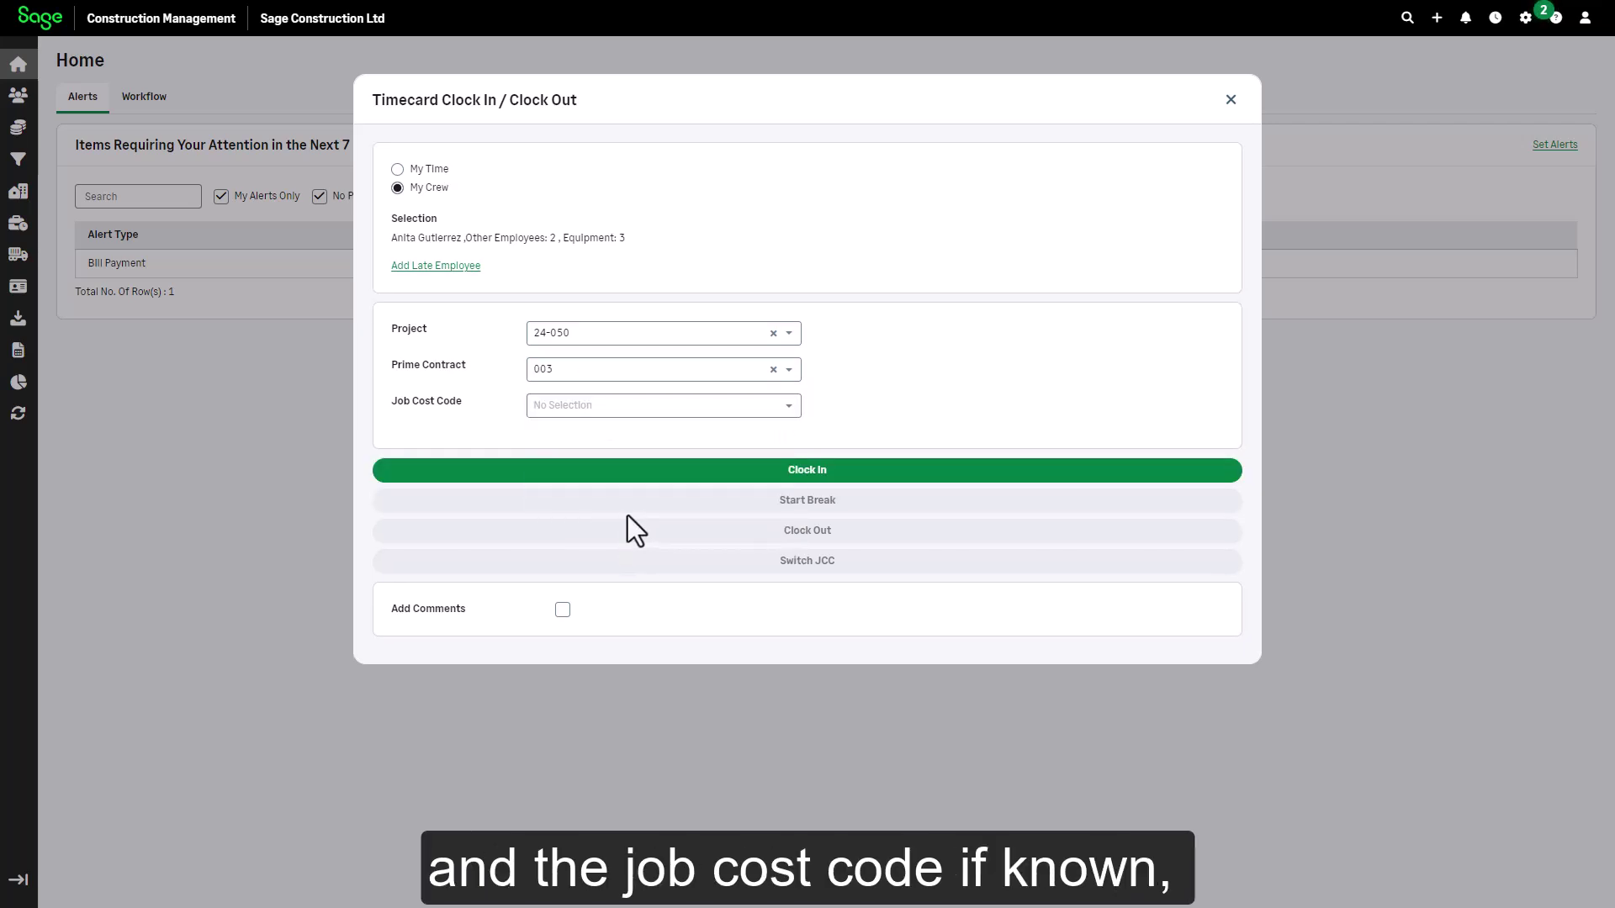
pyautogui.click(607, 409)
pyautogui.write('07')
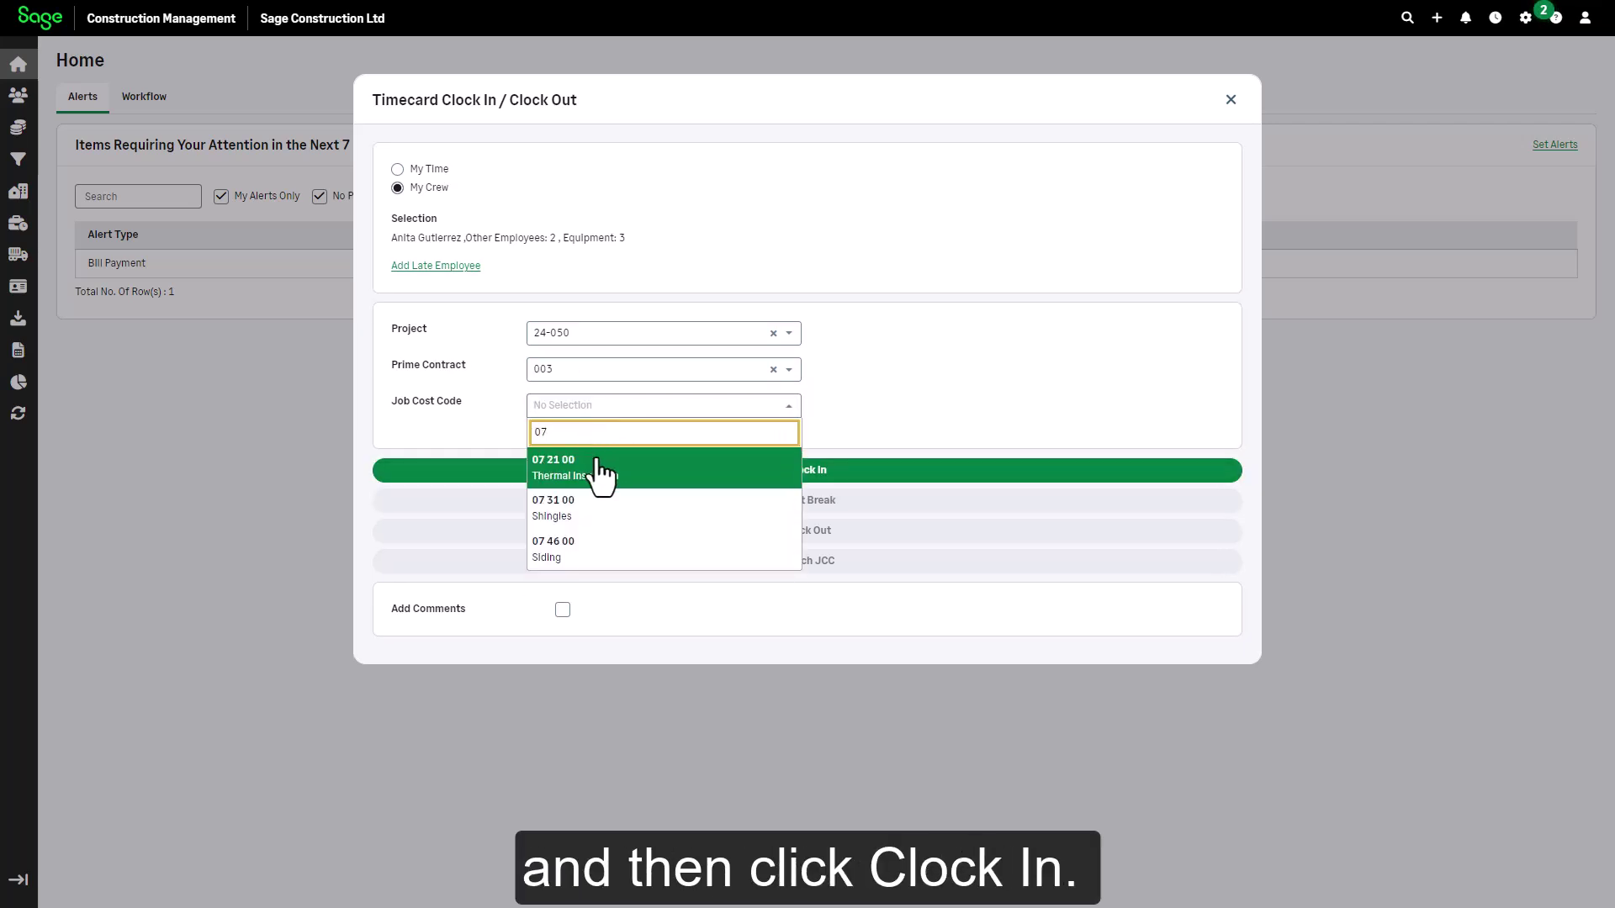
pyautogui.click(596, 467)
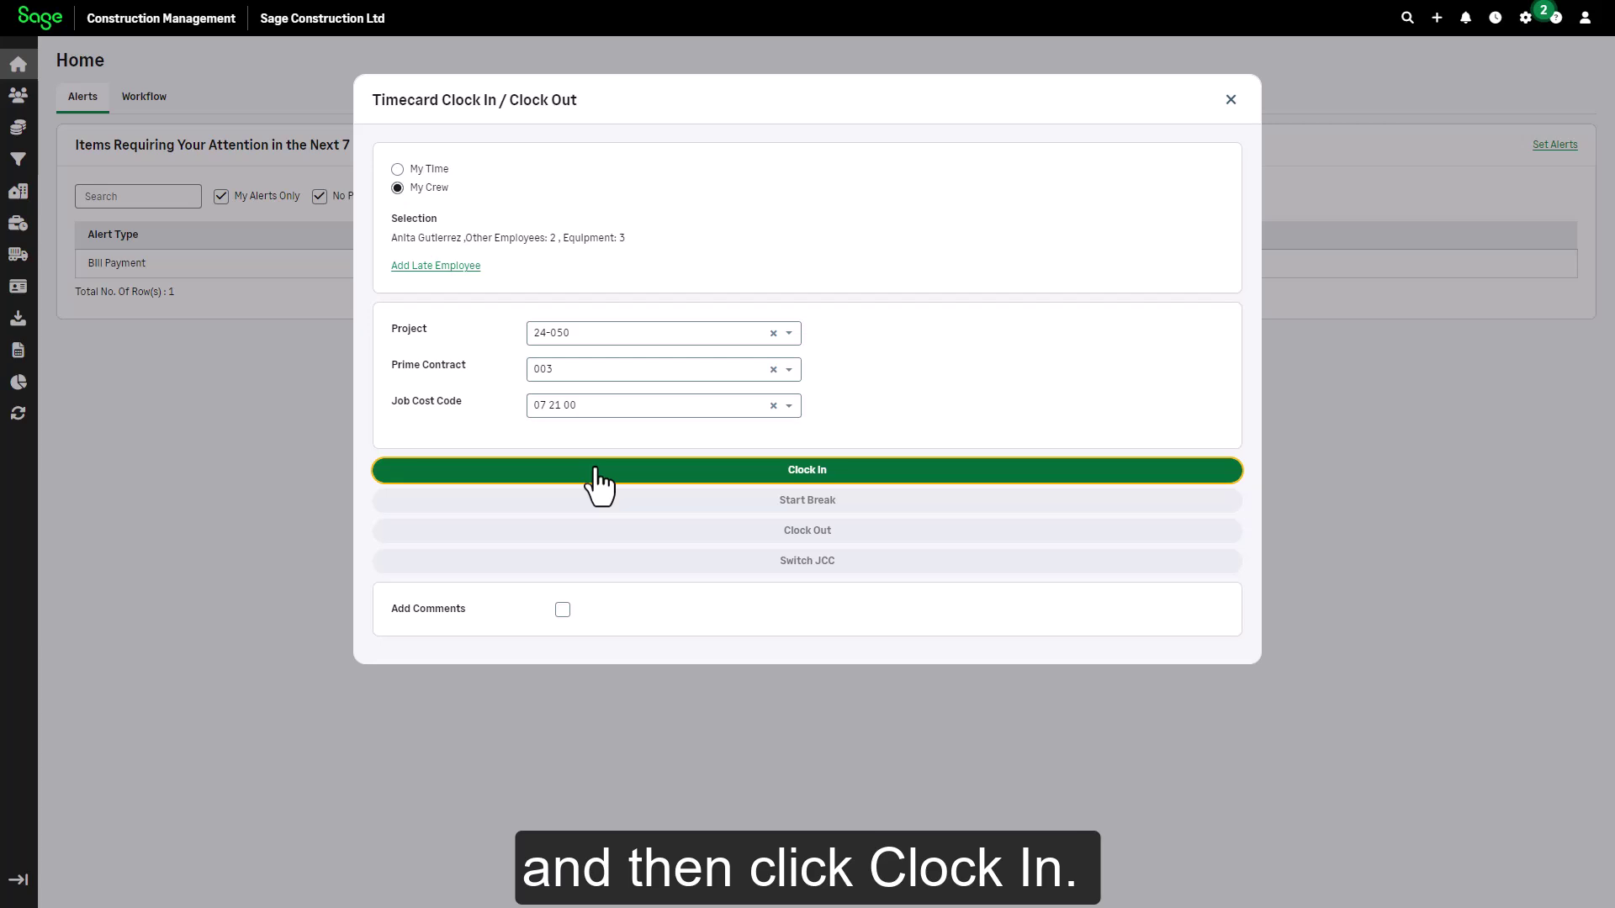
pyautogui.click(596, 471)
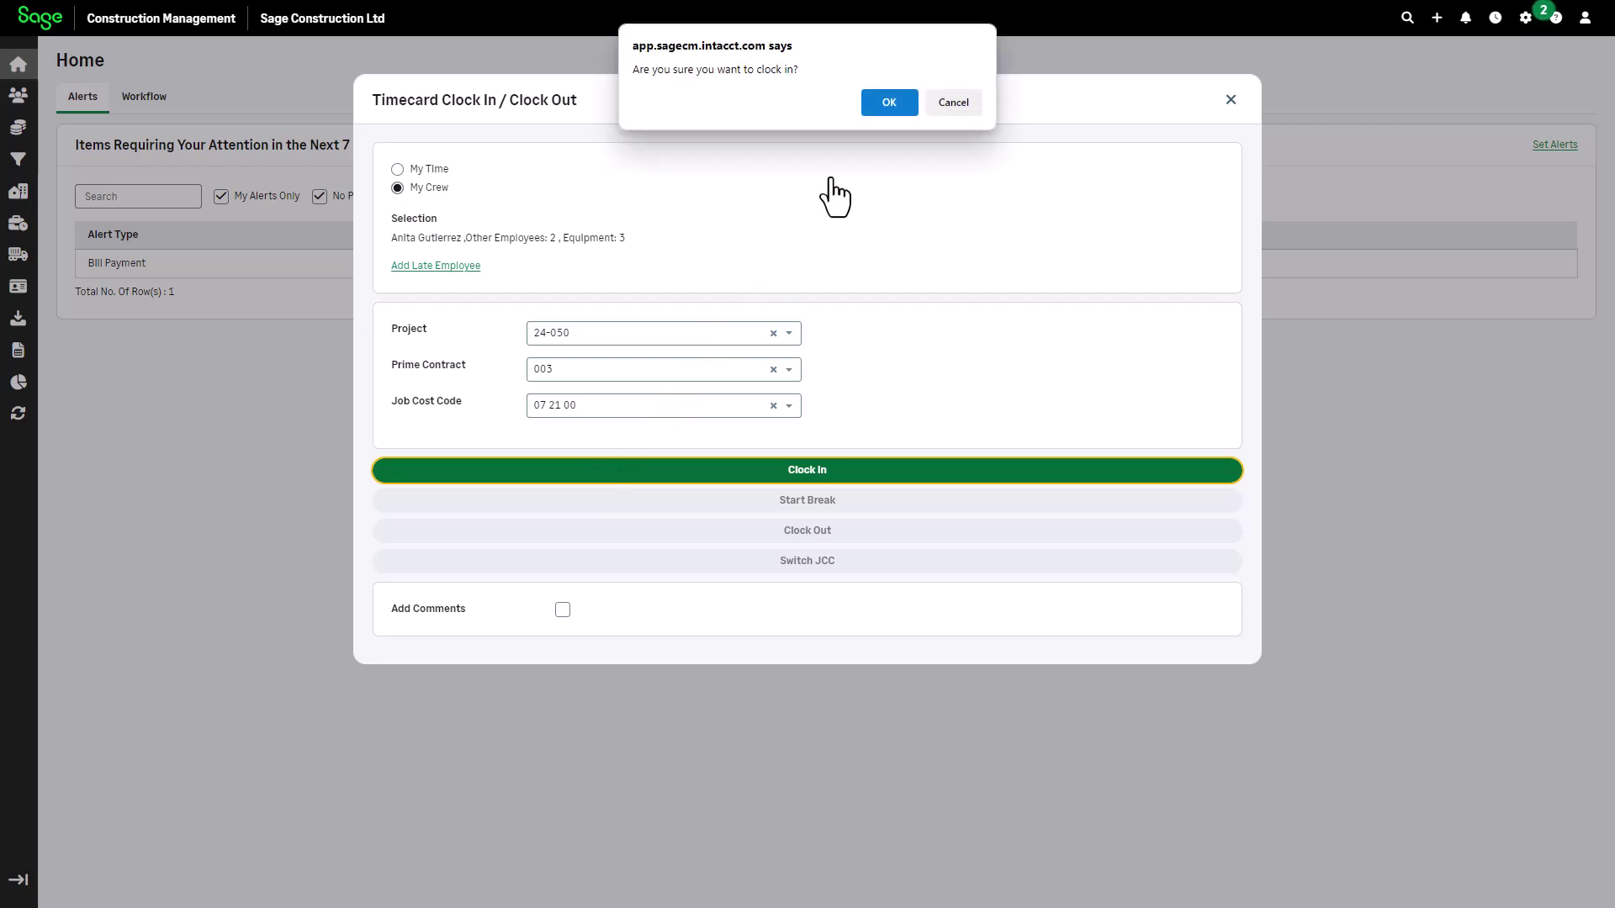
pyautogui.click(889, 103)
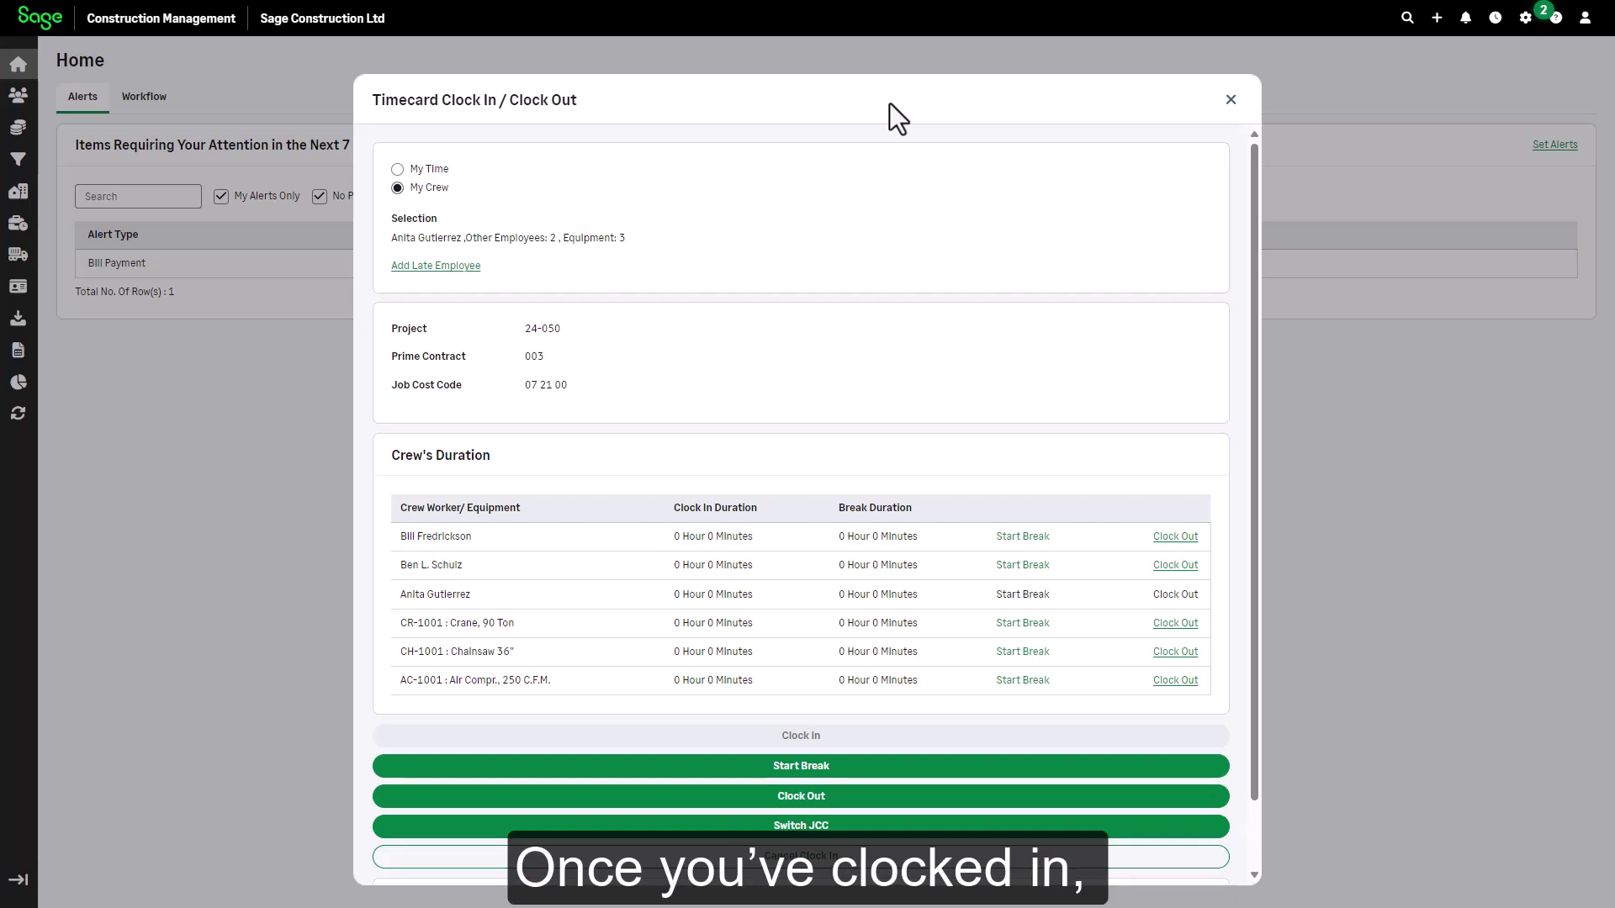
# Step: Add the third crew employee as a late employee working today
pyautogui.click(437, 272)
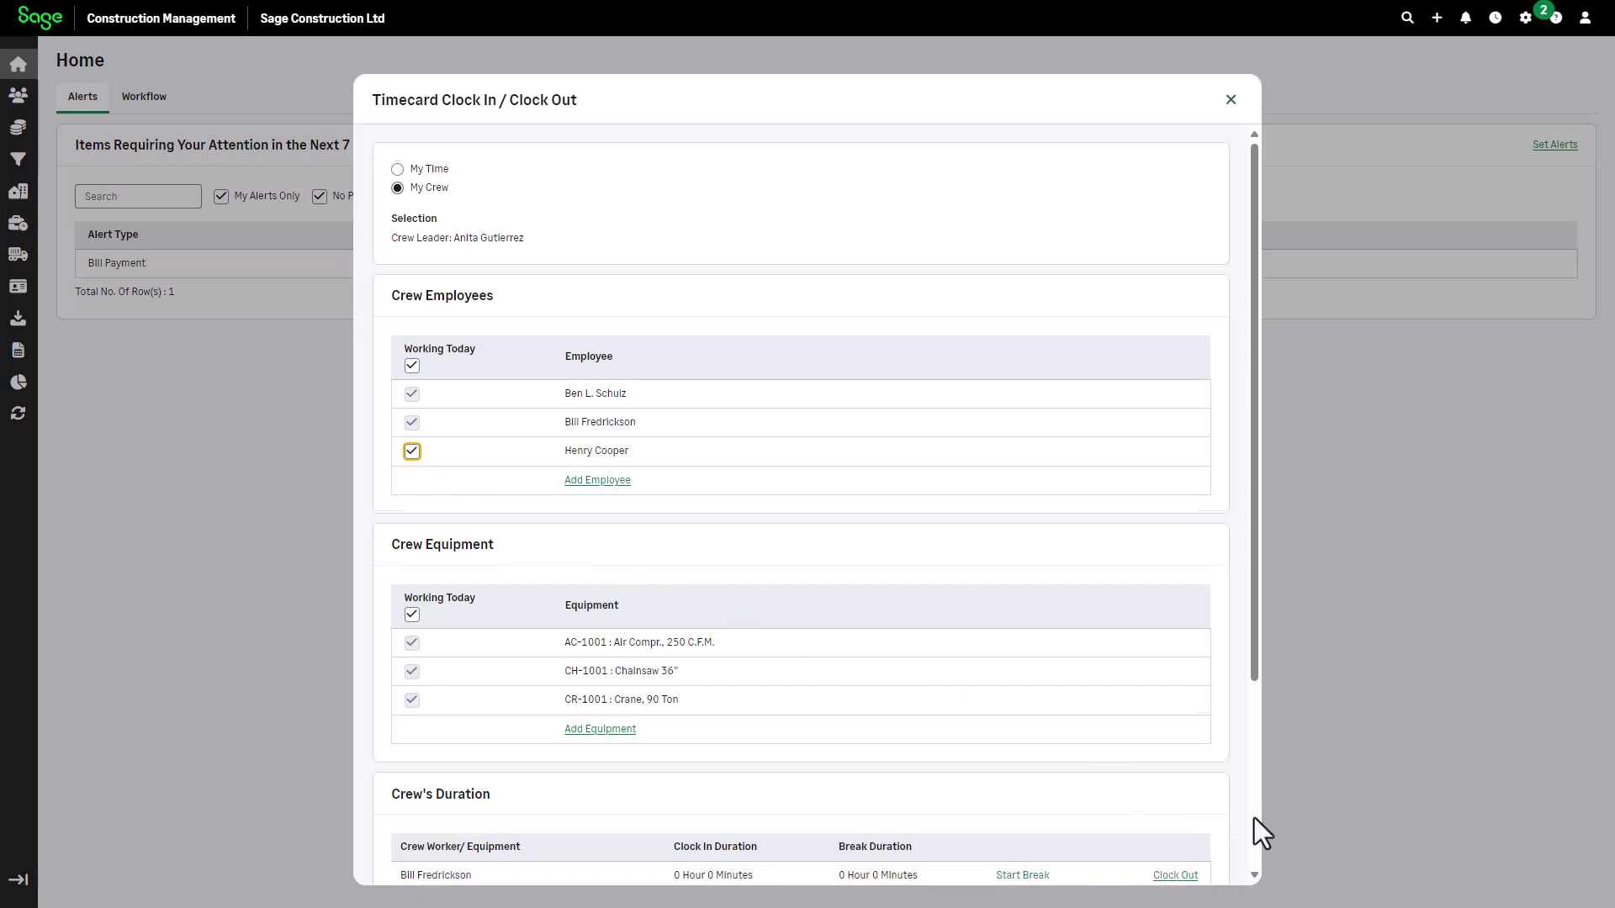
pyautogui.scroll(-3, 1254, 820)
pyautogui.click(1023, 842)
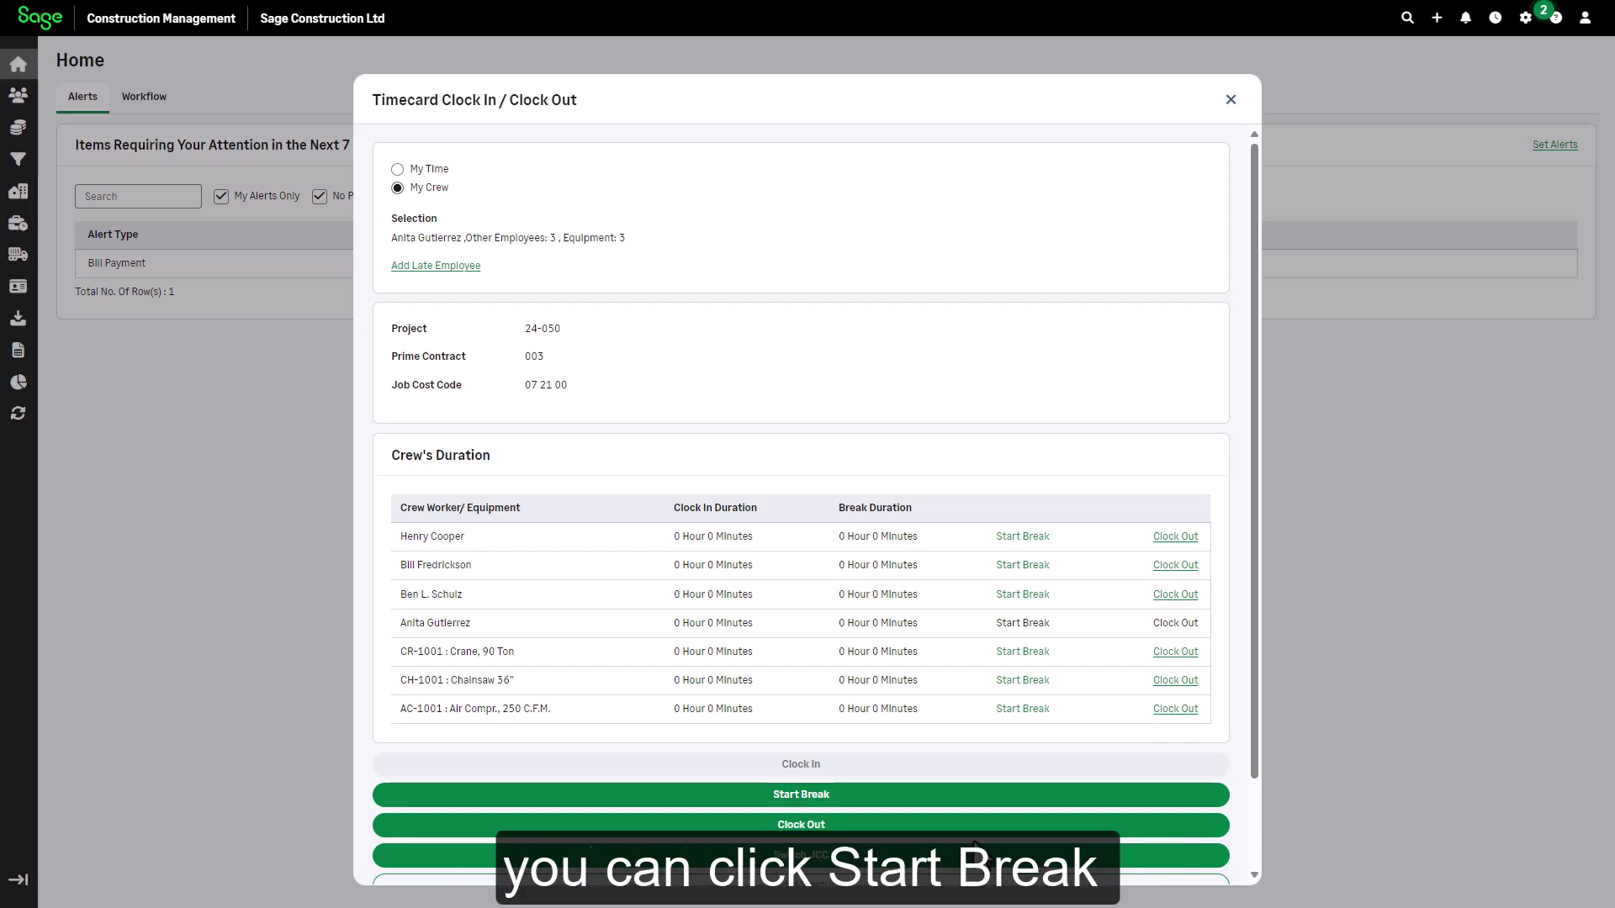
# Step: Start and stop a break for only the late employee in the crew's duration list, confirming both
pyautogui.click(1026, 536)
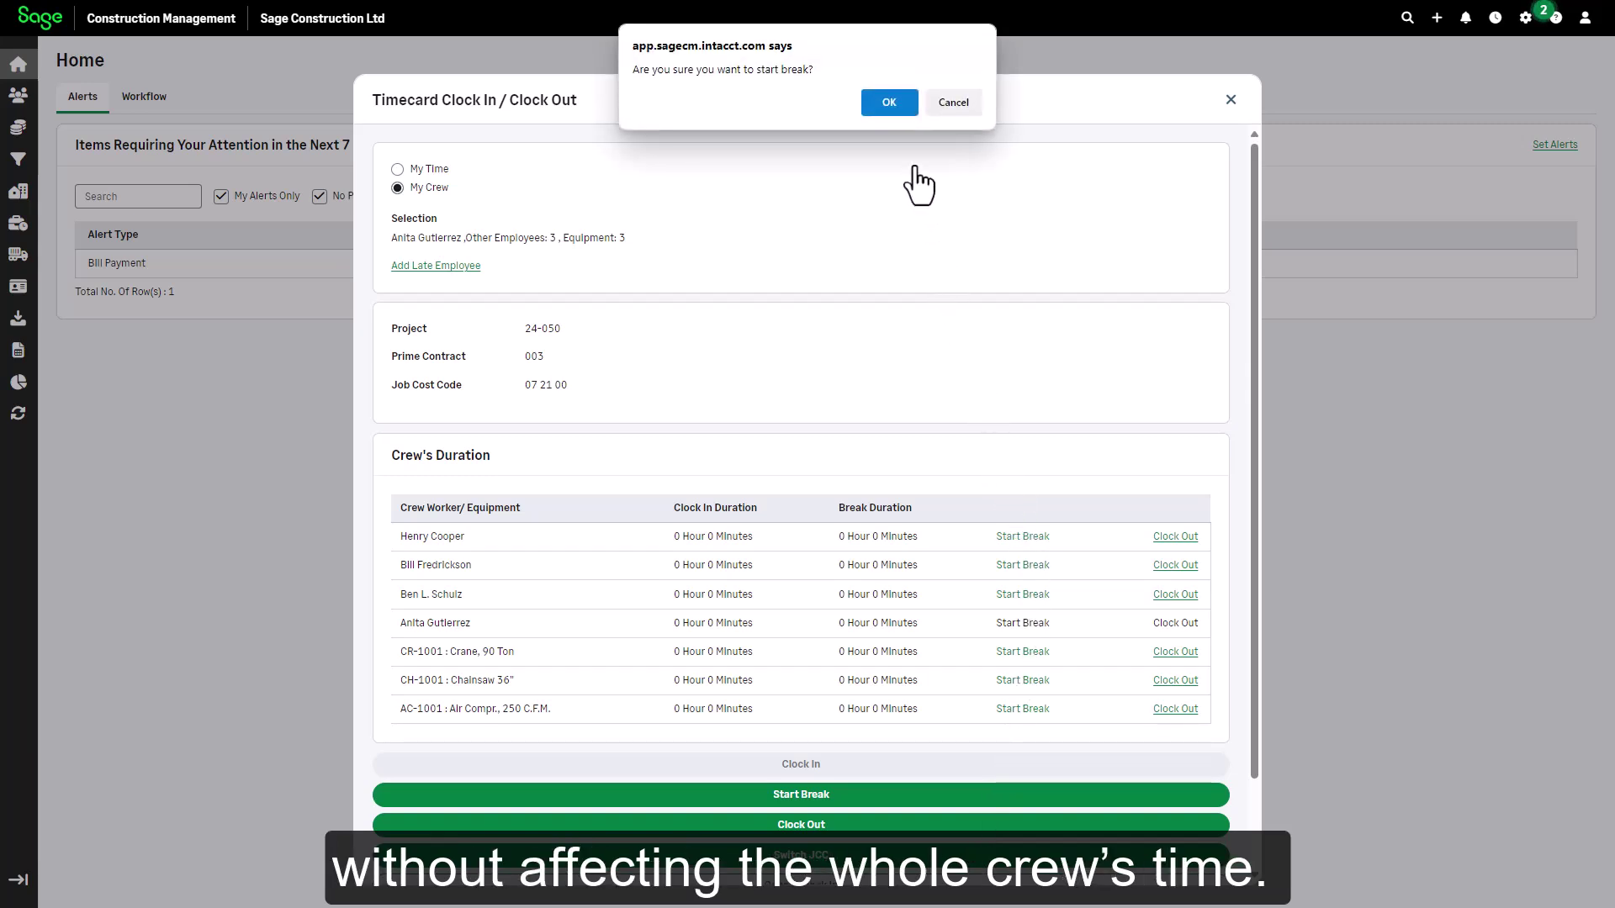
pyautogui.click(892, 101)
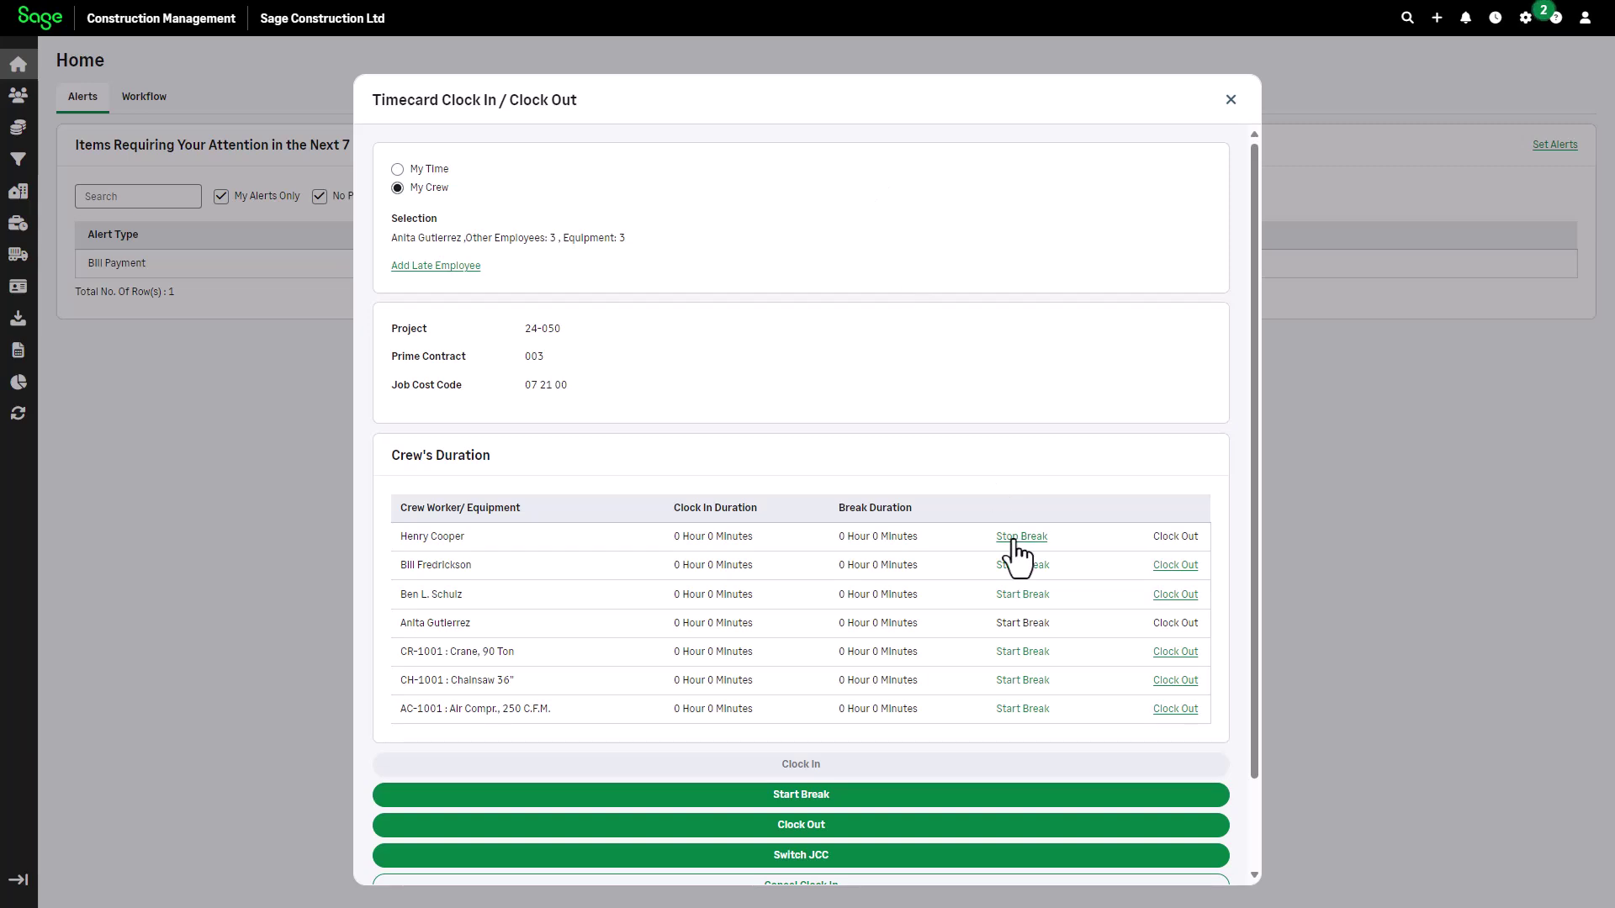
pyautogui.click(1019, 537)
pyautogui.click(890, 102)
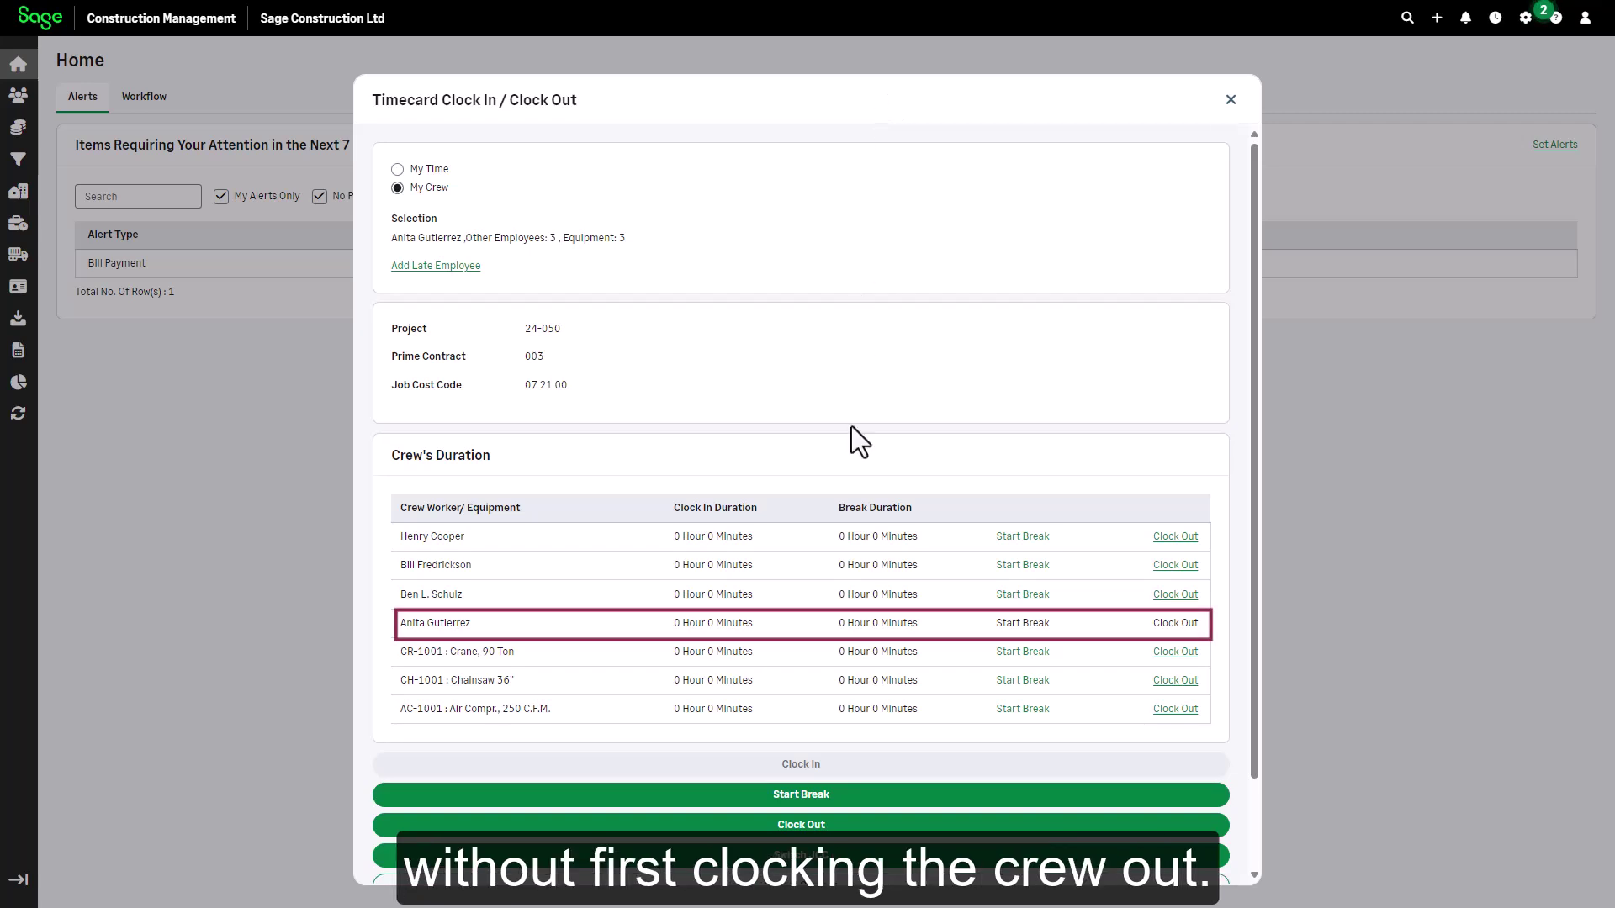
# Step: Clock out the whole crew without updating the job cost code or comment, and close the timecard clock
pyautogui.click(862, 826)
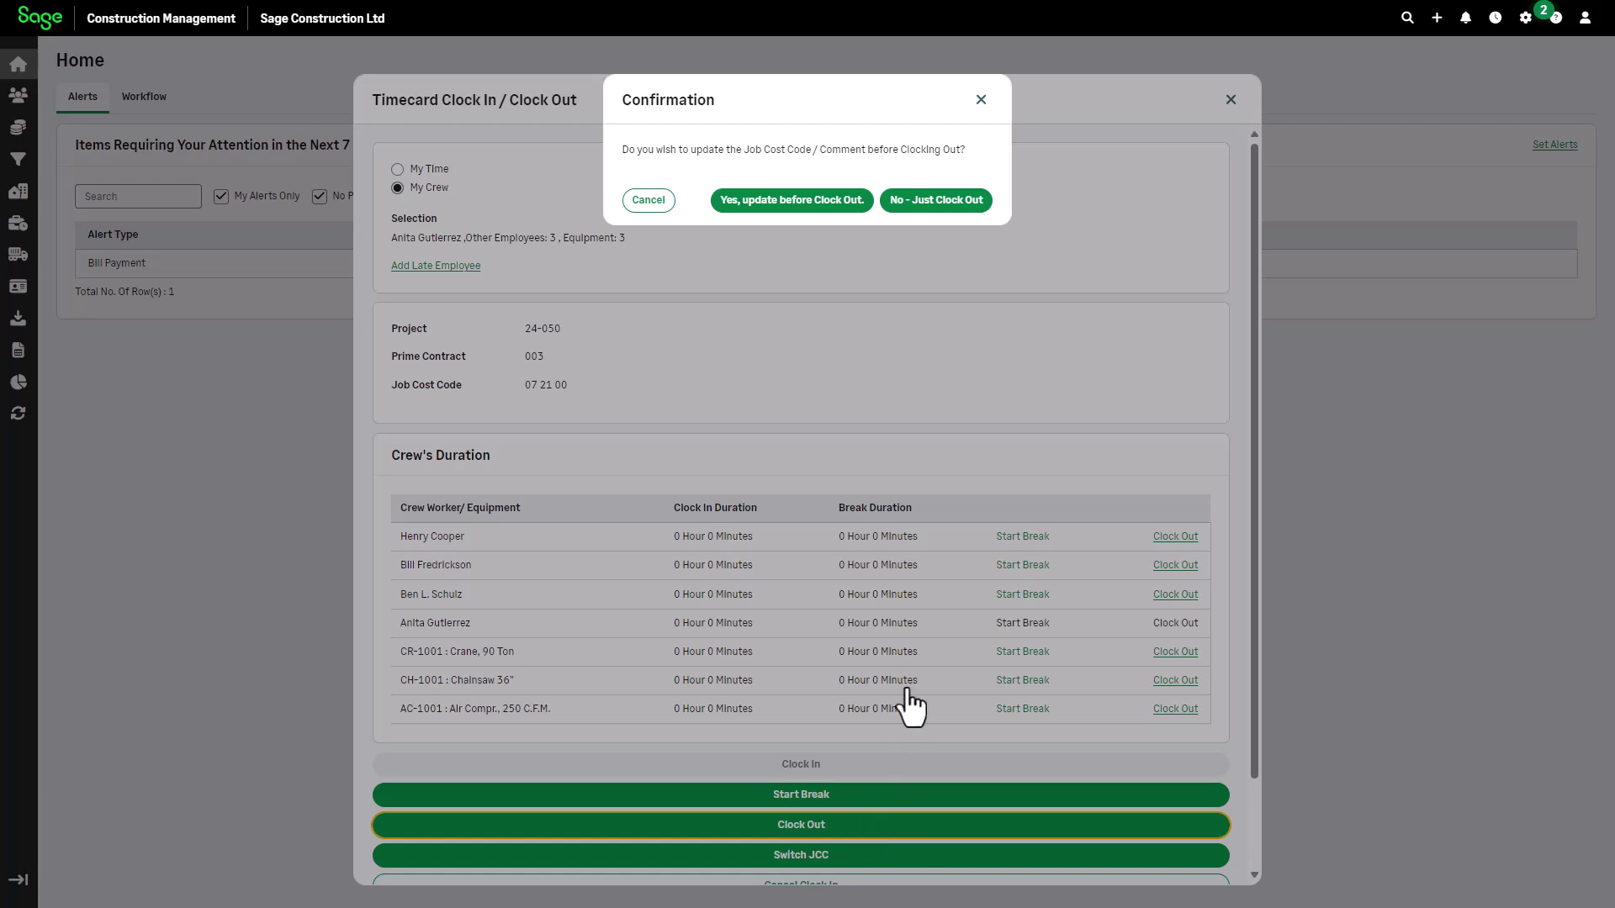
pyautogui.click(936, 202)
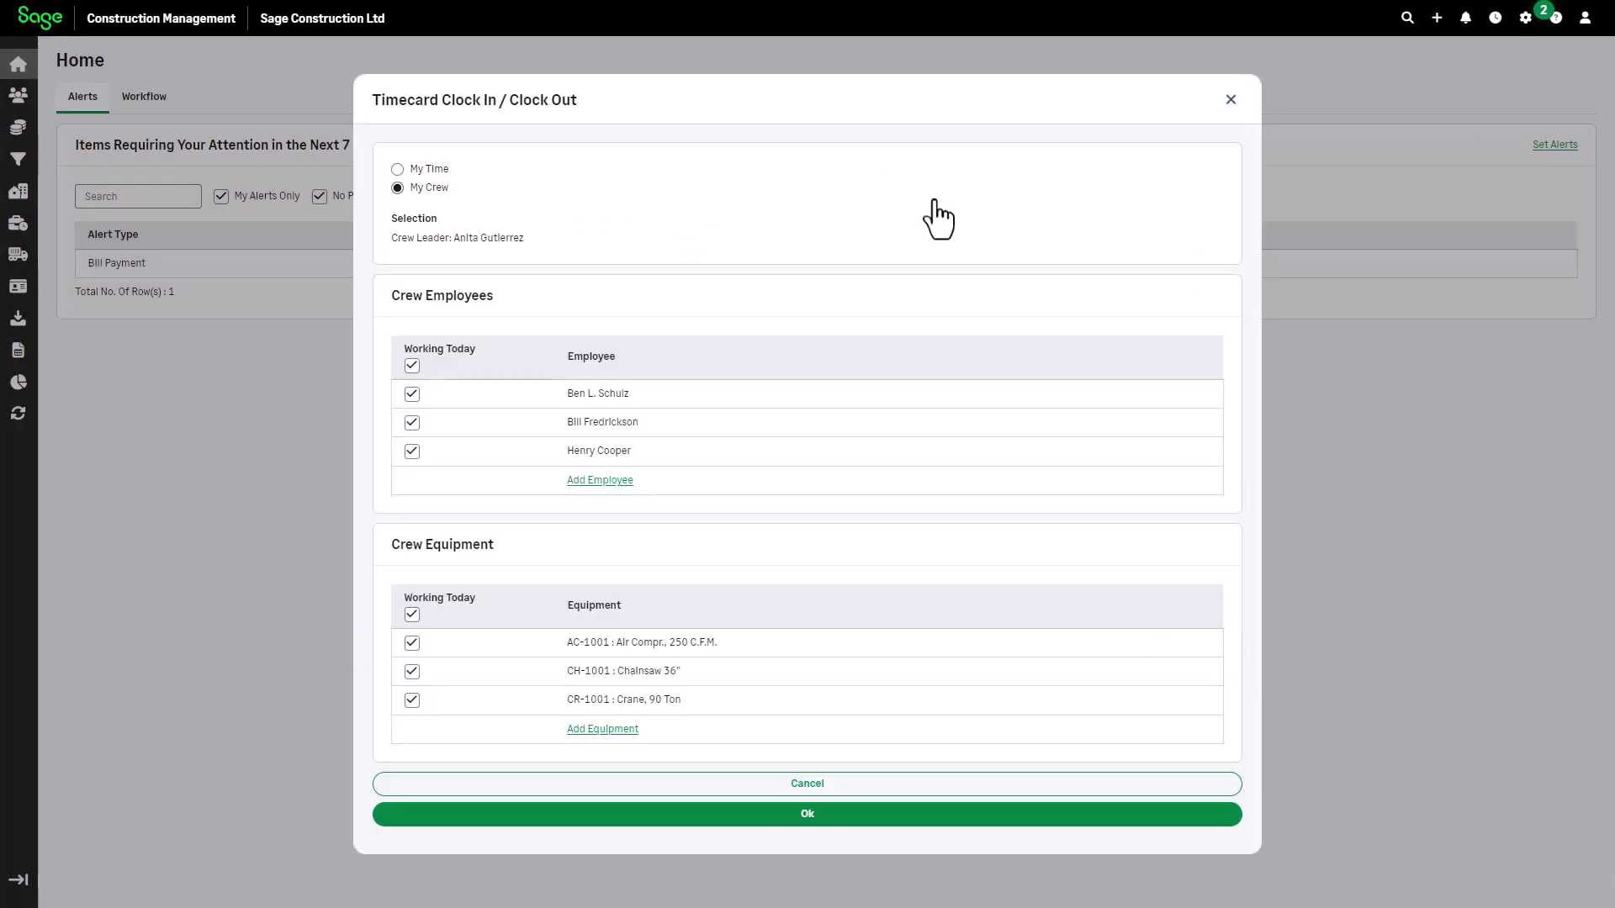
pyautogui.click(1229, 101)
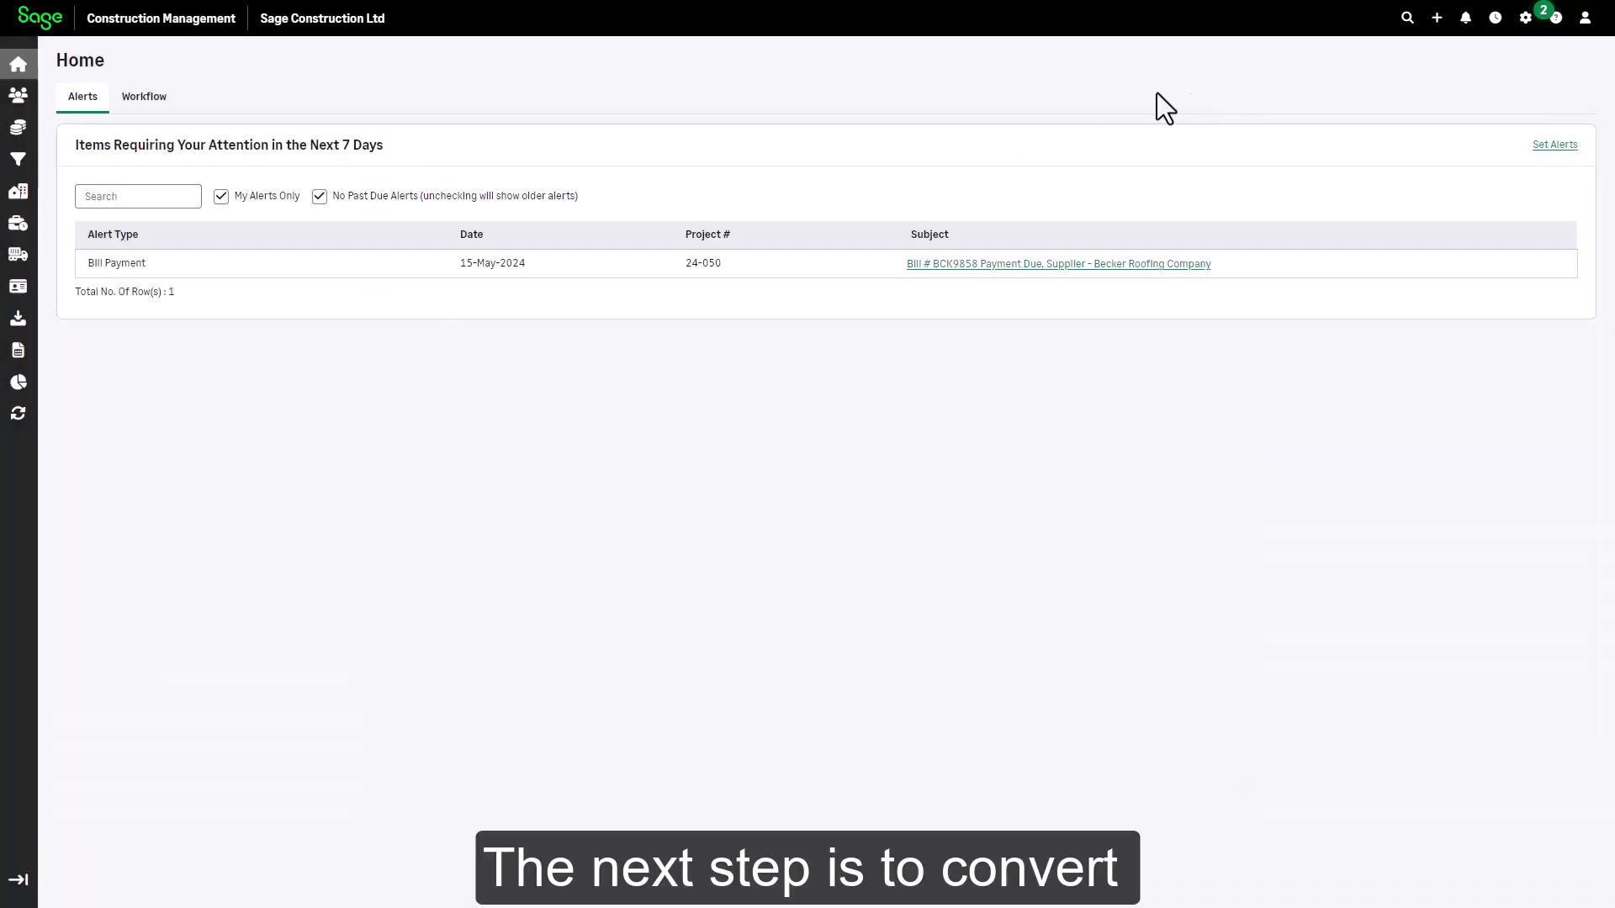
# Step: Open the Time & Expense Overview of the active project 24-050 Mountain Park Plaza
pyautogui.click(21, 191)
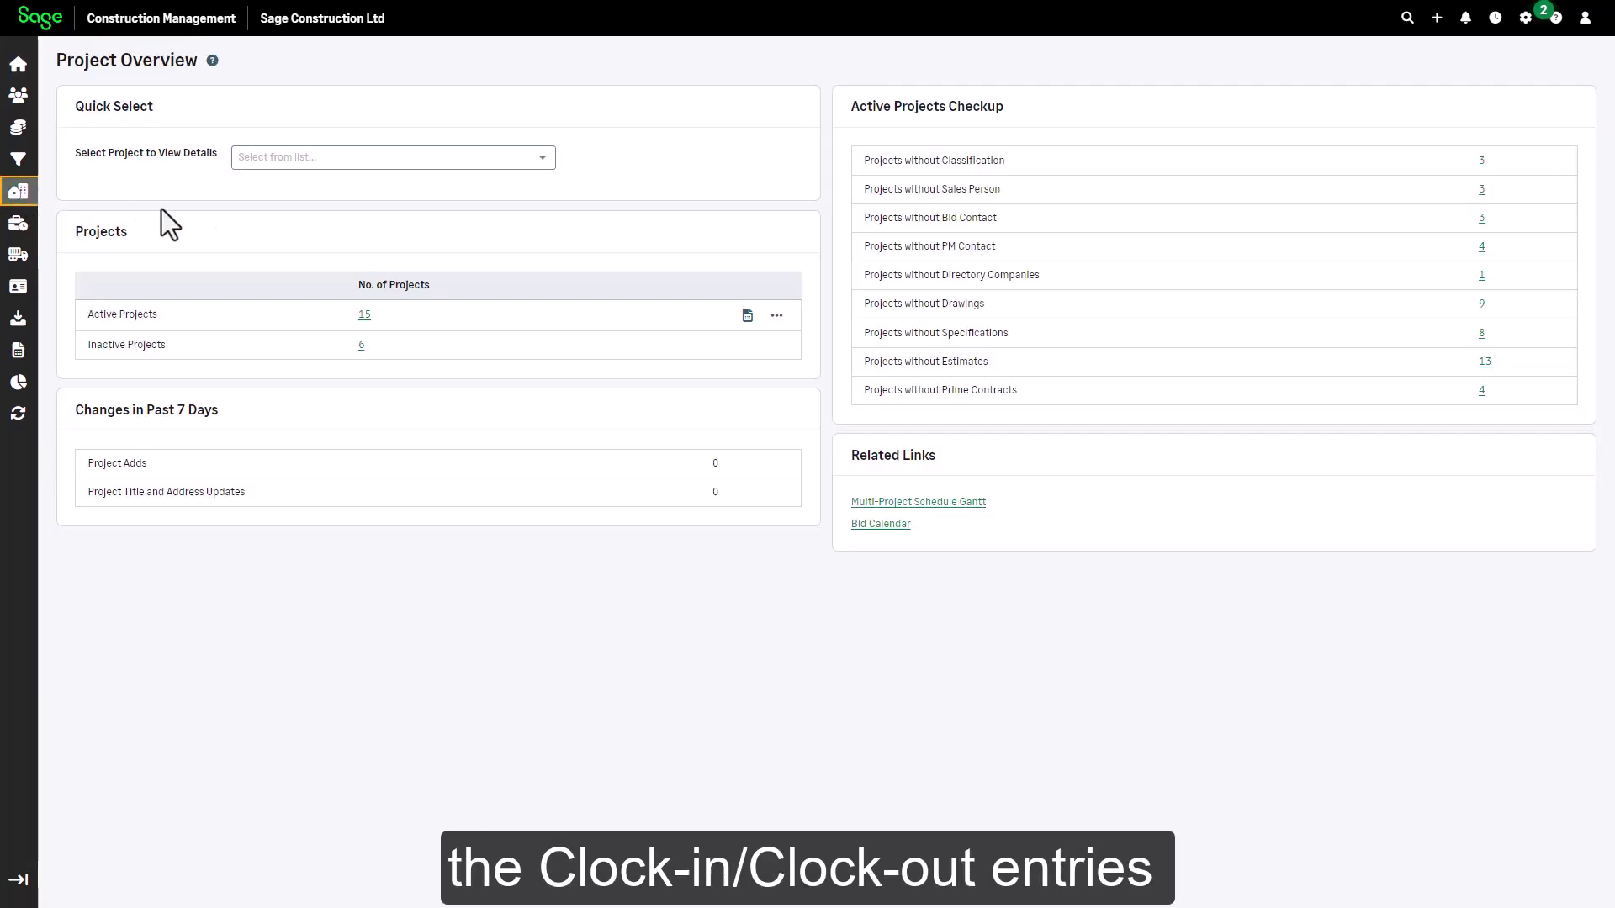
pyautogui.click(367, 314)
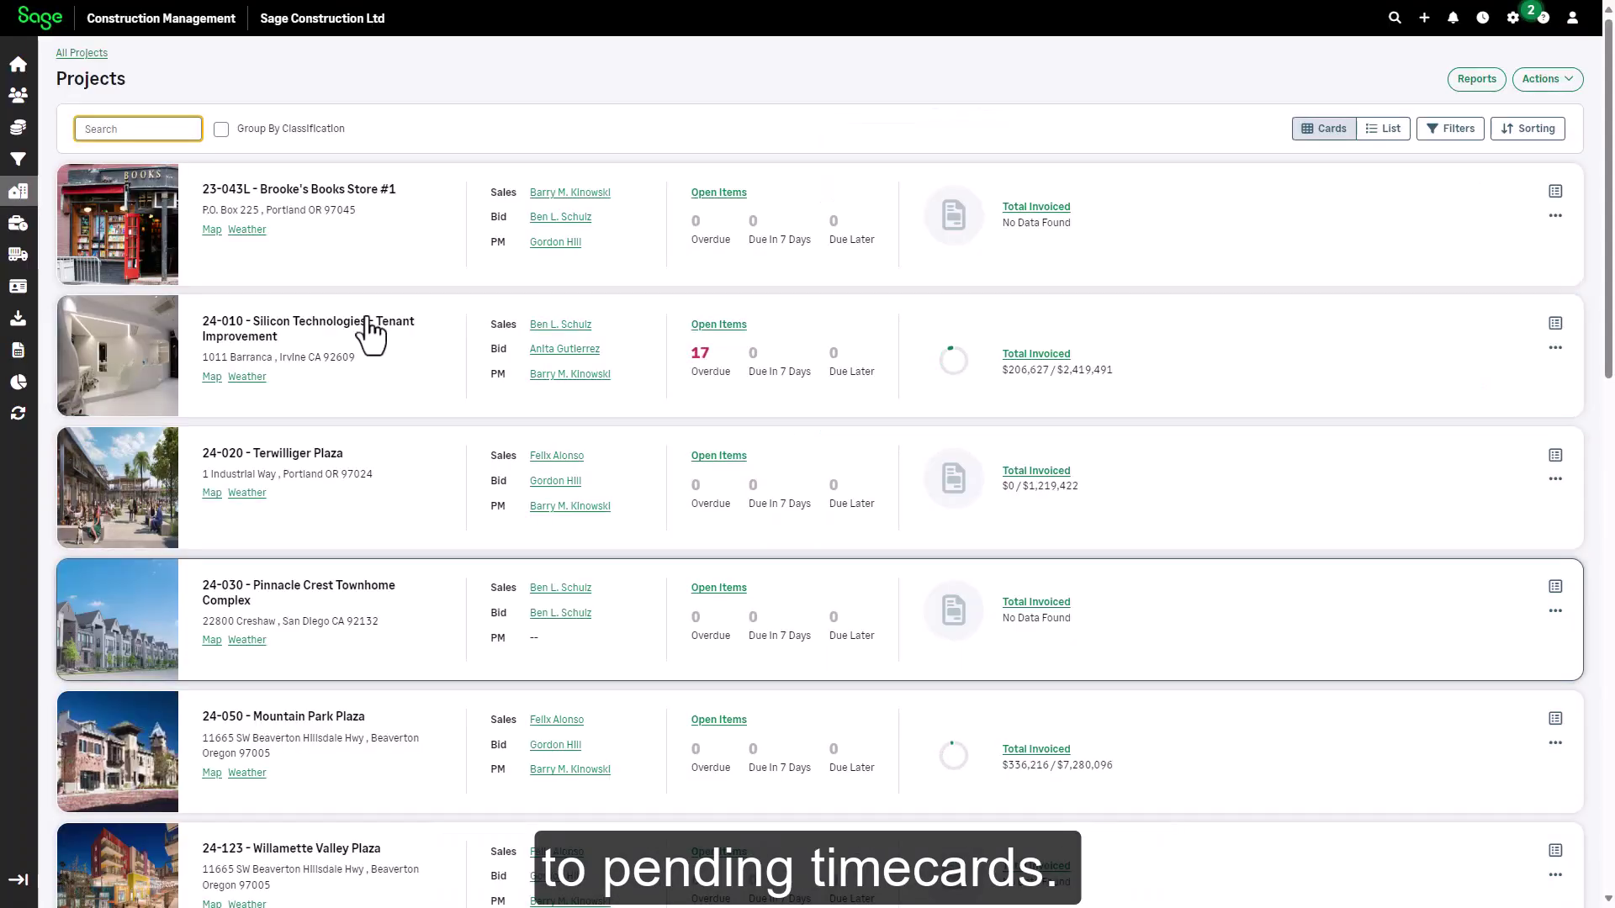
pyautogui.click(305, 718)
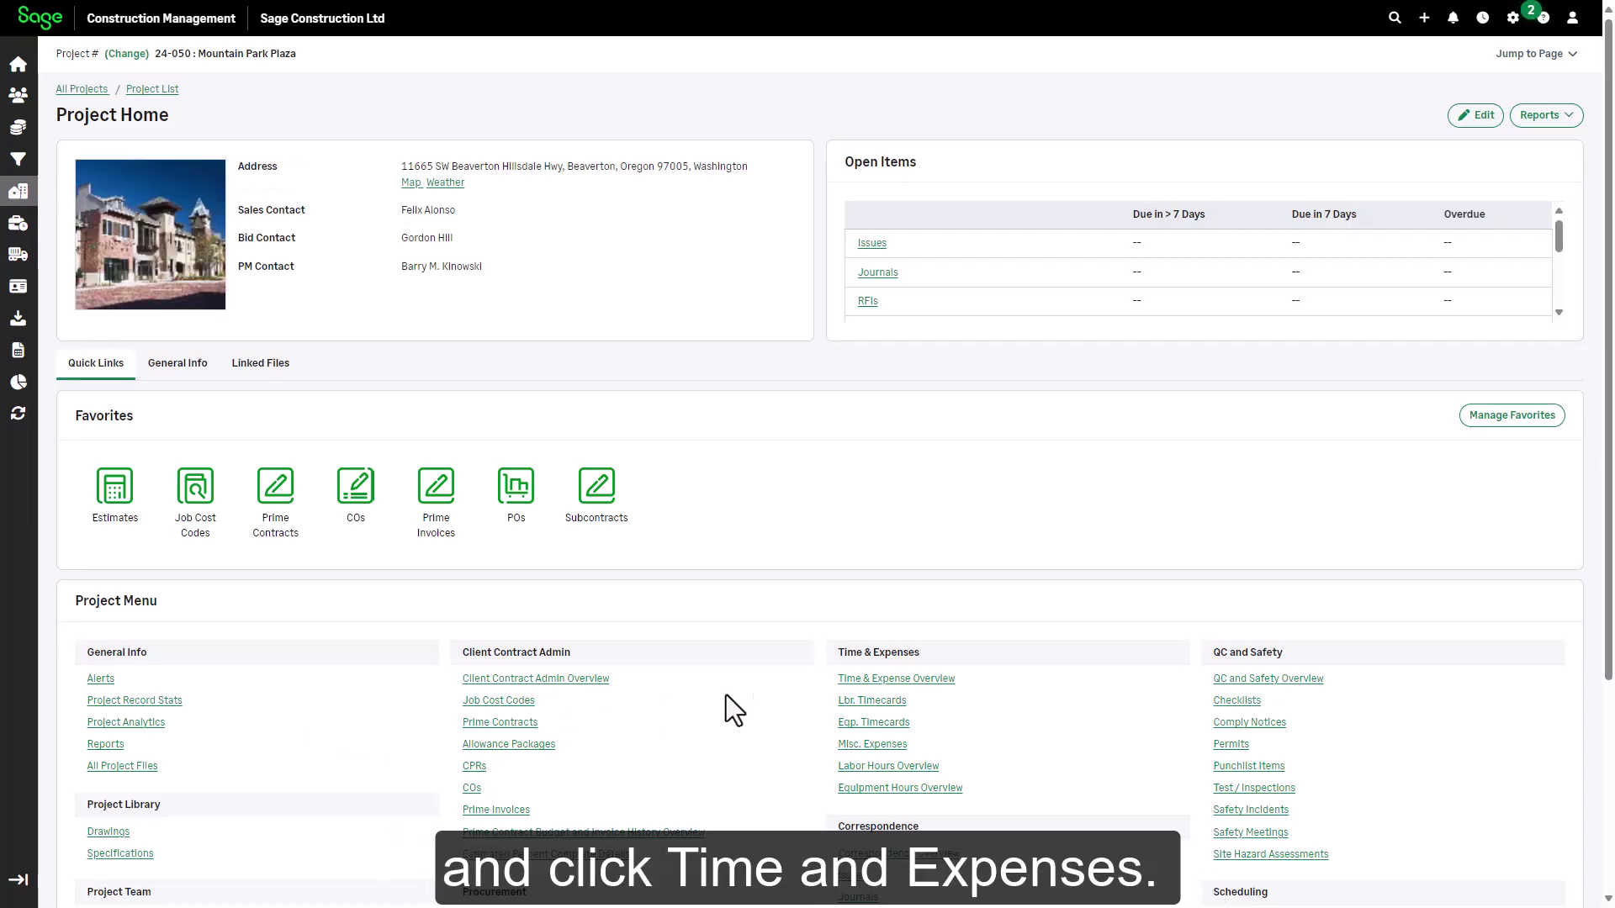
pyautogui.click(867, 679)
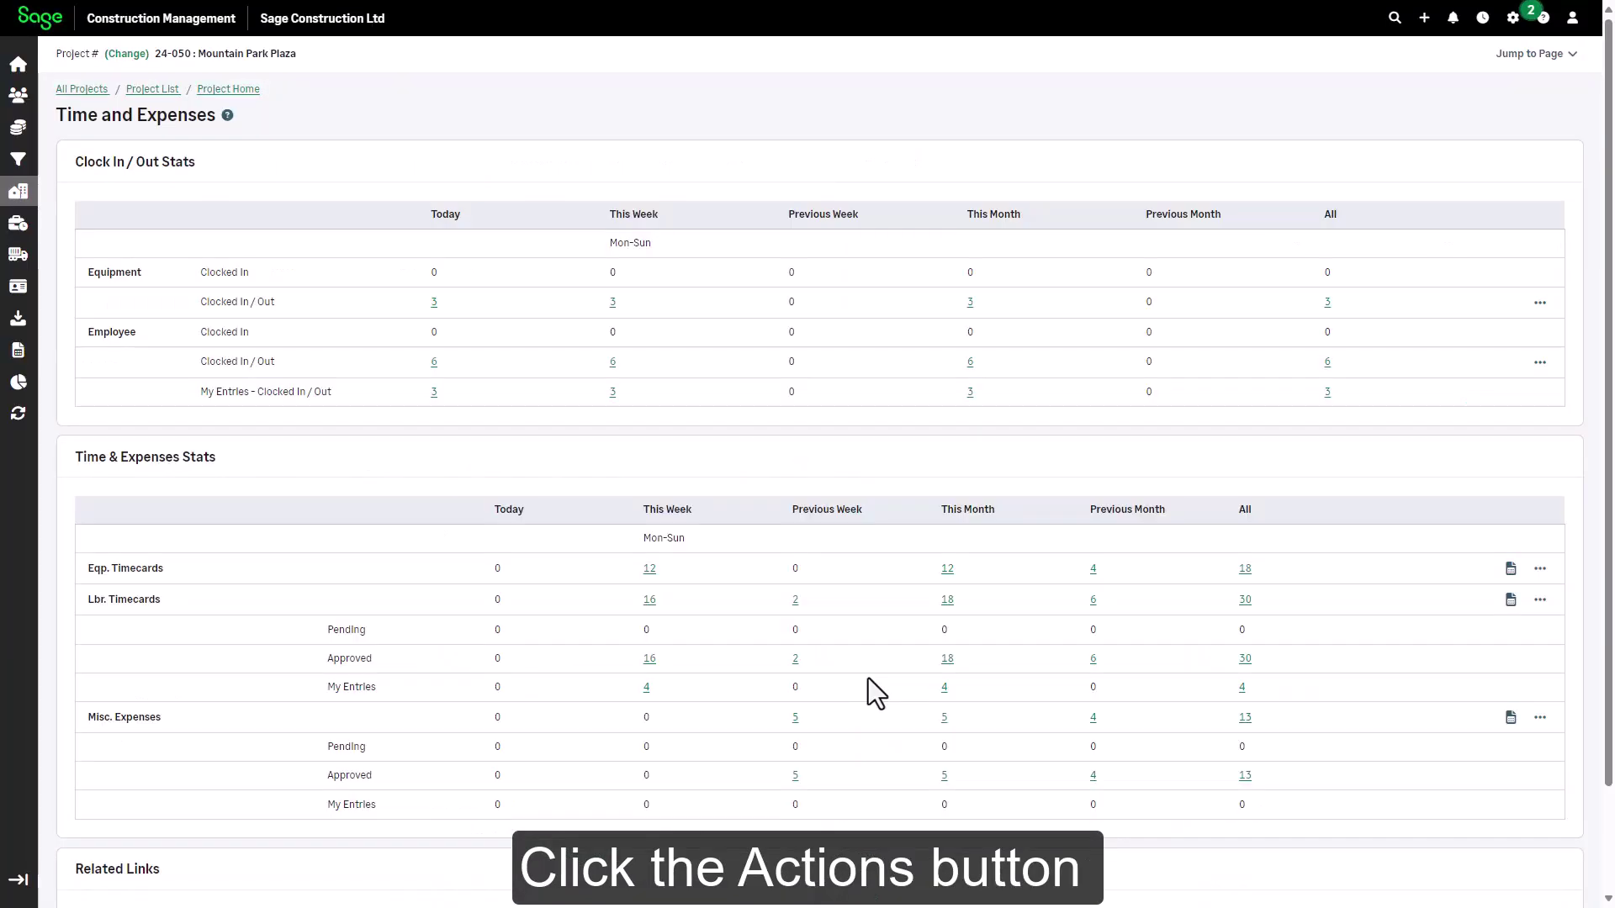
# Step: Start converting the pending employee clock-in data for prime contract 003 and the crew leader, and continue to the employee entries
pyautogui.click(1539, 362)
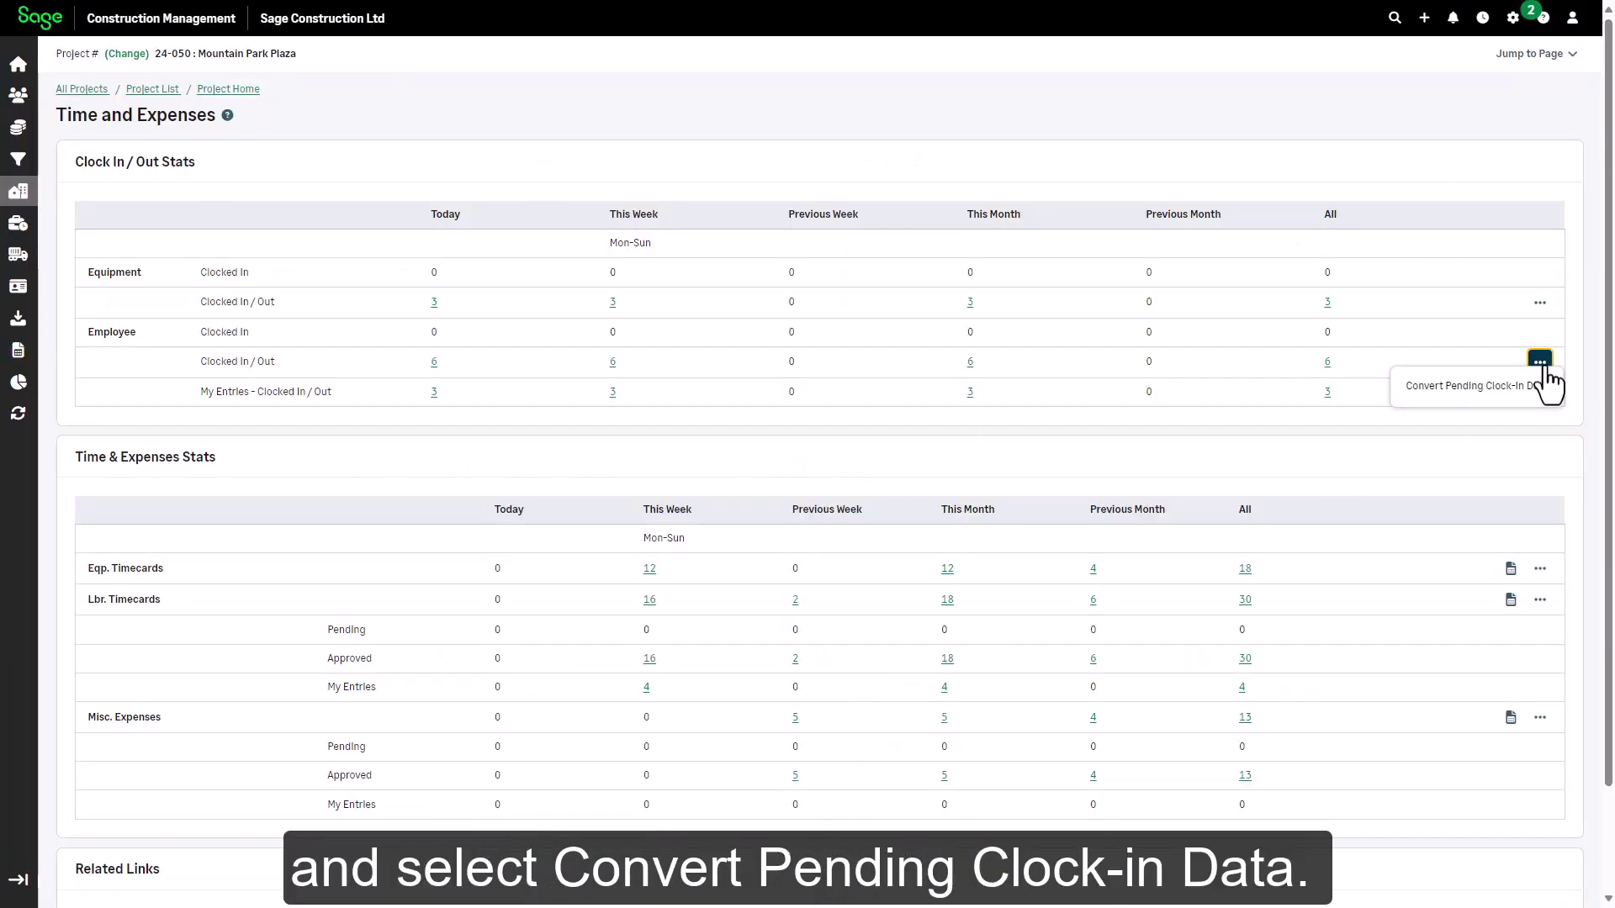
pyautogui.click(1540, 394)
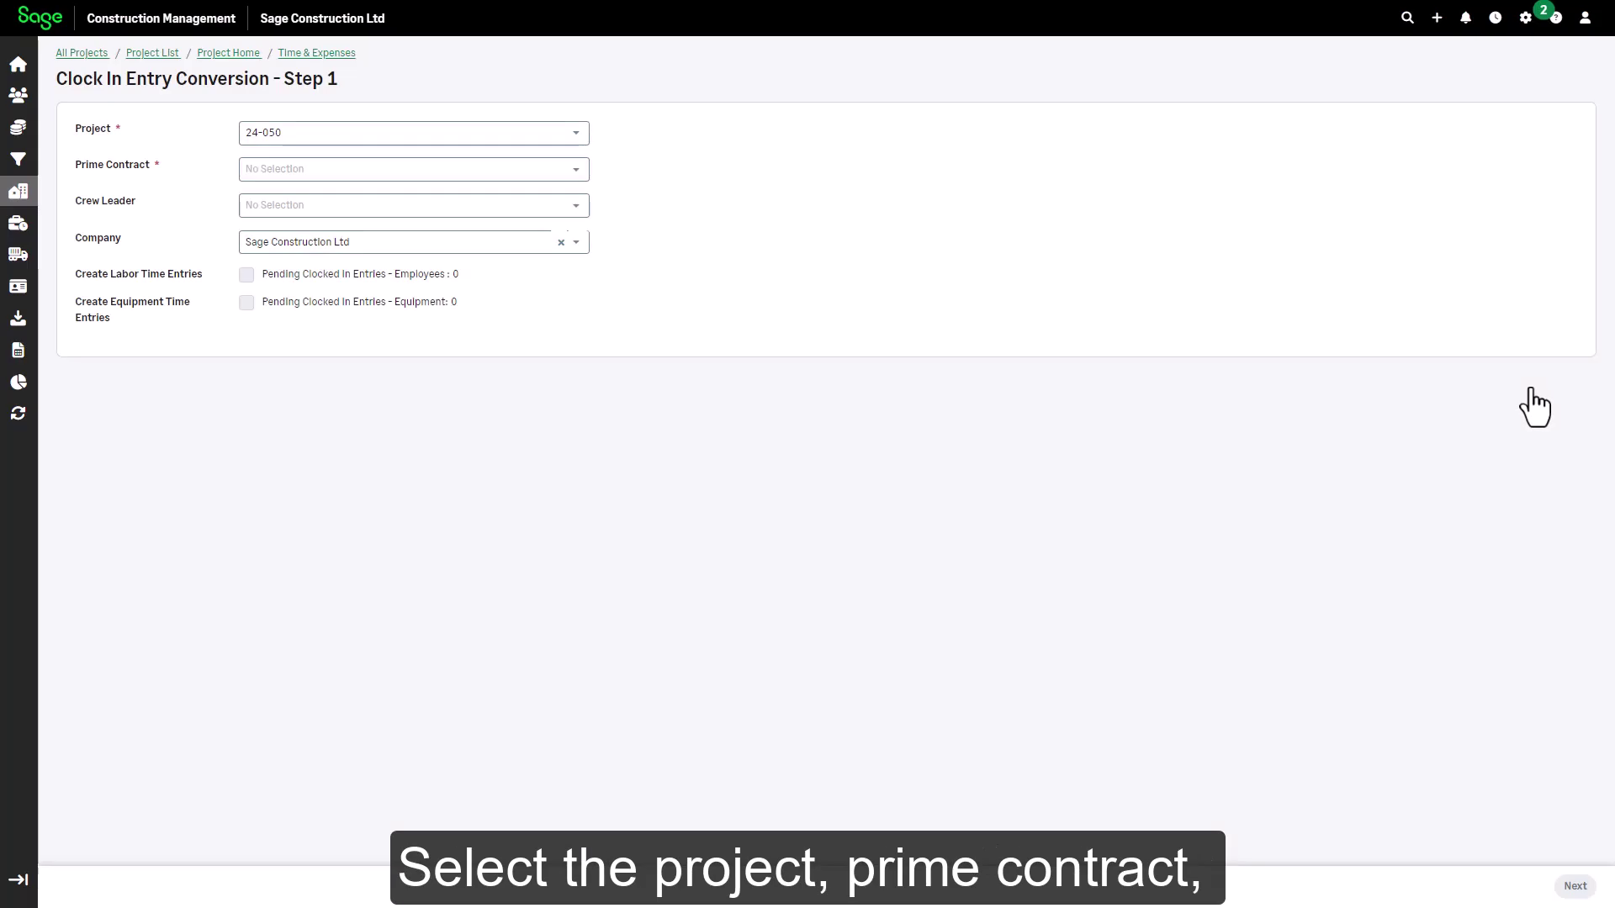
pyautogui.click(558, 173)
pyautogui.click(441, 322)
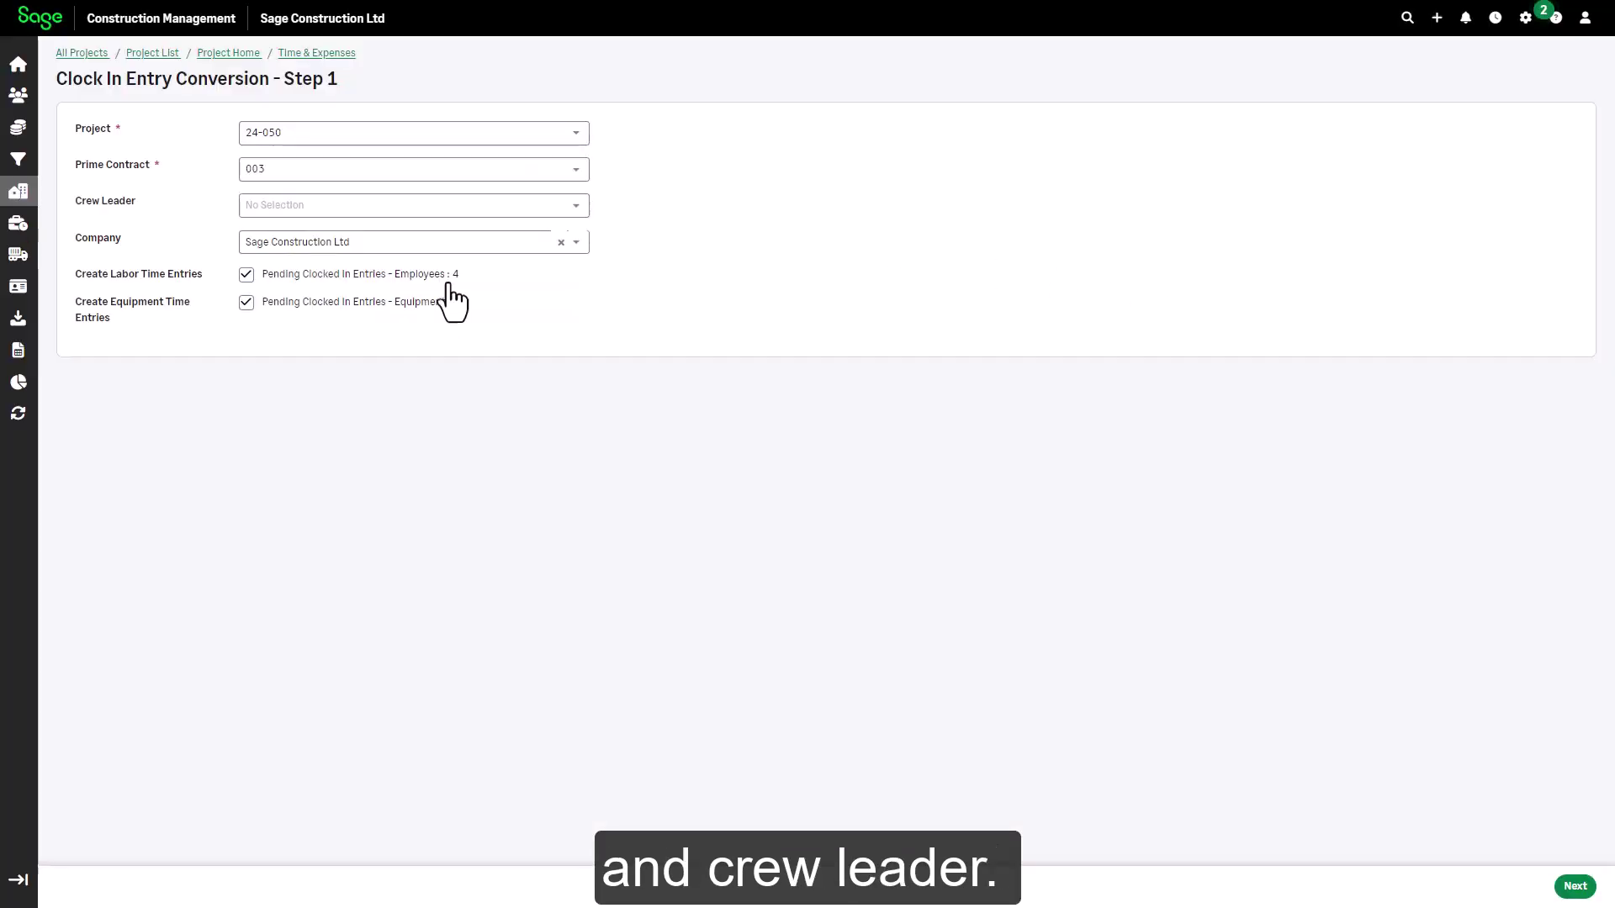
pyautogui.click(478, 207)
pyautogui.click(513, 261)
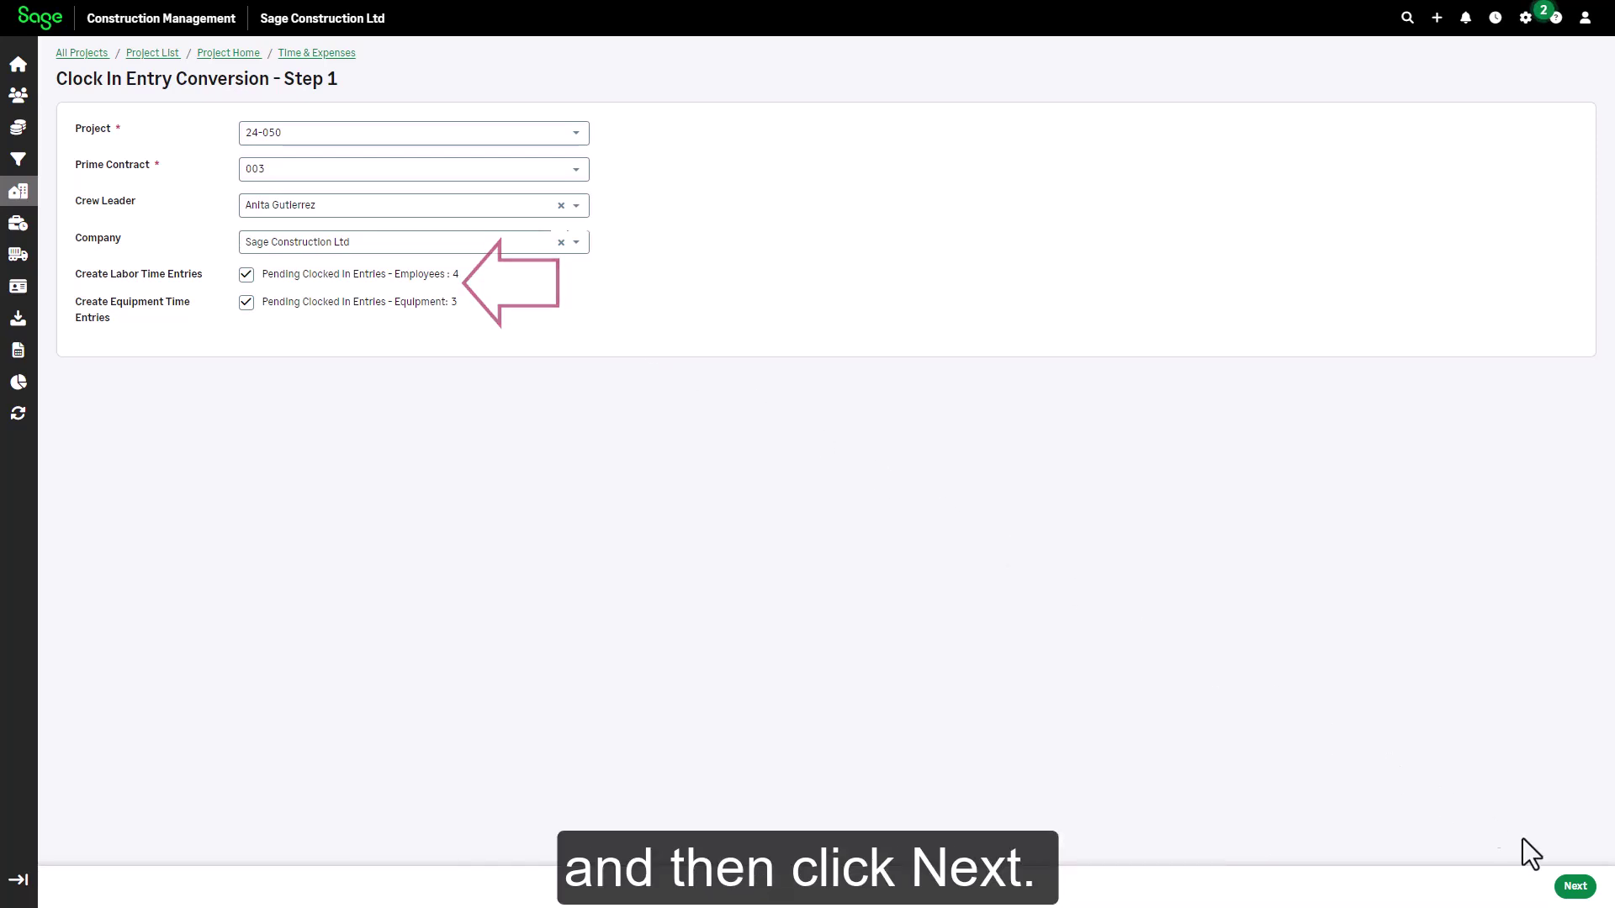
pyautogui.click(1580, 882)
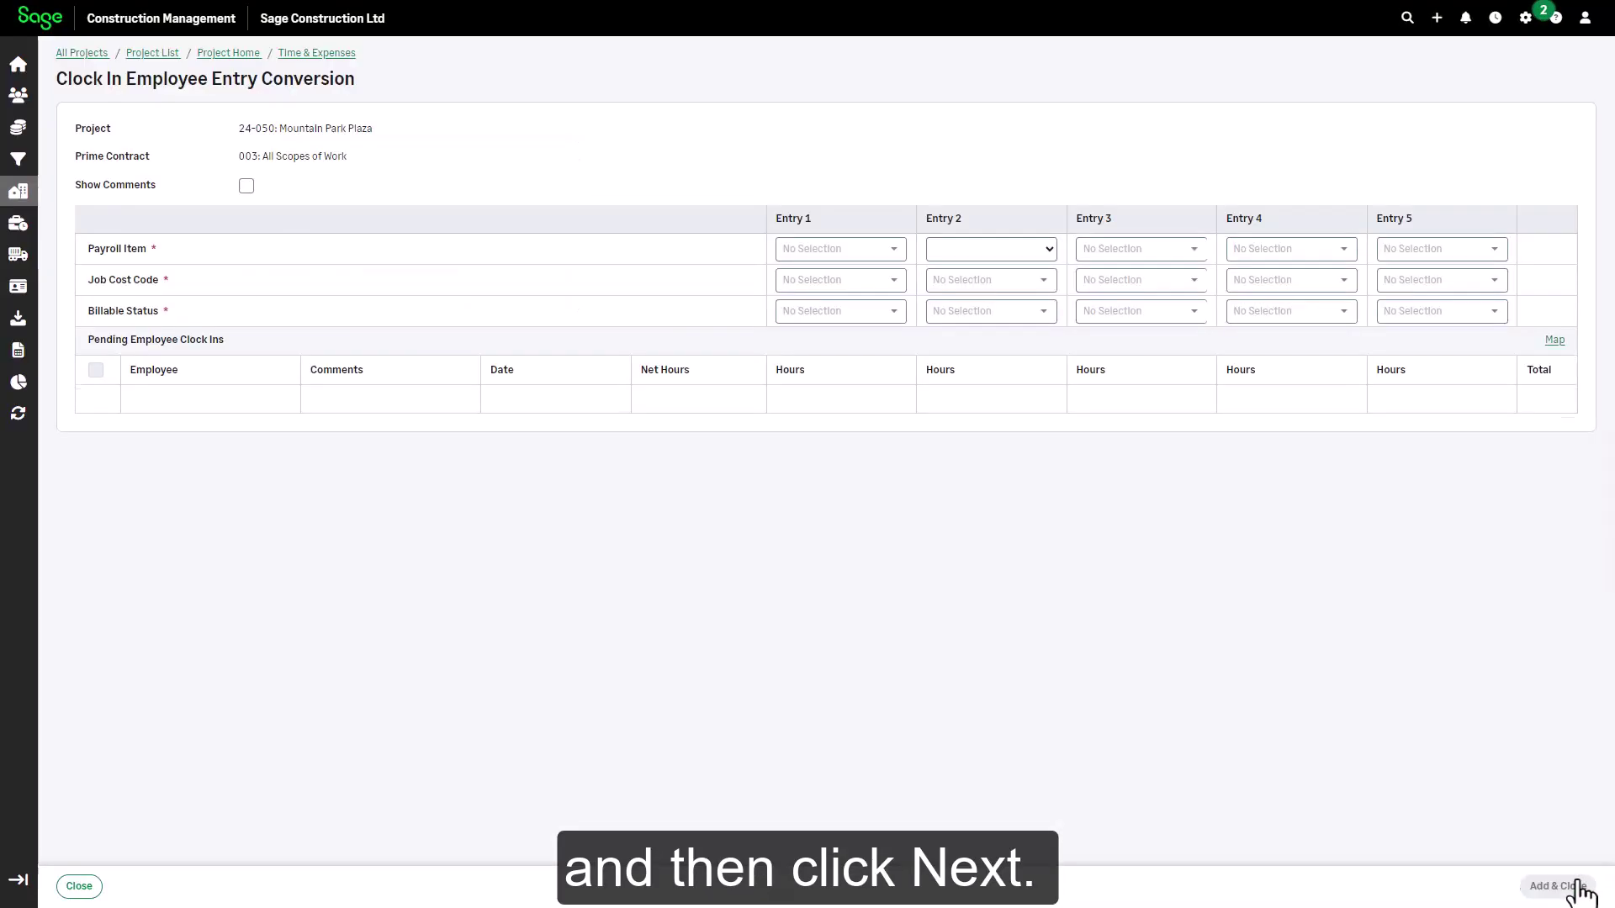
# Step: Set Entry 1 to payroll item ST, job cost code 07 21 00 and Billable, and add labor timecards for all employees
pyautogui.click(896, 283)
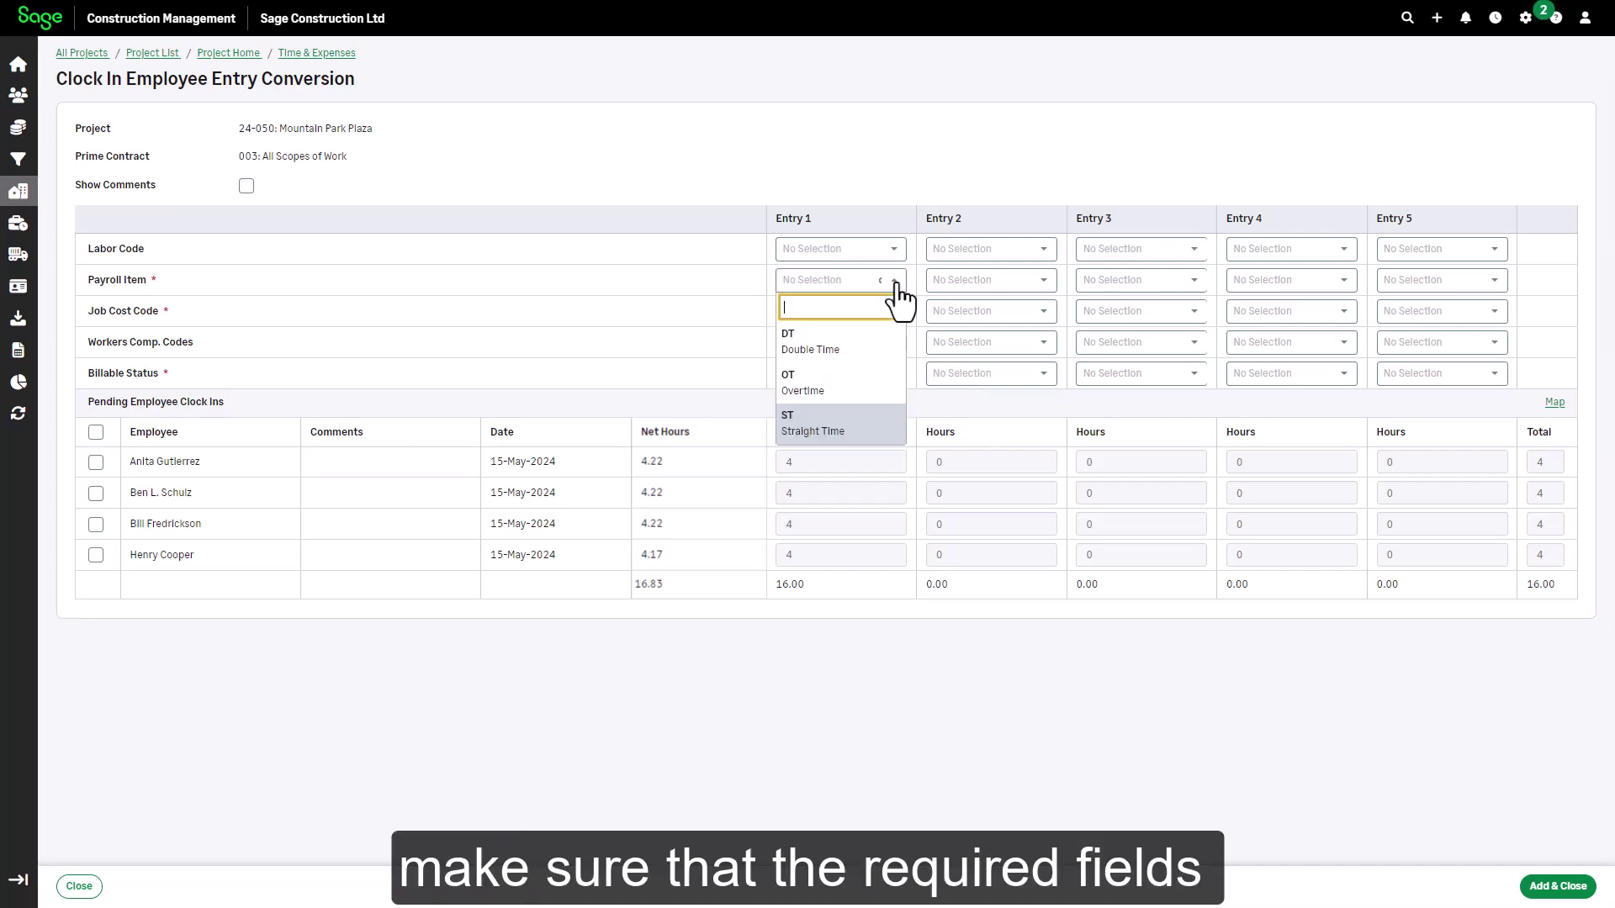
pyautogui.click(871, 364)
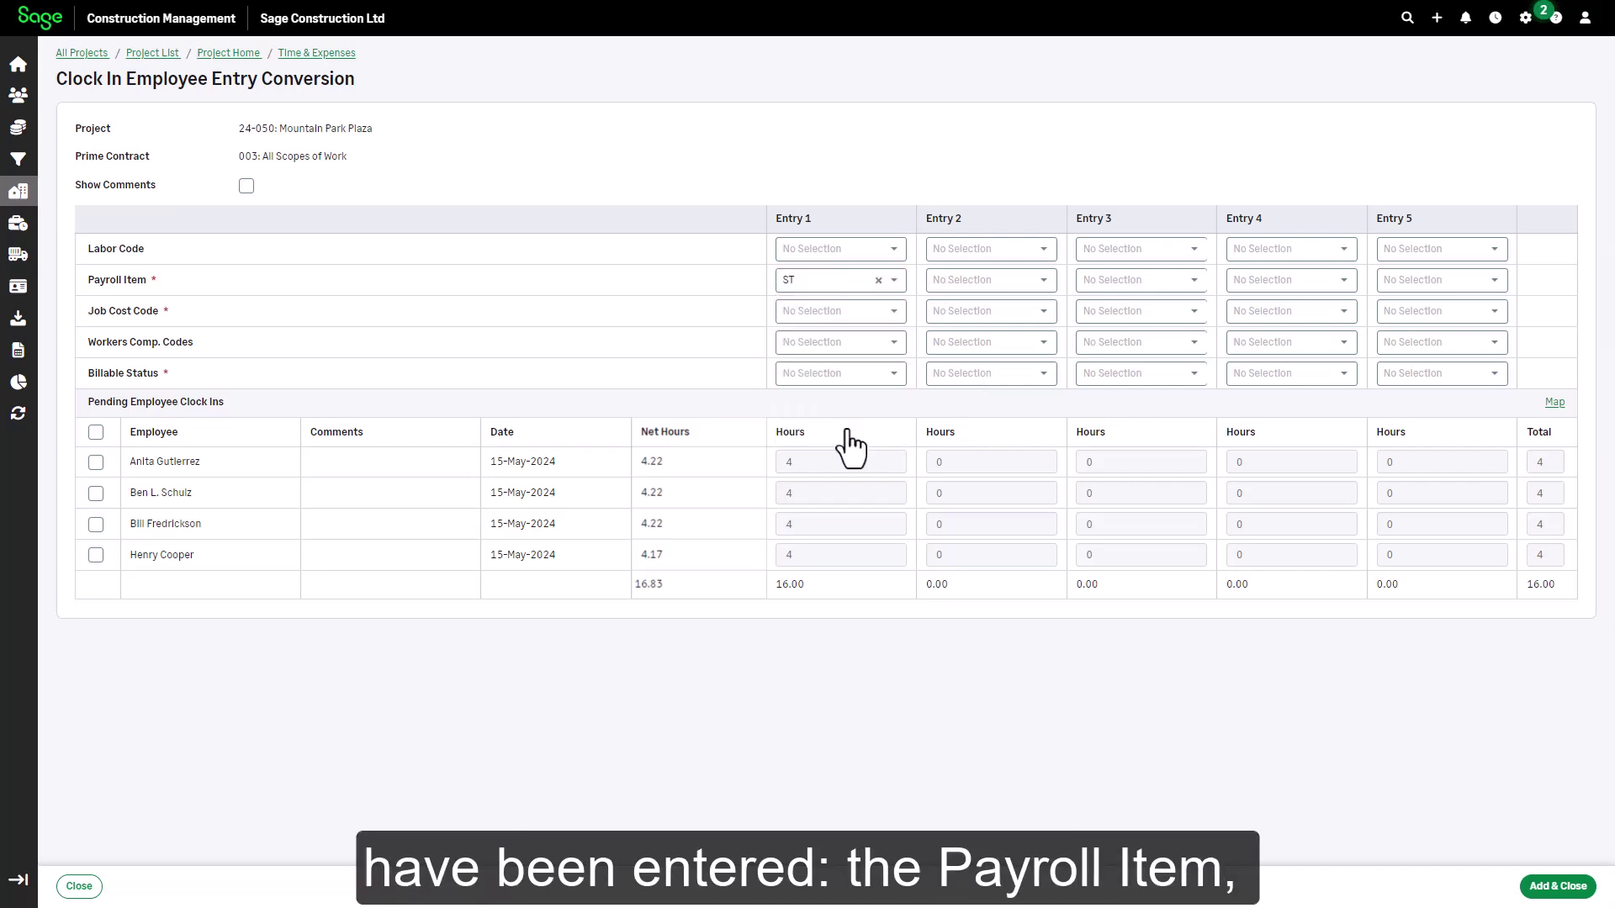
pyautogui.click(891, 313)
pyautogui.click(895, 375)
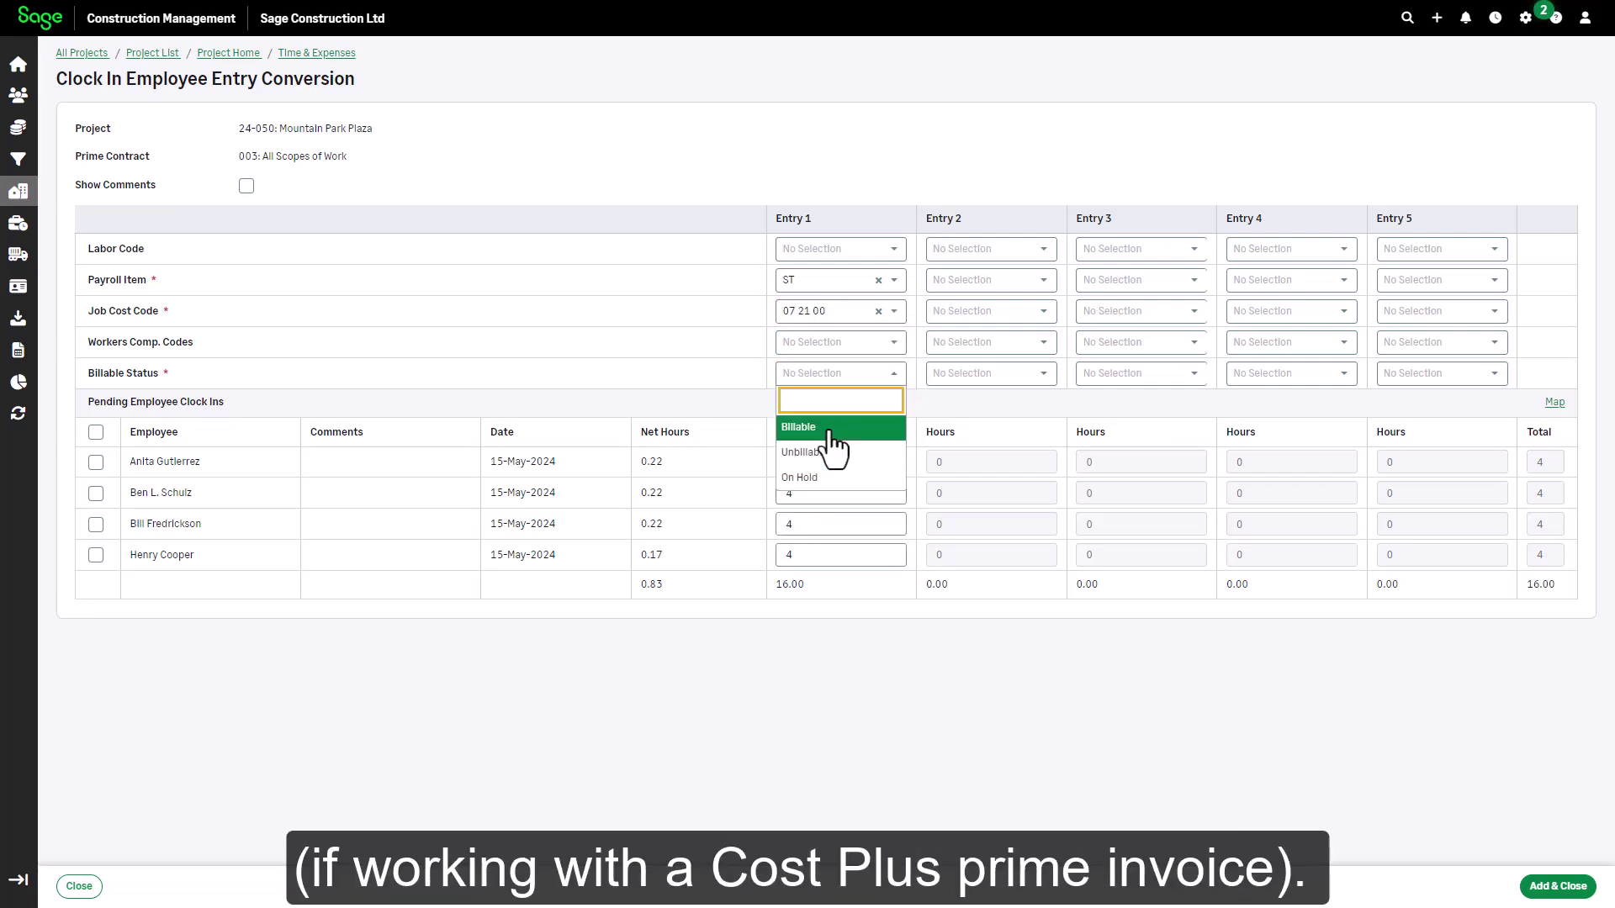
pyautogui.click(829, 431)
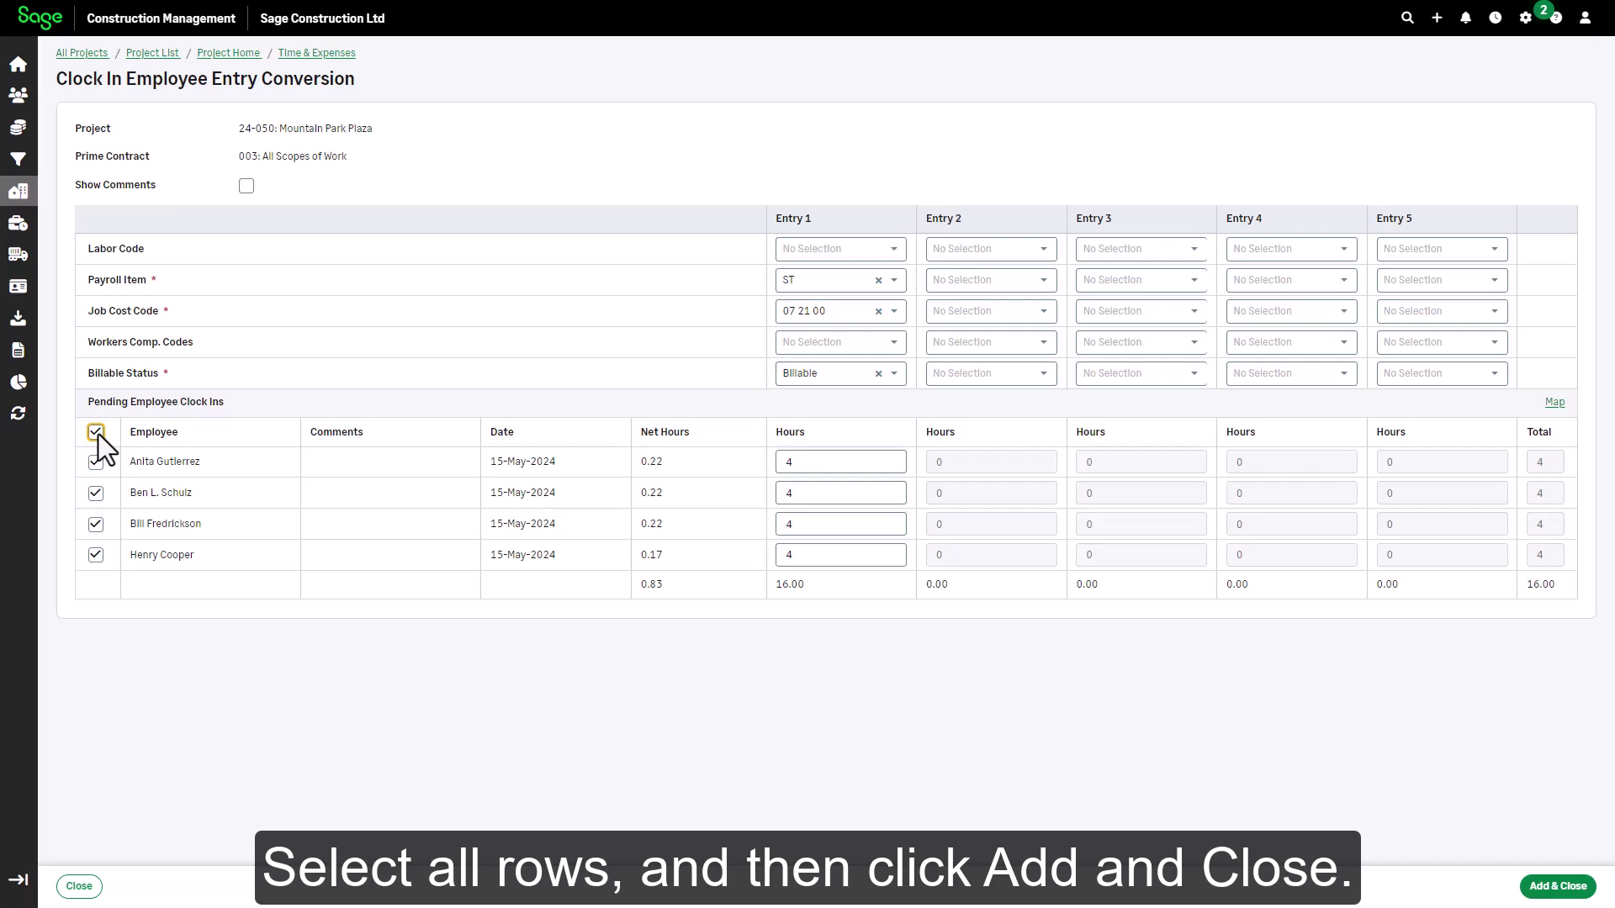
pyautogui.click(1555, 890)
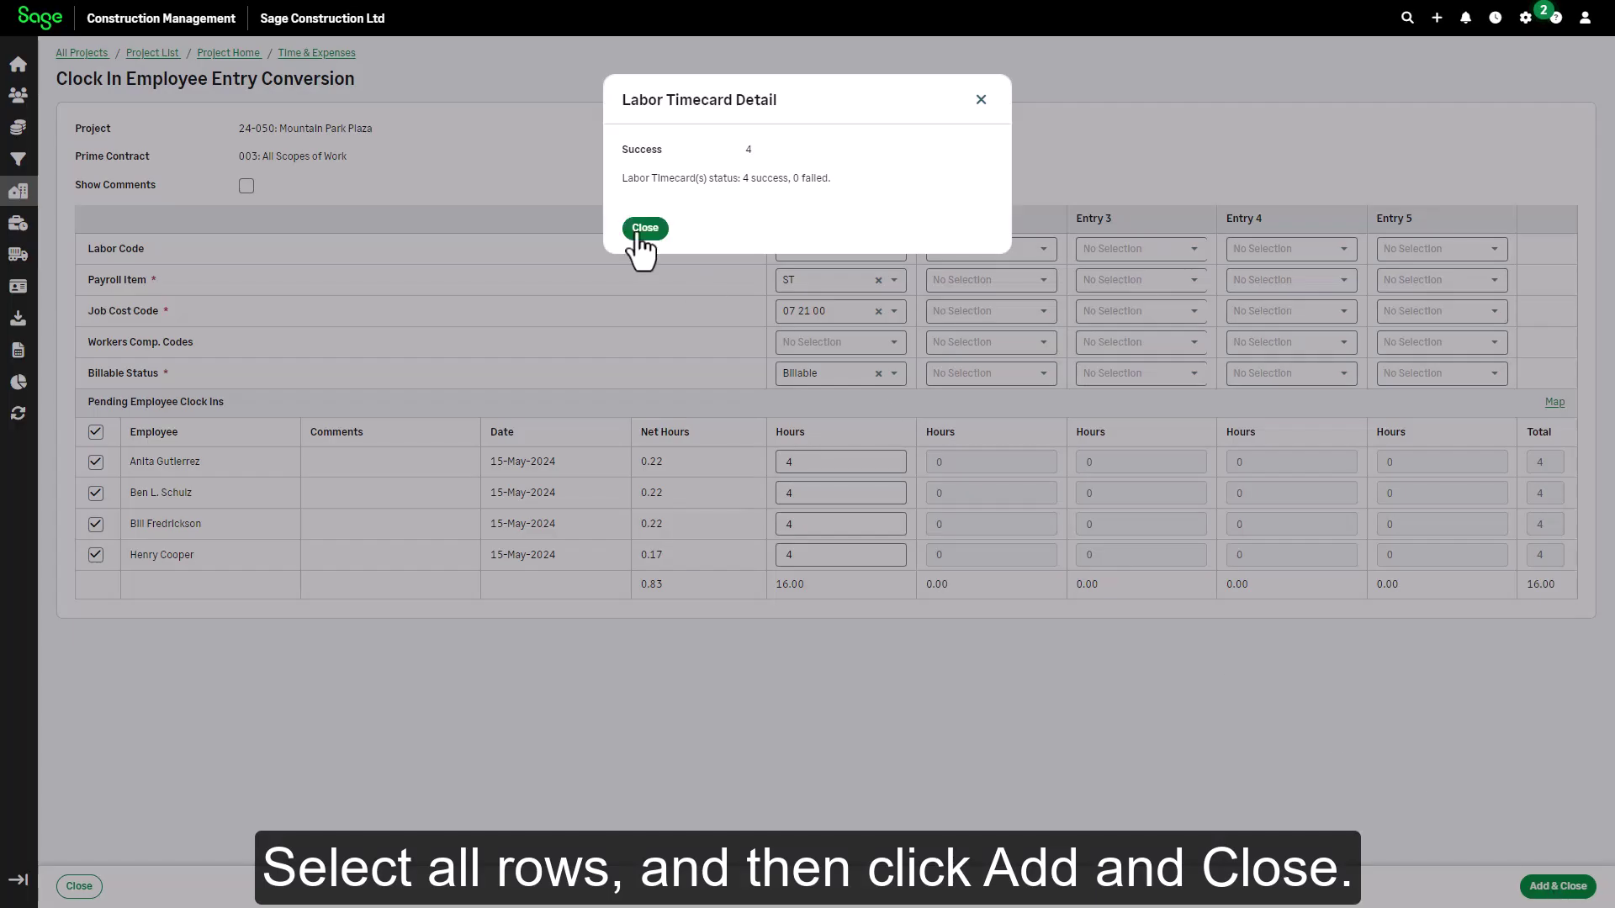
pyautogui.click(641, 231)
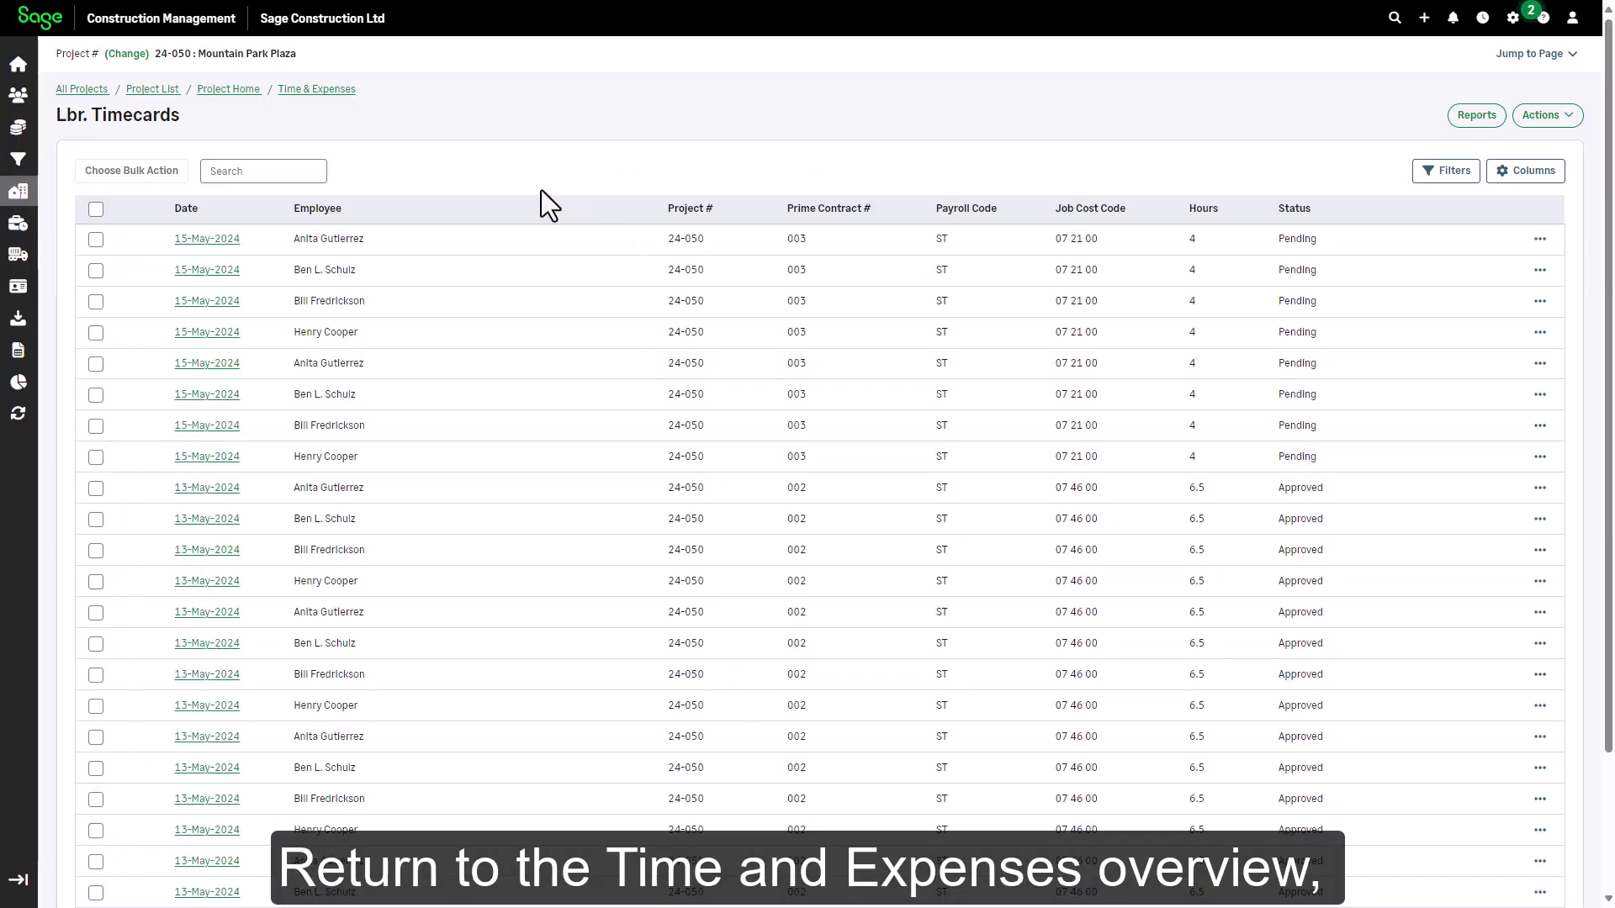
# Step: From the Time and Expenses overview, start converting pending equipment clock-in data for prime contract 003 and the crew leader, continuing to the equipment entries
pyautogui.click(336, 93)
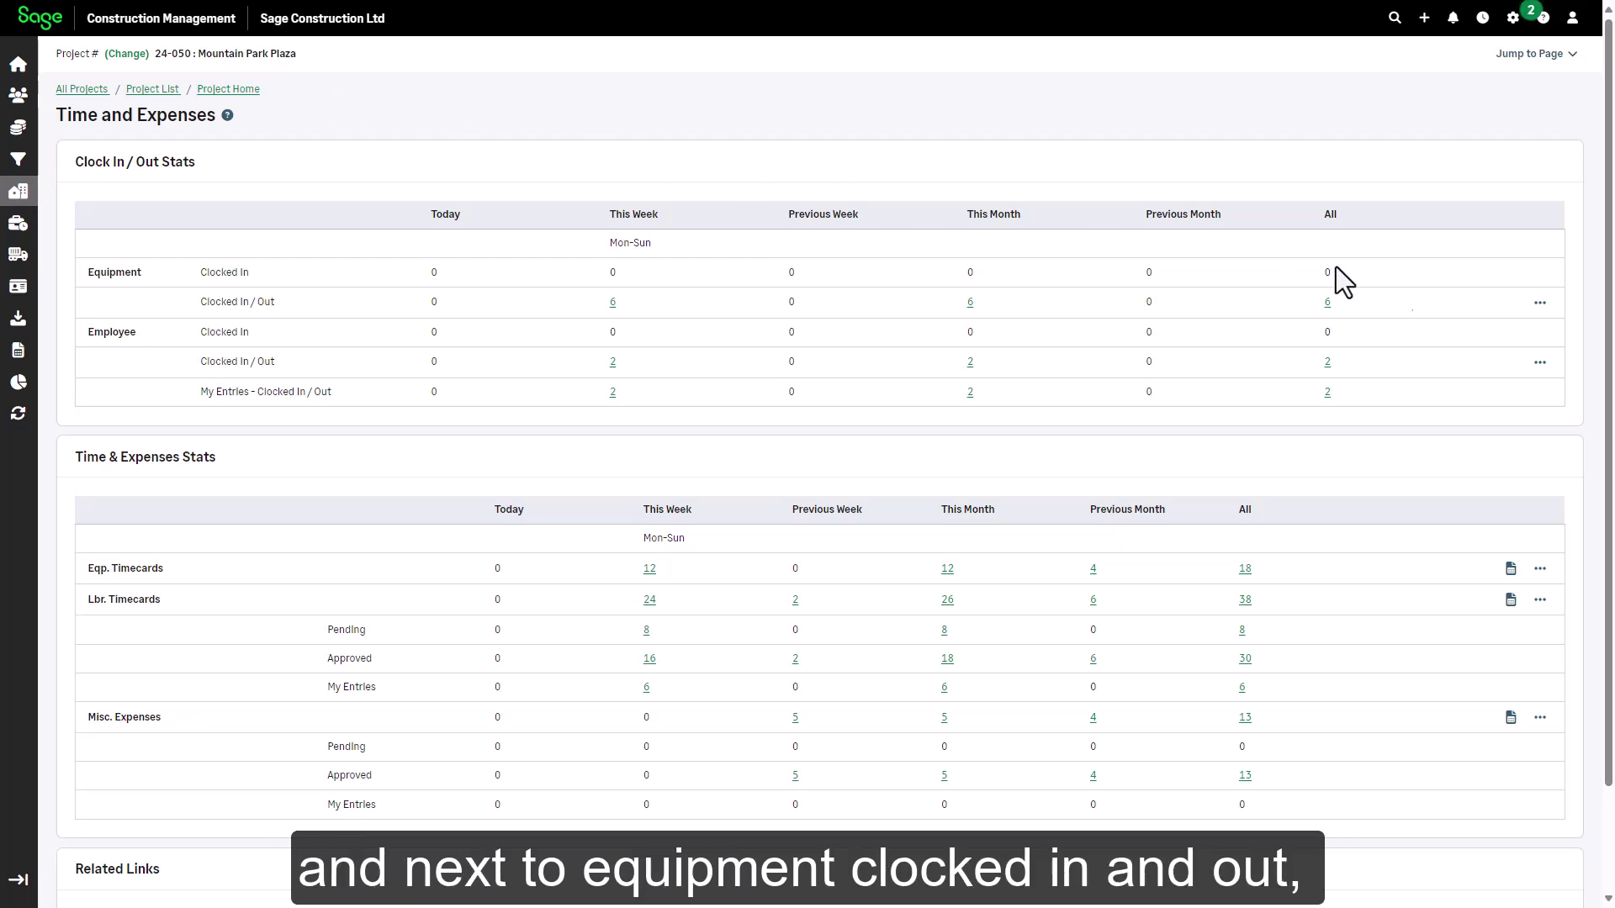
pyautogui.click(1540, 303)
pyautogui.click(1505, 345)
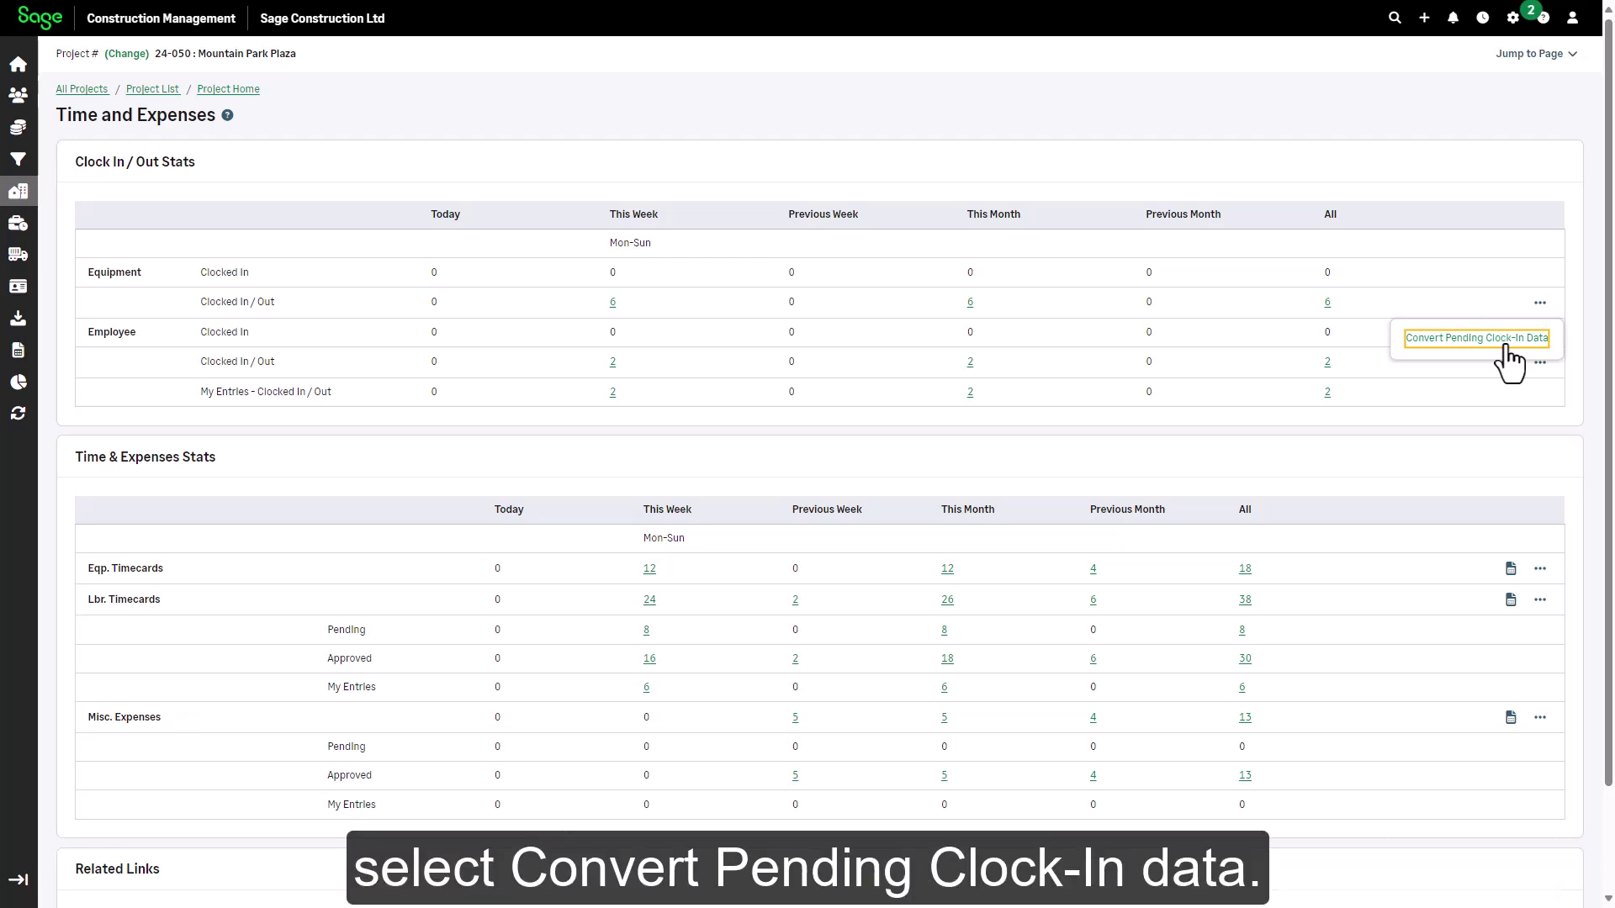
pyautogui.click(1506, 345)
pyautogui.click(582, 169)
pyautogui.click(427, 311)
pyautogui.click(421, 205)
pyautogui.click(418, 260)
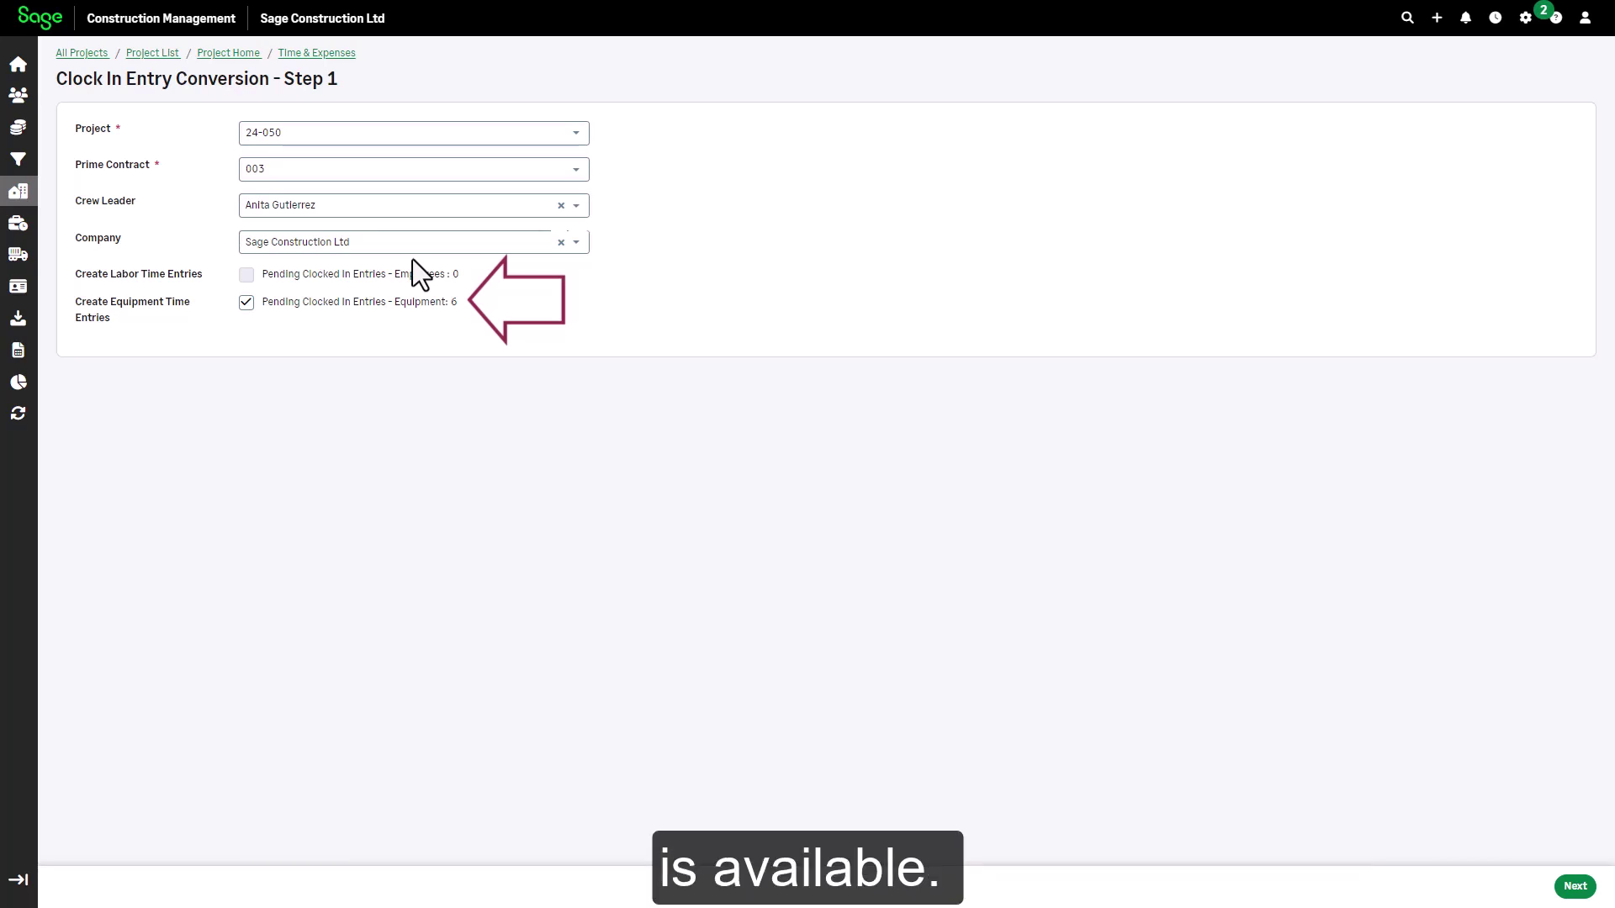
pyautogui.click(1576, 886)
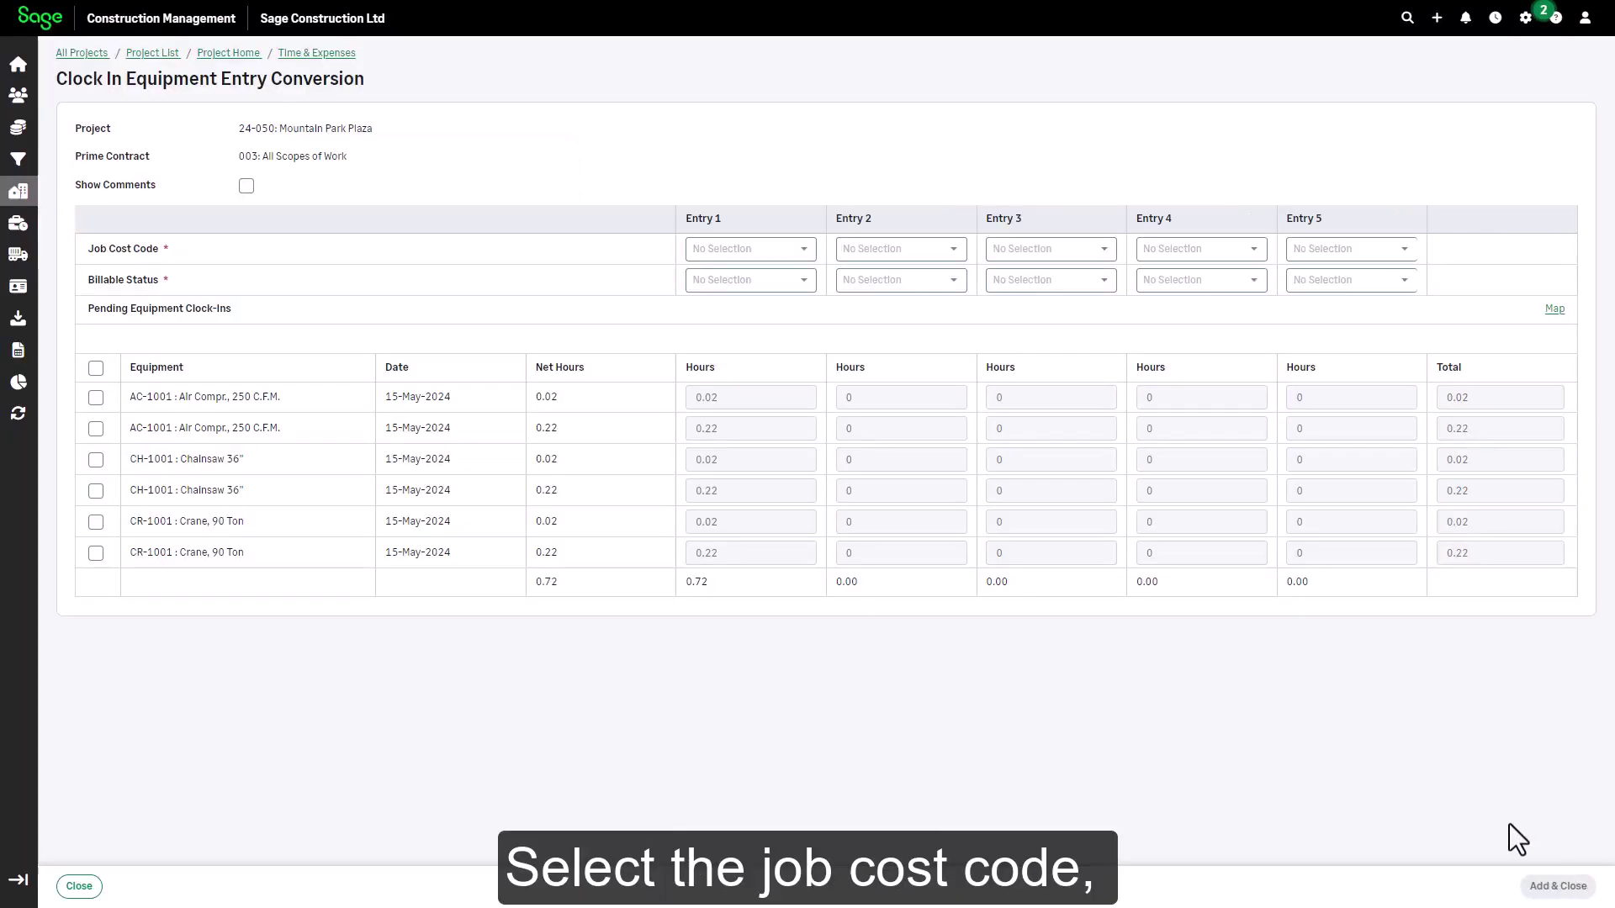
# Step: Set Entry 1 to job cost code 07 21 00, add timecards for all equipment rows, and return to the Time and Expenses overview
pyautogui.click(807, 250)
pyautogui.write('07')
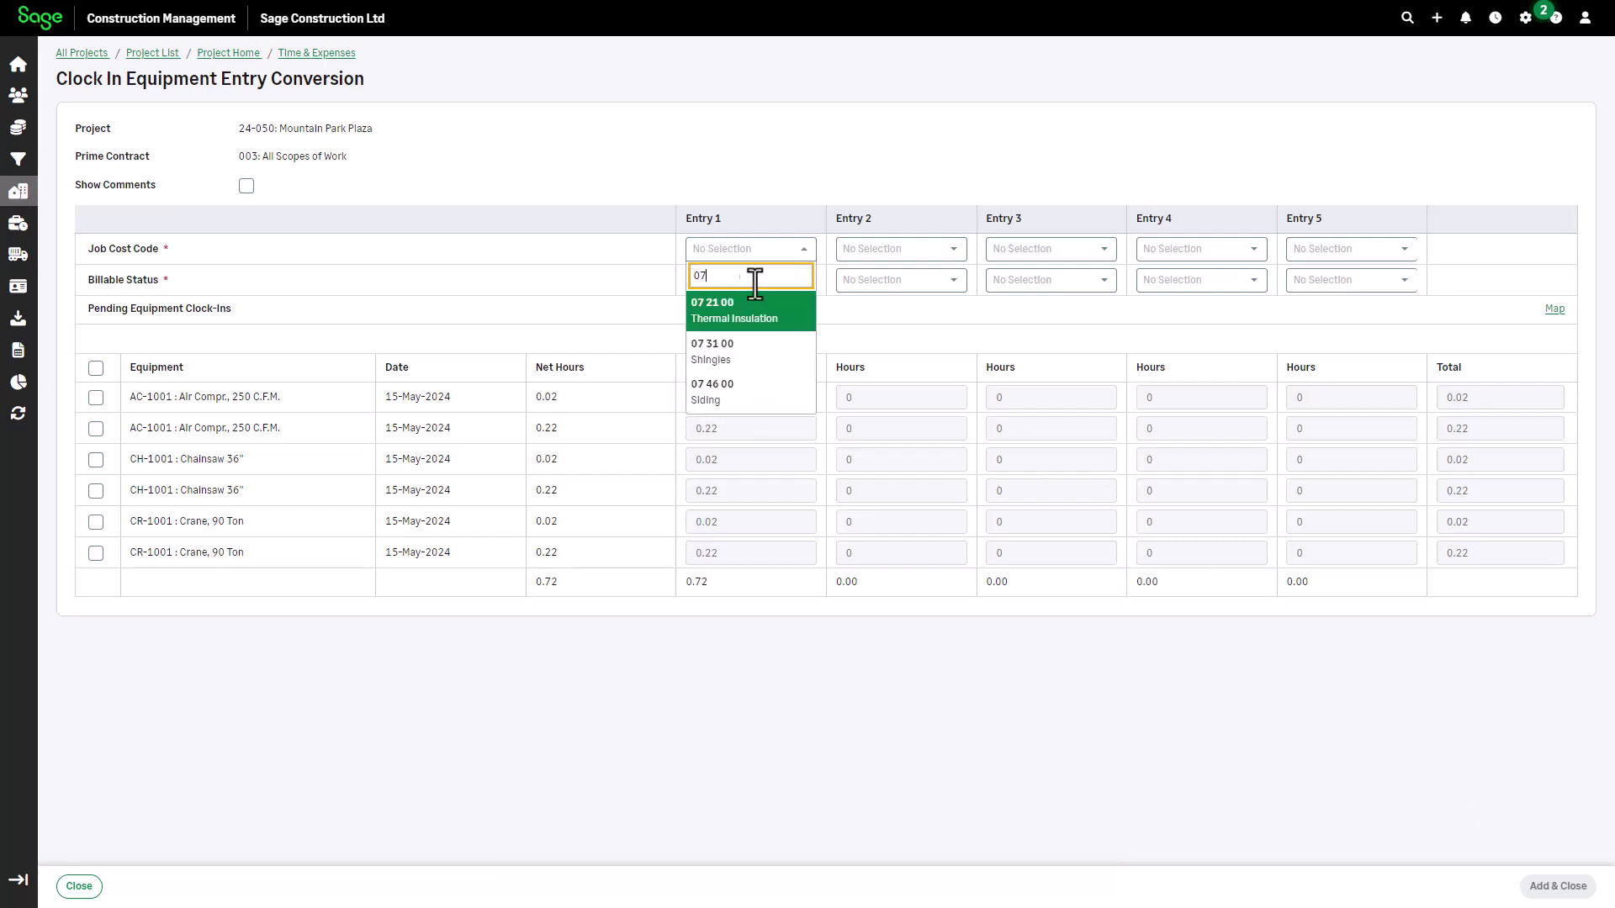
pyautogui.click(725, 319)
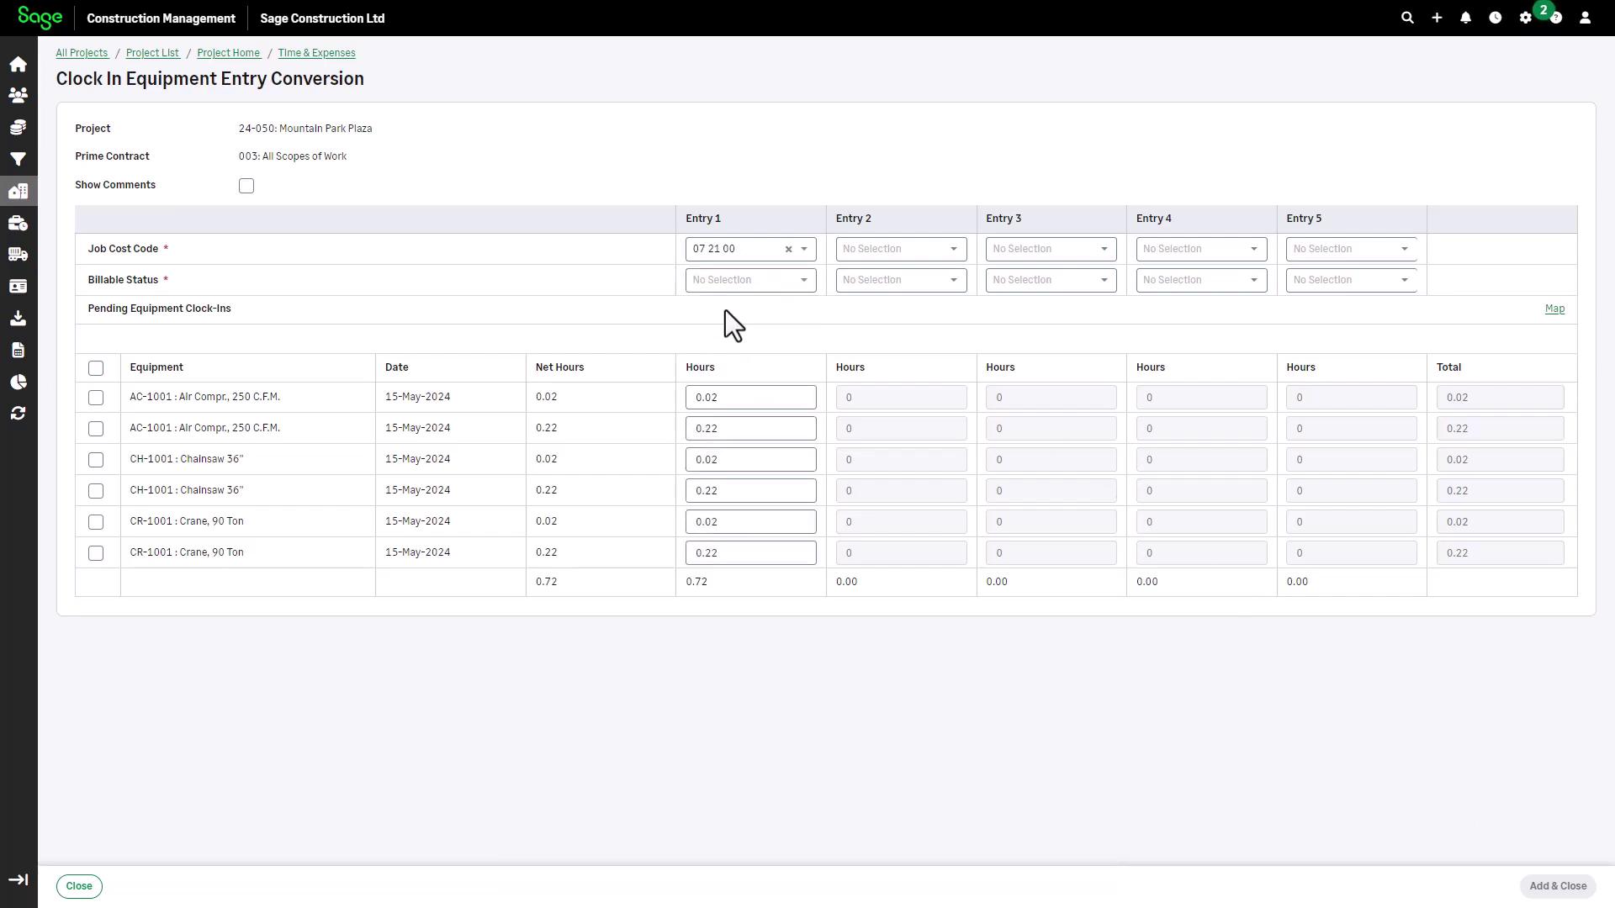
pyautogui.click(95, 368)
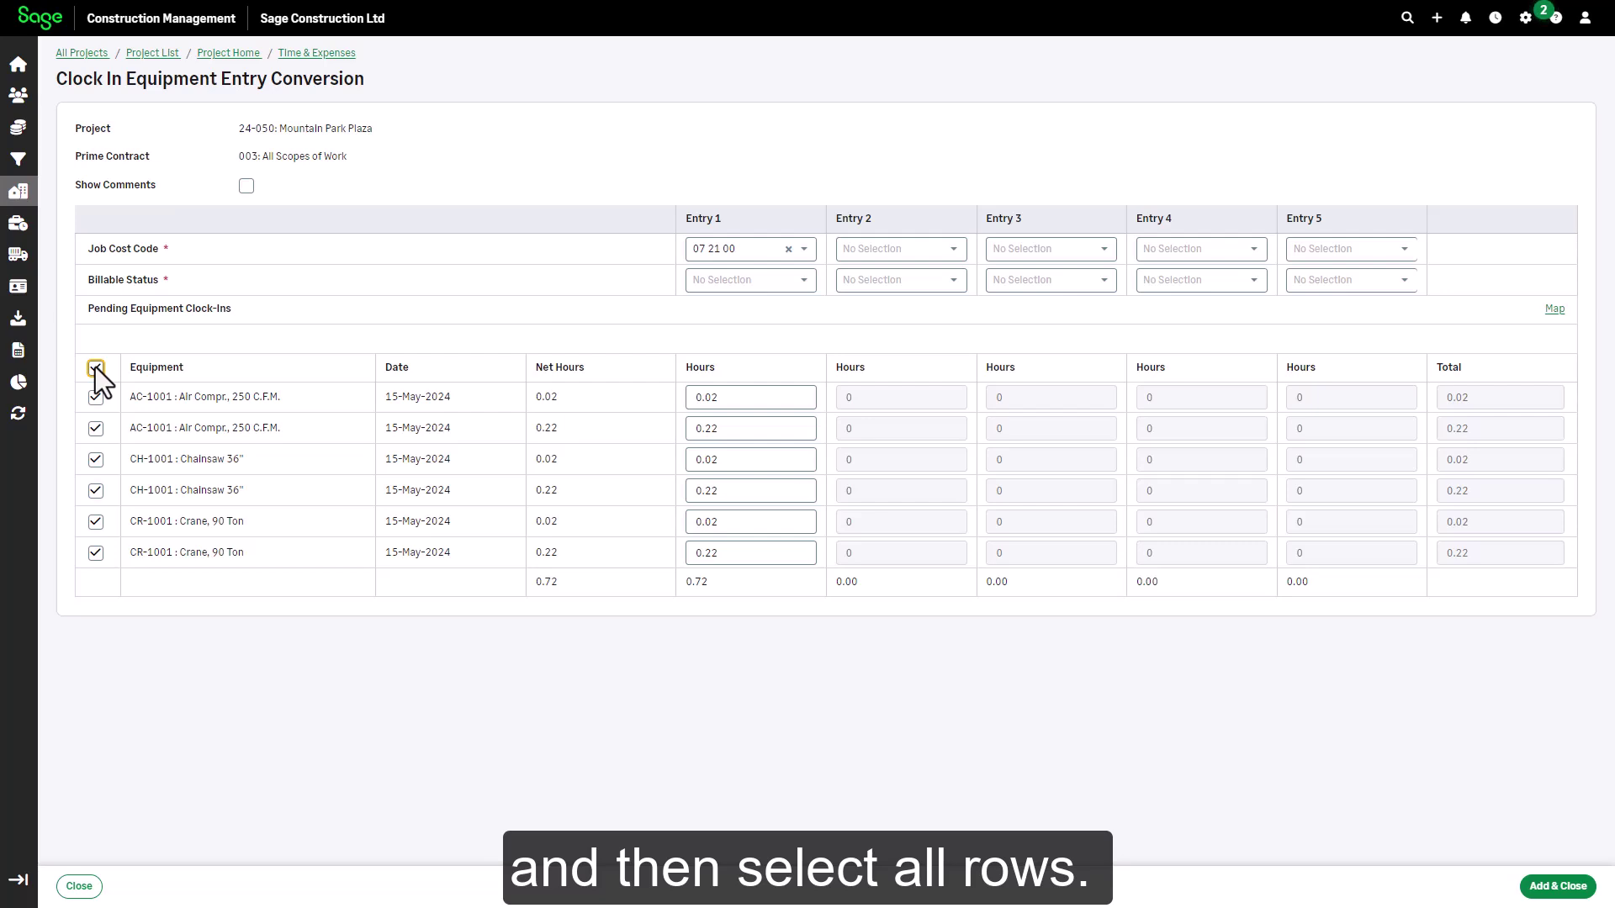
pyautogui.click(1546, 887)
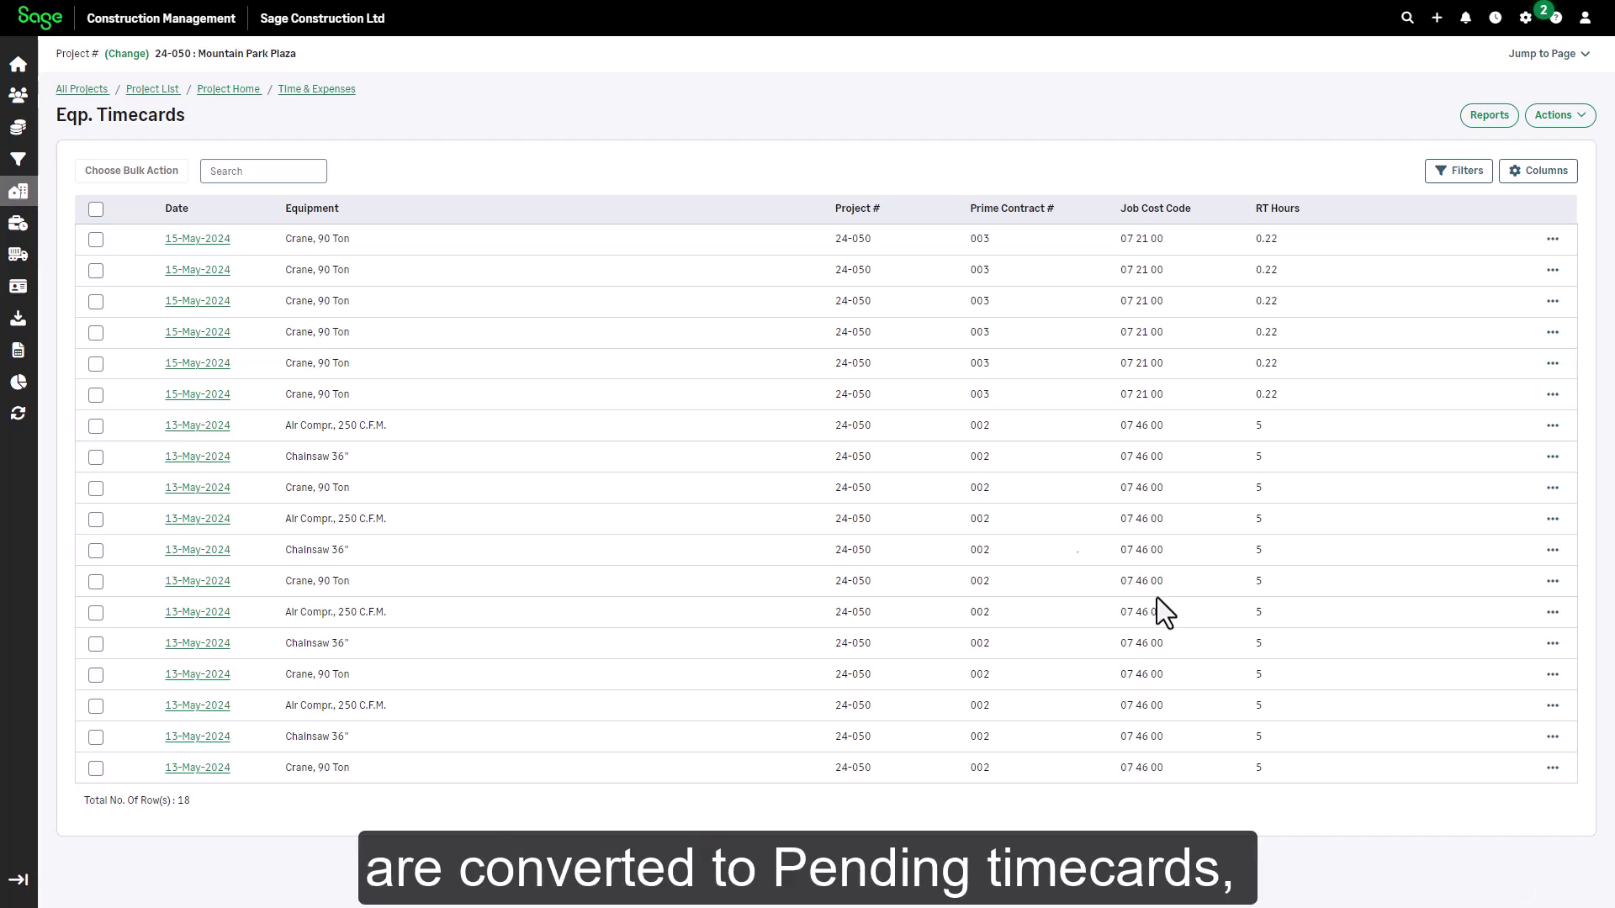
pyautogui.click(327, 90)
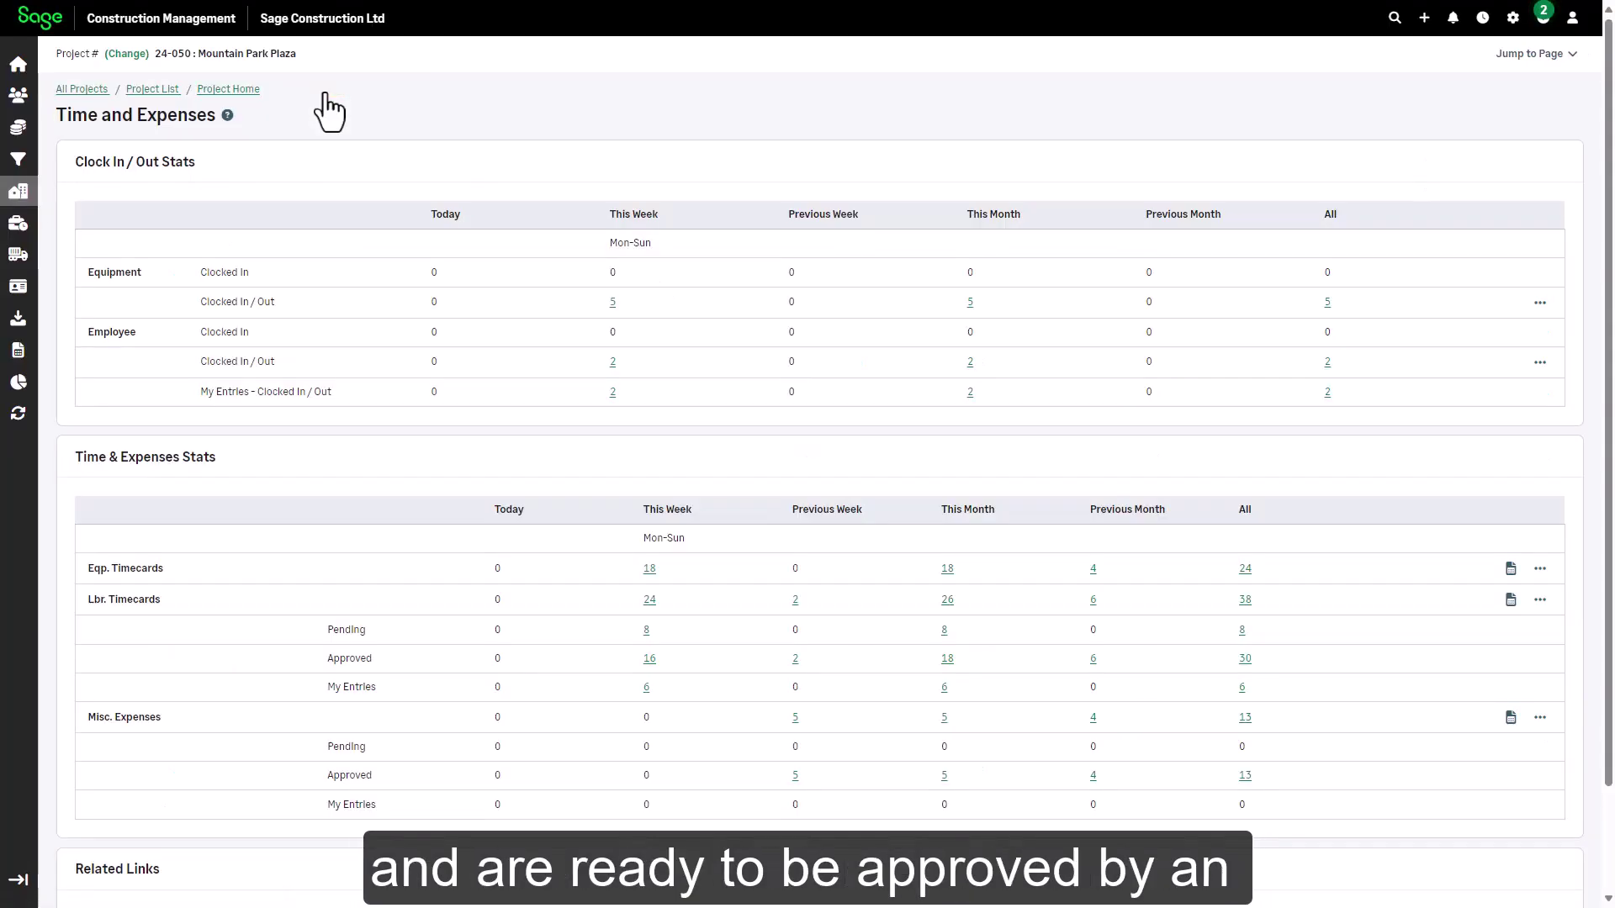